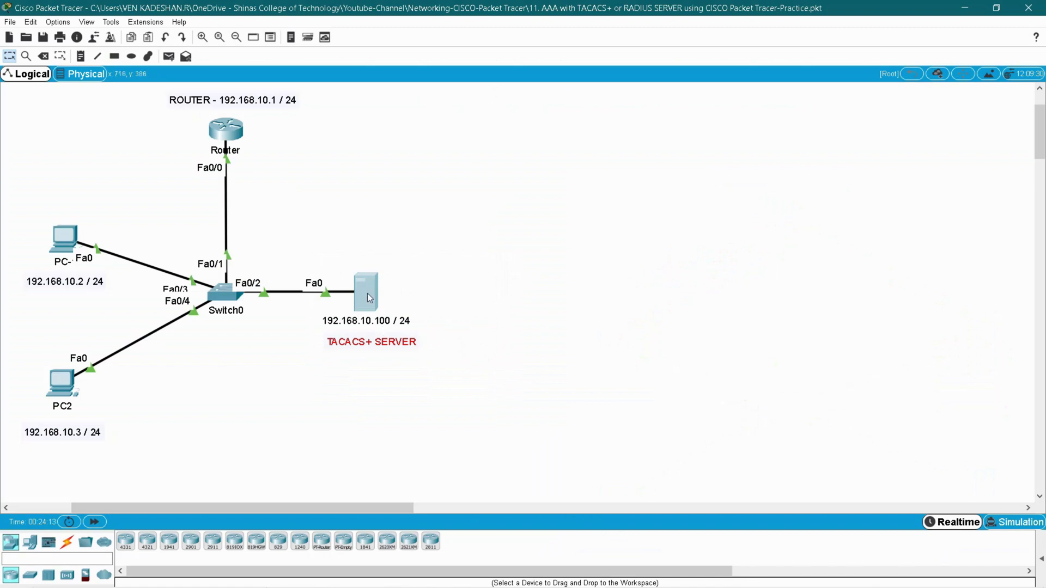
pyautogui.click(367, 293)
pyautogui.click(411, 199)
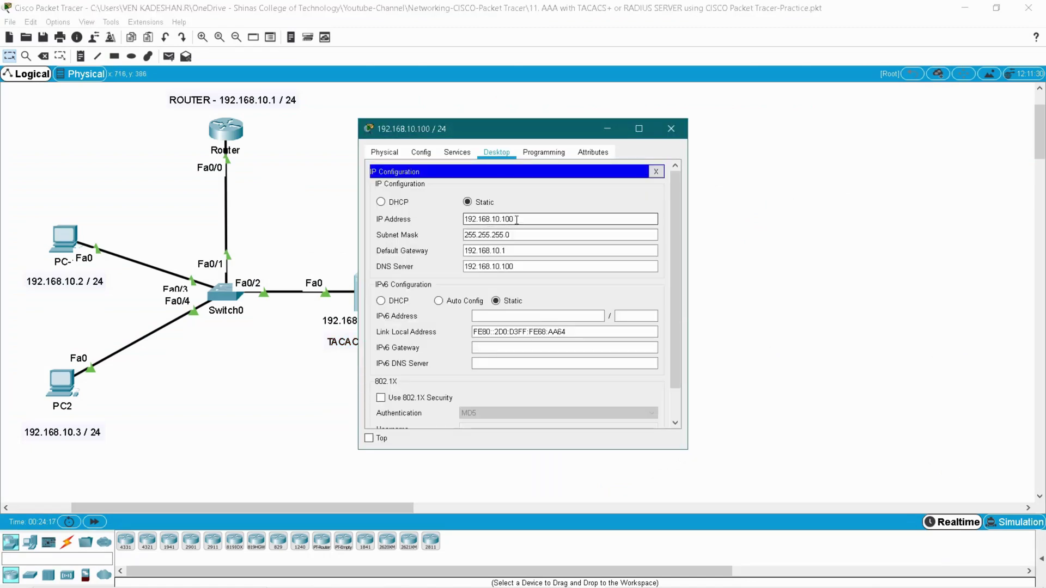
pyautogui.click(501, 234)
pyautogui.click(491, 252)
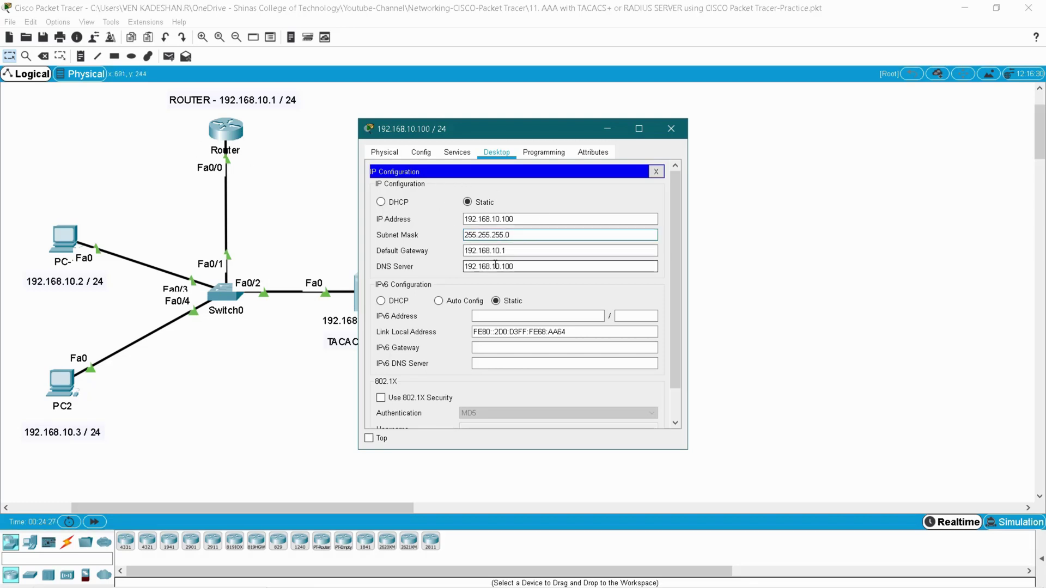
pyautogui.click(670, 129)
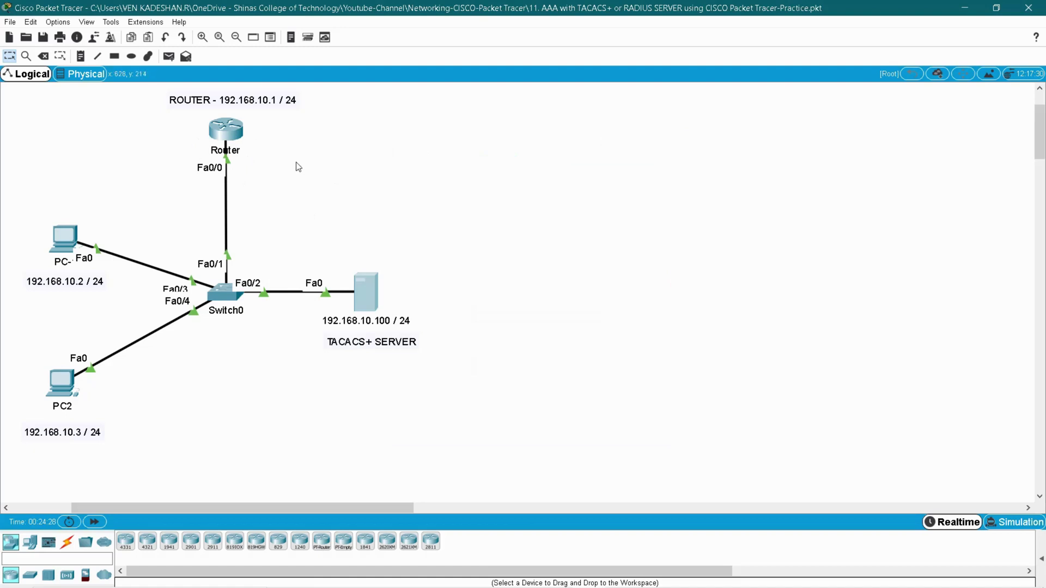
pyautogui.moveTo(299, 165); pyautogui.dragTo(159, 121)
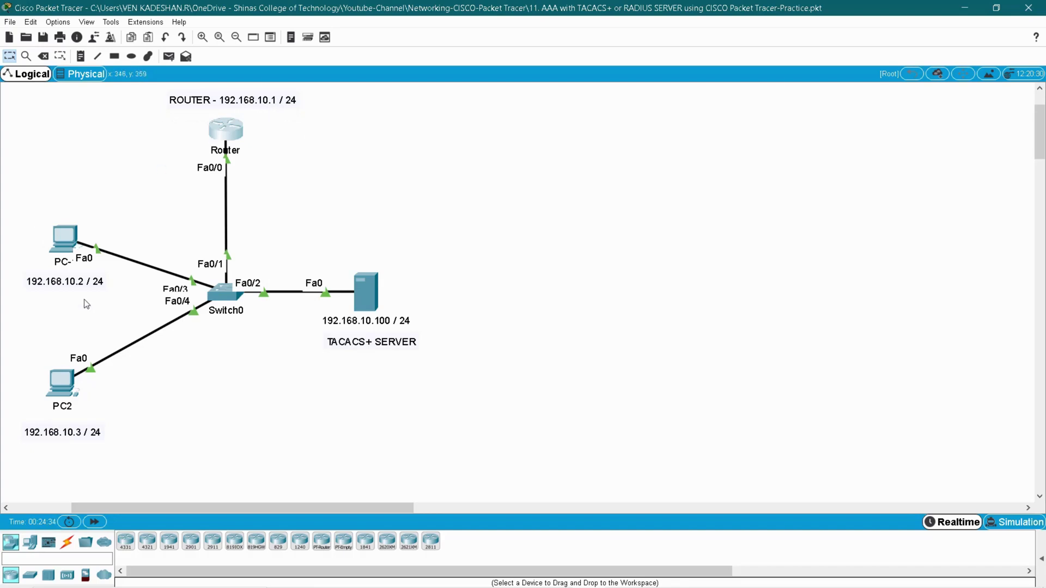
pyautogui.click(64, 243)
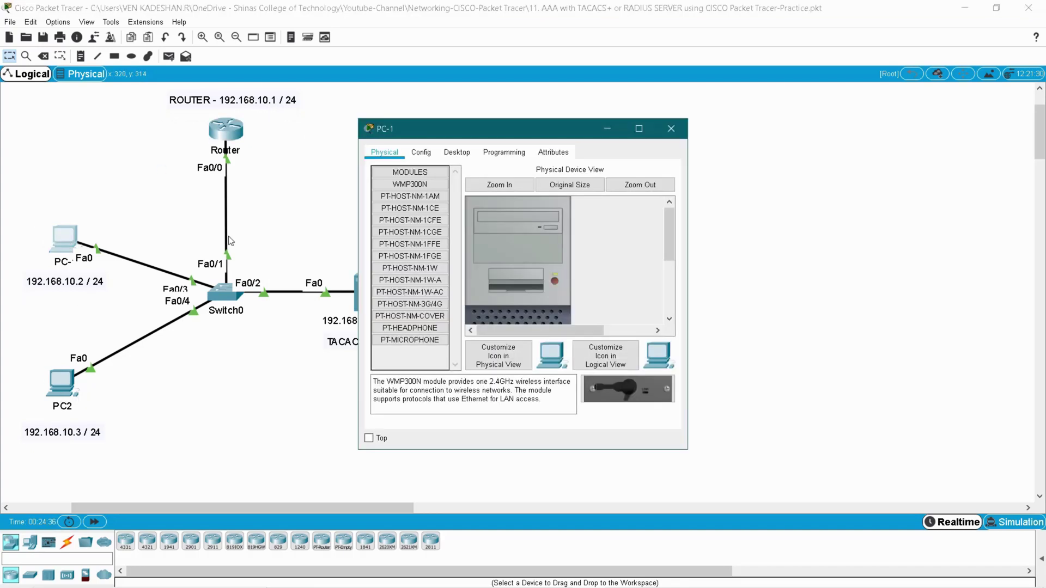
pyautogui.click(456, 152)
pyautogui.click(418, 191)
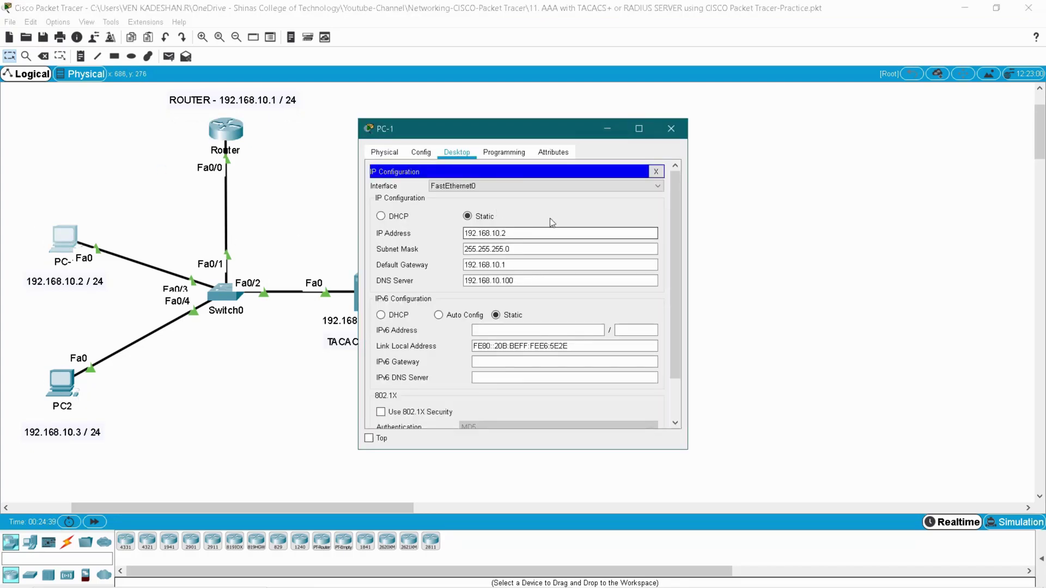
pyautogui.click(671, 128)
pyautogui.click(61, 383)
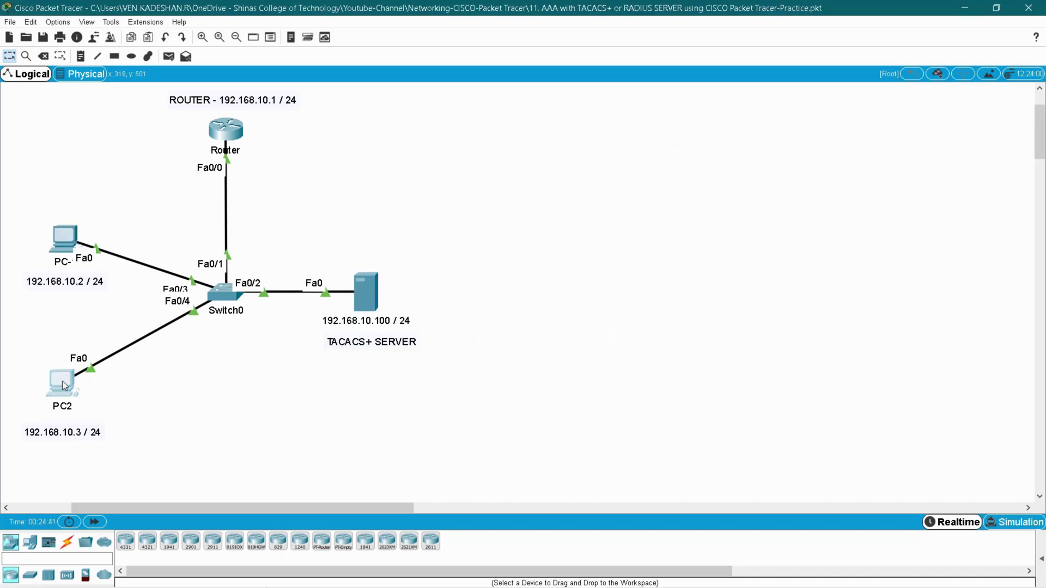
pyautogui.click(453, 156)
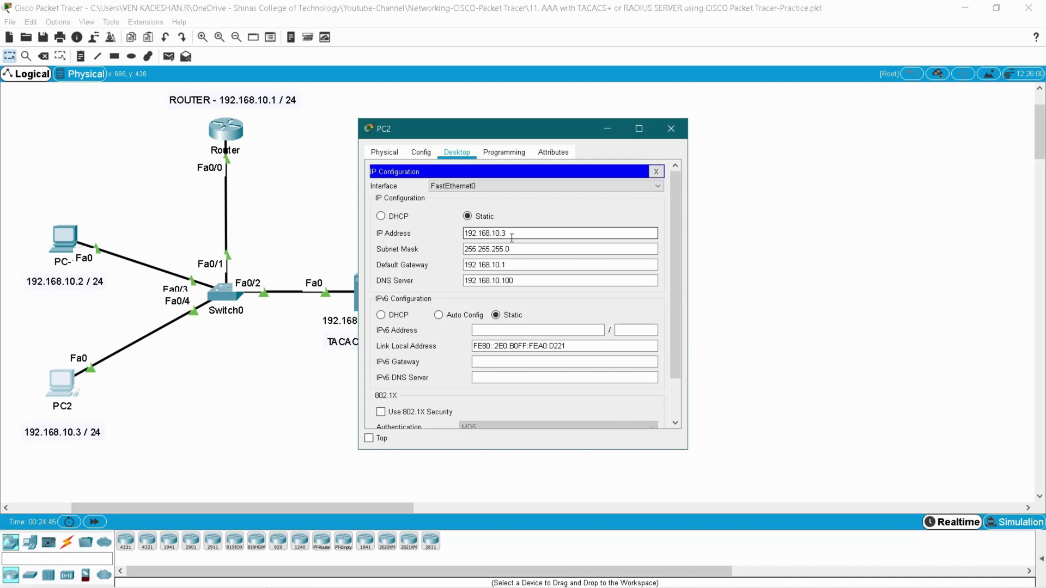
pyautogui.click(671, 129)
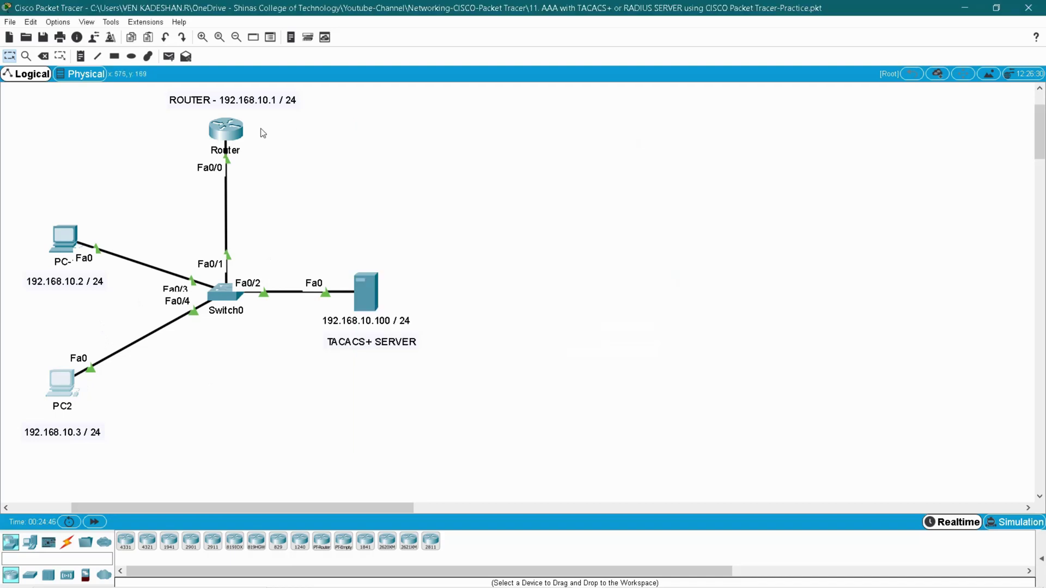
# - Open the Router's CLI and enter privileged and global configuration mode (en, conf t)
pyautogui.click(220, 131)
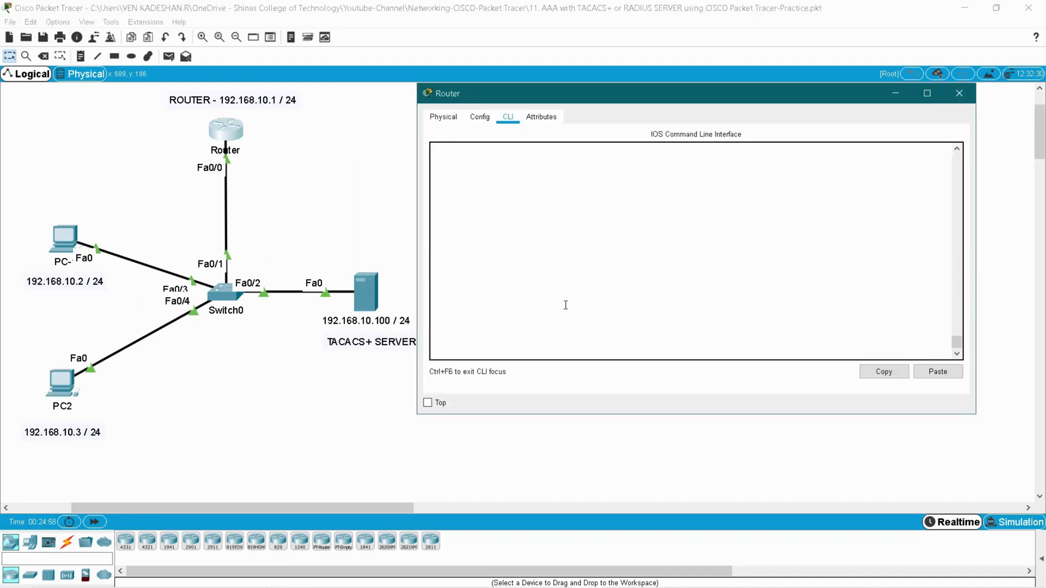
pyautogui.press('Return')
pyautogui.write('en')
pyautogui.press('Return')
pyautogui.write('conf')
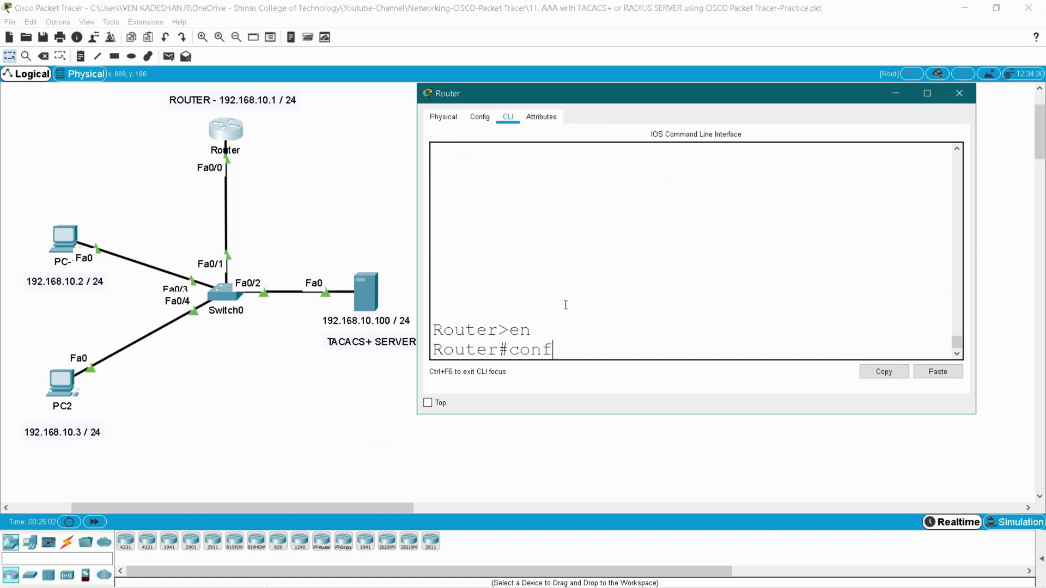
pyautogui.write(' t')
pyautogui.press('Return')
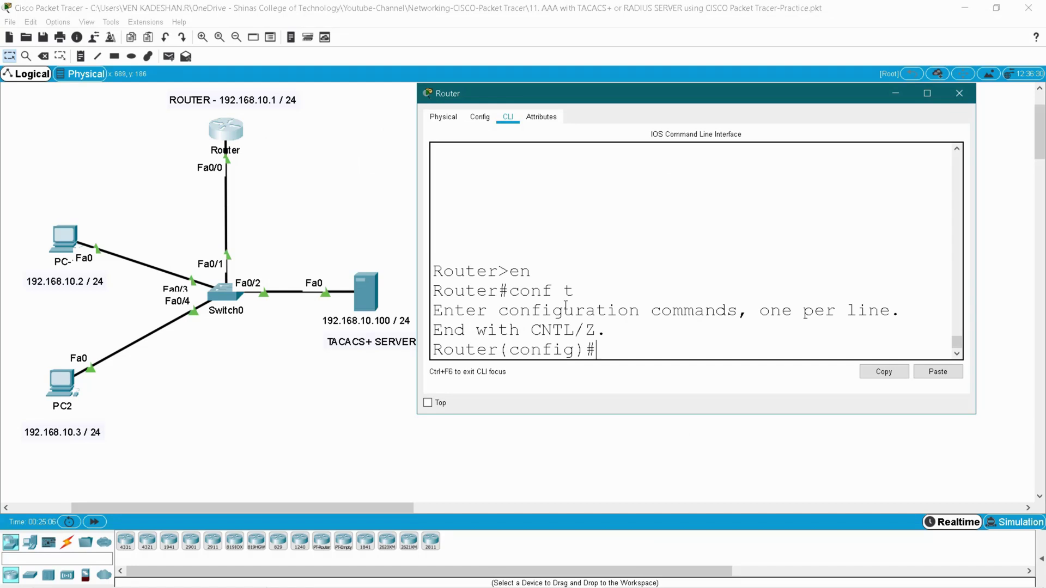
# - Enable AAA on the router with aaa new-model
pyautogui.write('aaa')
pyautogui.press('Tab')
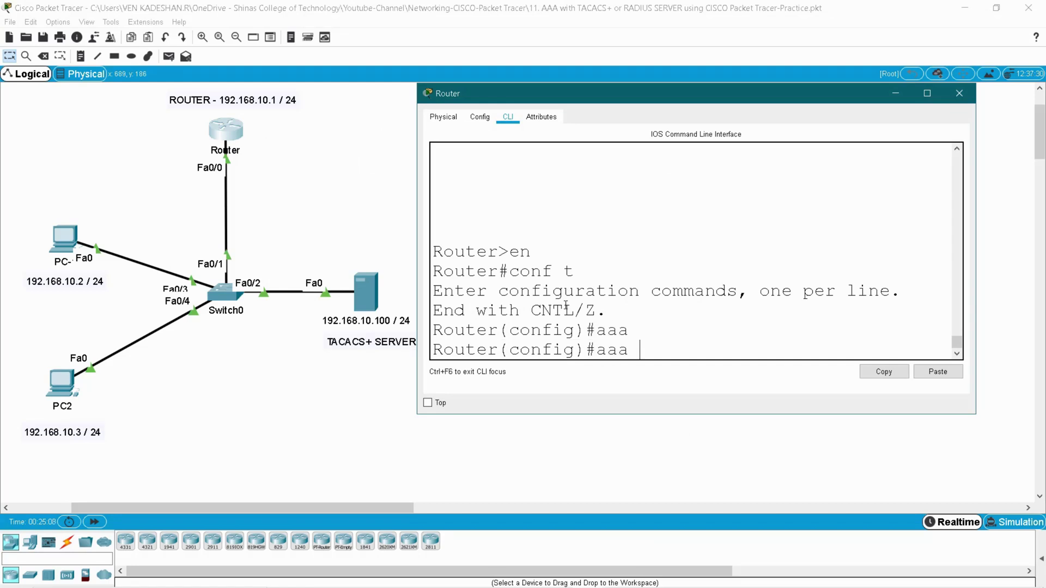
pyautogui.write('ne')
pyautogui.press('Tab')
pyautogui.press('Return')
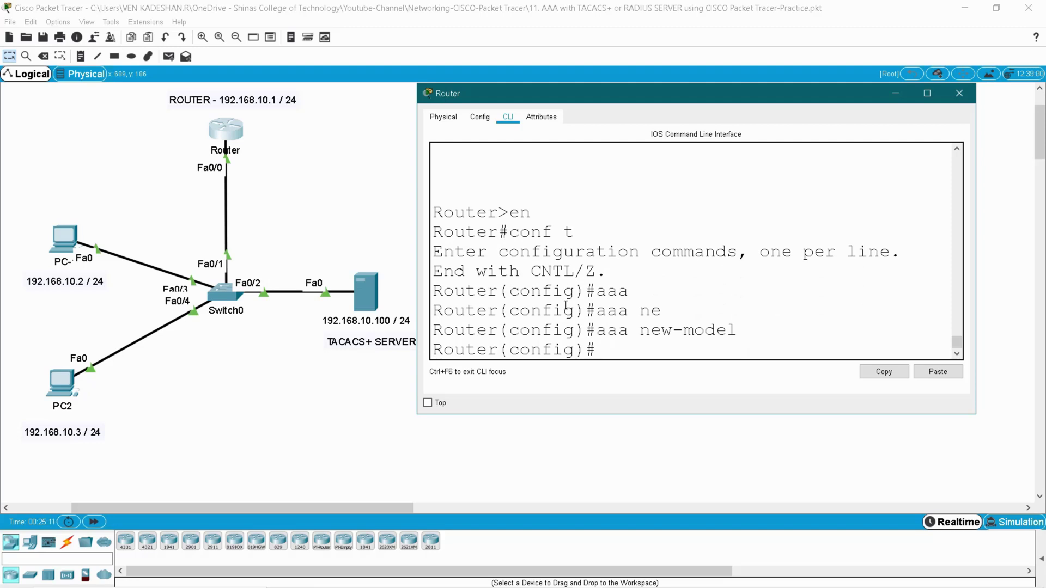
pyautogui.doubleClick(612, 333)
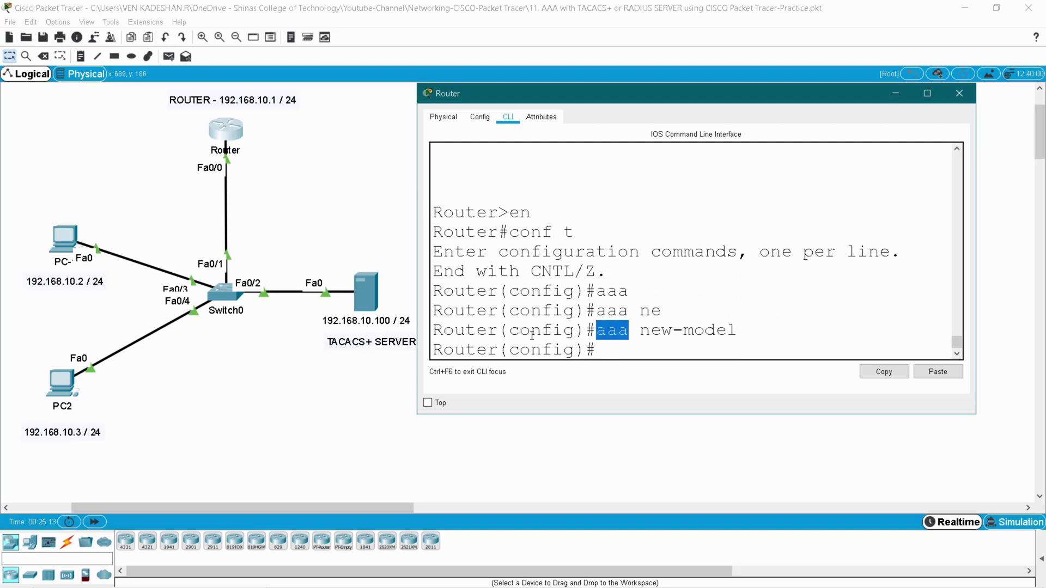
pyautogui.doubleClick(470, 331)
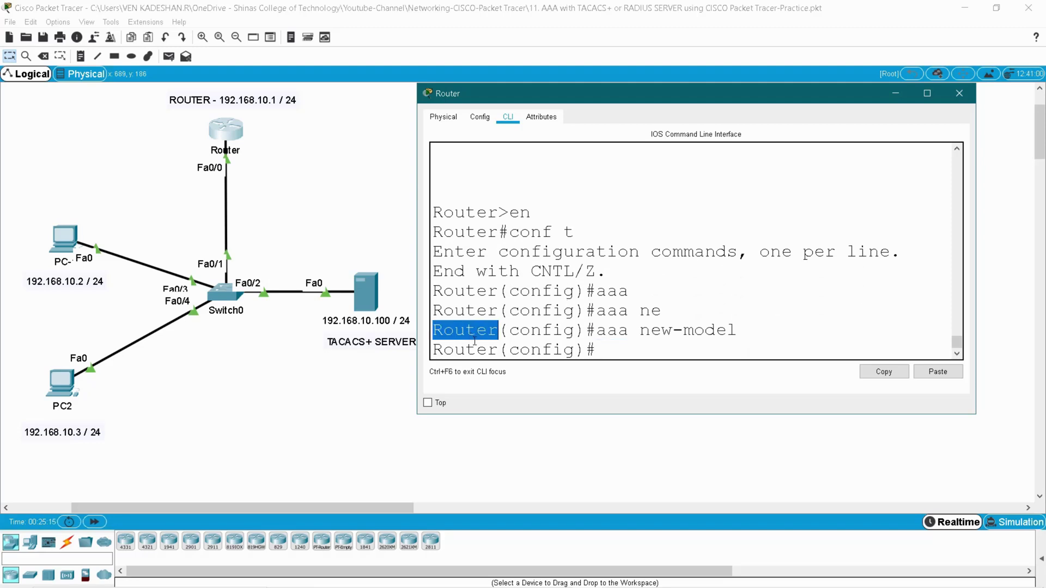
pyautogui.doubleClick(616, 333)
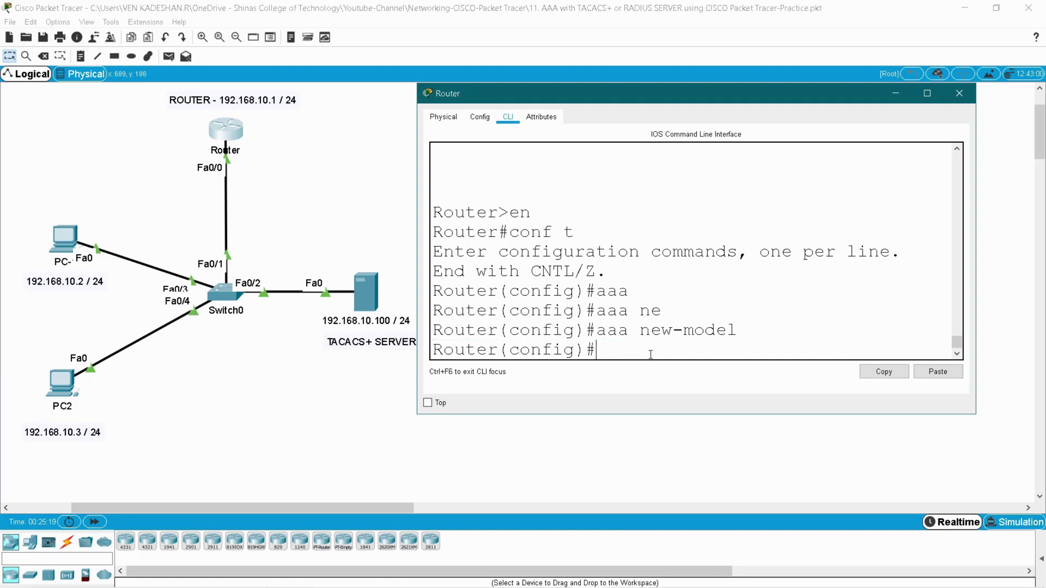
# - Type 'aaa authentication login ?' to list the available login list options
pyautogui.write('aaa')
pyautogui.press('Tab')
pyautogui.write('a')
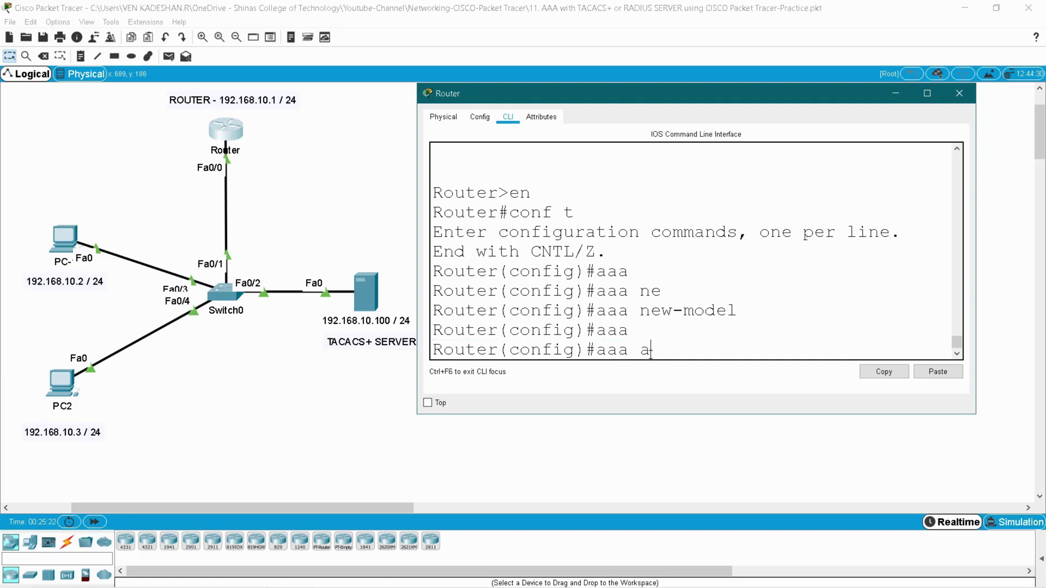
pyautogui.write('uthen')
pyautogui.press('Tab')
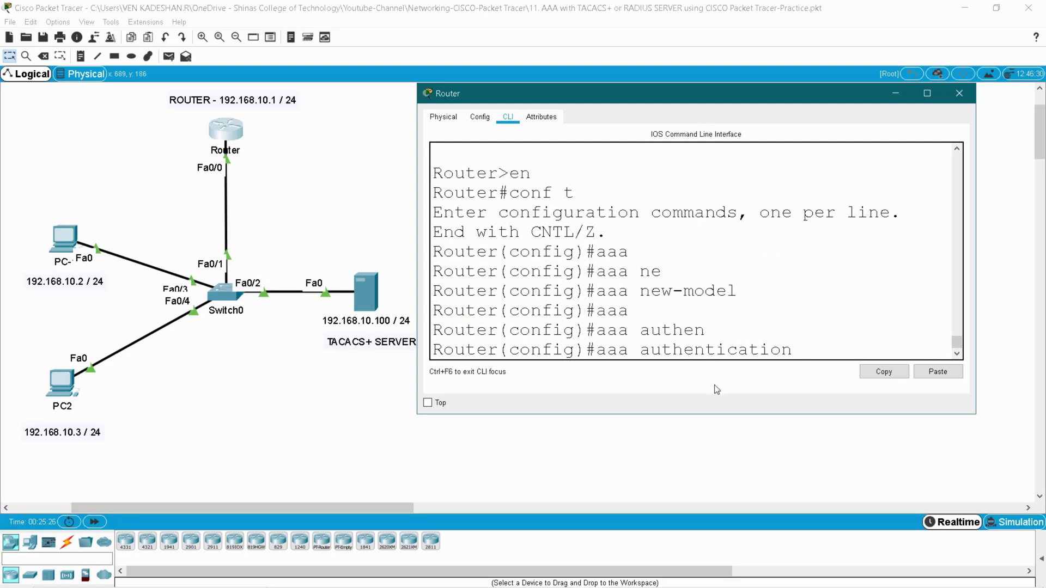
pyautogui.write('login ?')
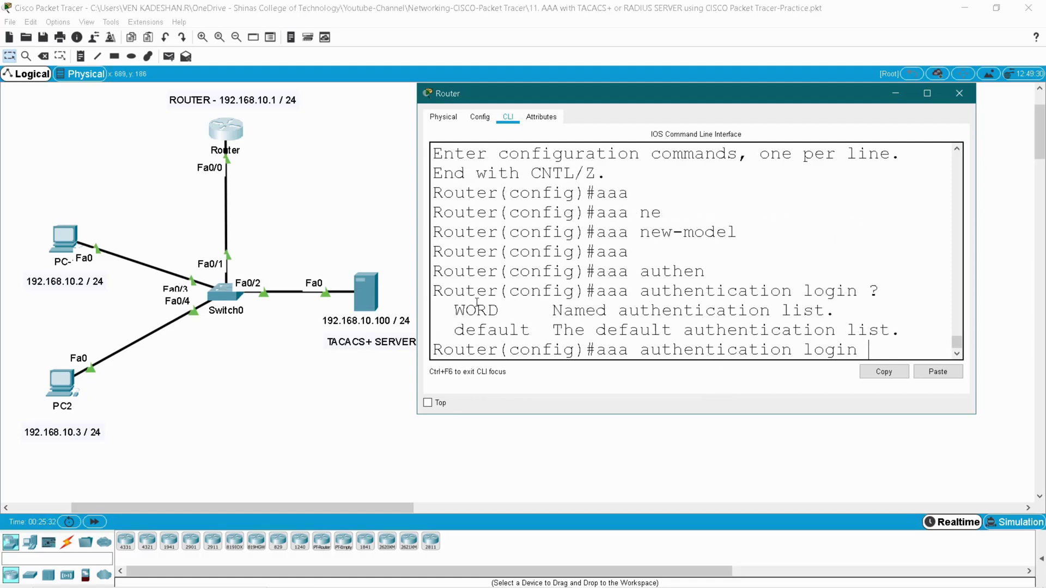
# - Build 'aaa authentication login default group' while checking the help options
pyautogui.moveTo(417, 290); pyautogui.dragTo(323, 290)
pyautogui.doubleClick(393, 310)
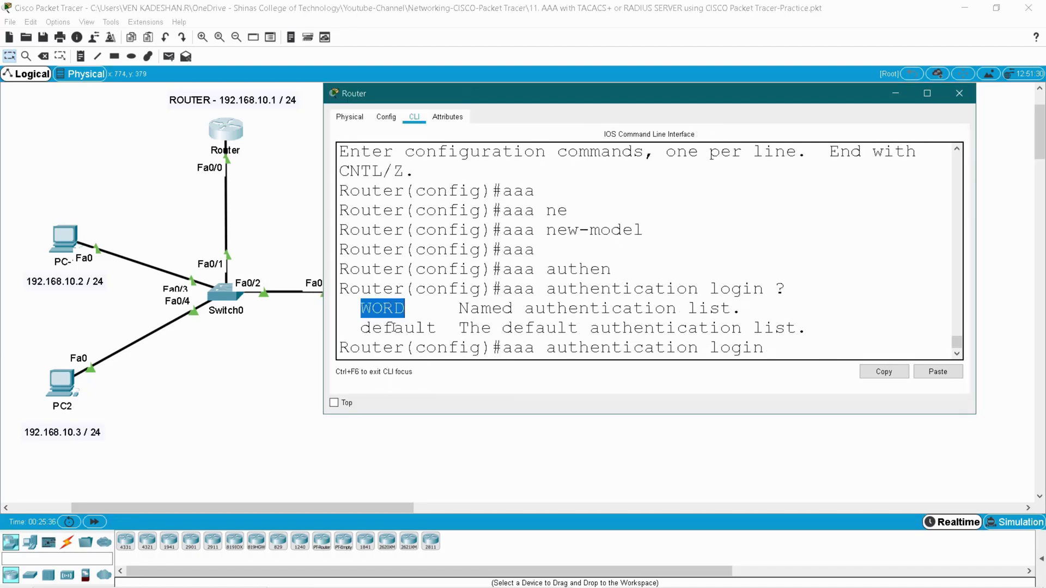
pyautogui.doubleClick(394, 327)
pyautogui.click(795, 355)
pyautogui.write('d')
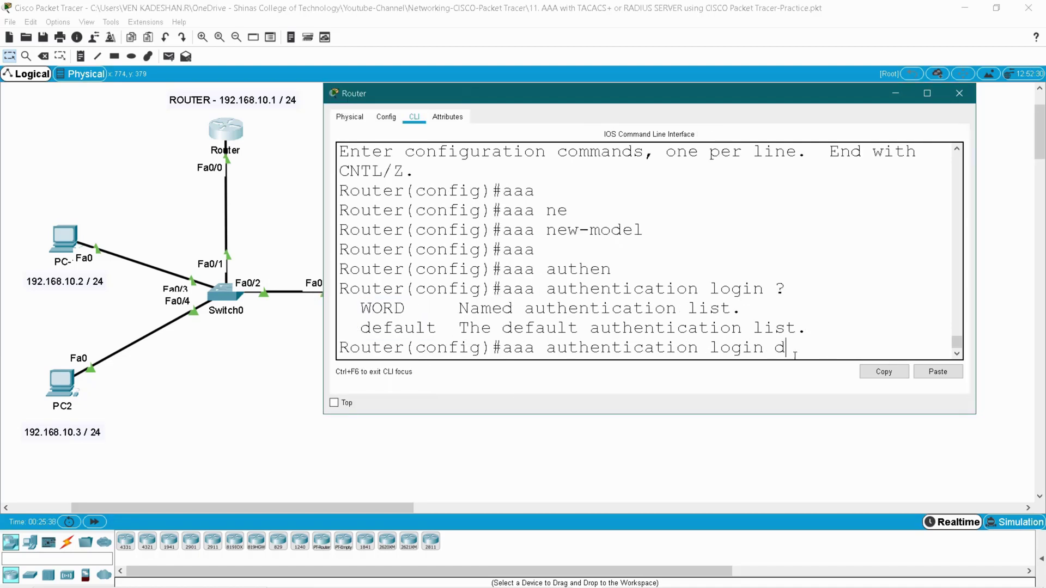
pyautogui.write('ef')
pyautogui.press('Tab')
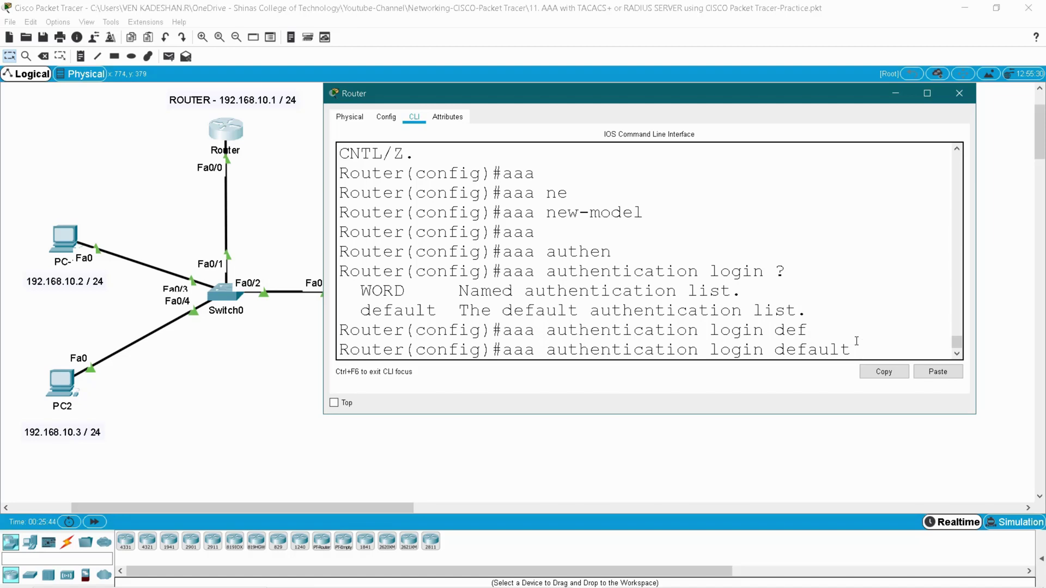
pyautogui.write('?')
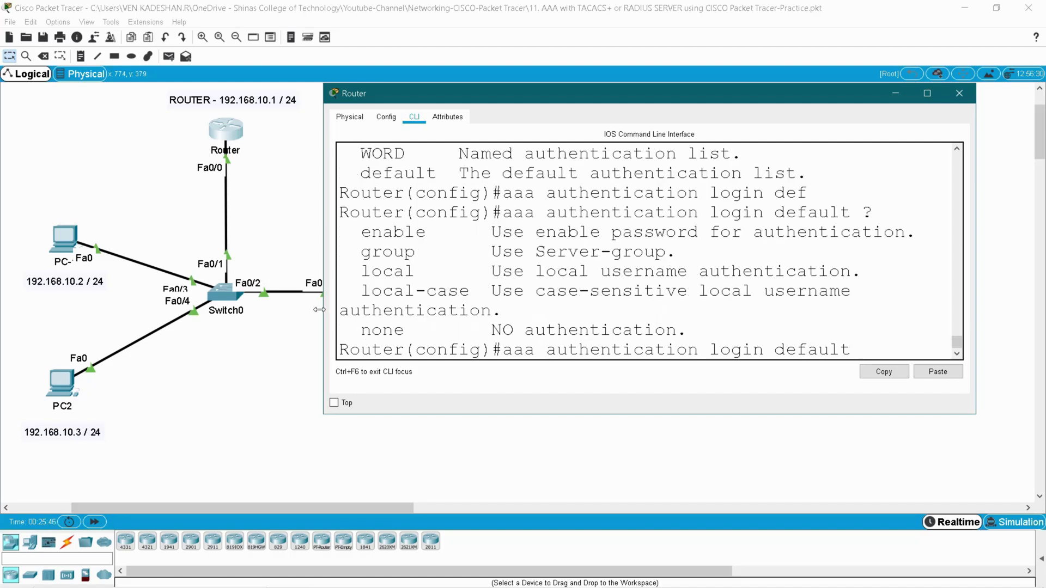
pyautogui.moveTo(323, 308); pyautogui.dragTo(264, 309)
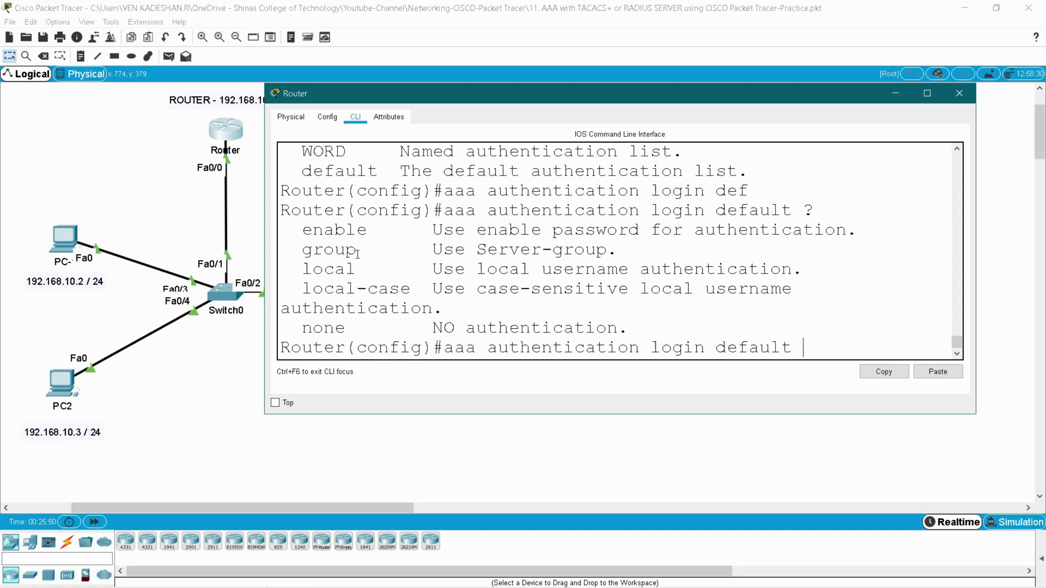
pyautogui.moveTo(303, 251); pyautogui.dragTo(587, 252)
pyautogui.click(821, 348)
pyautogui.write('group ?')
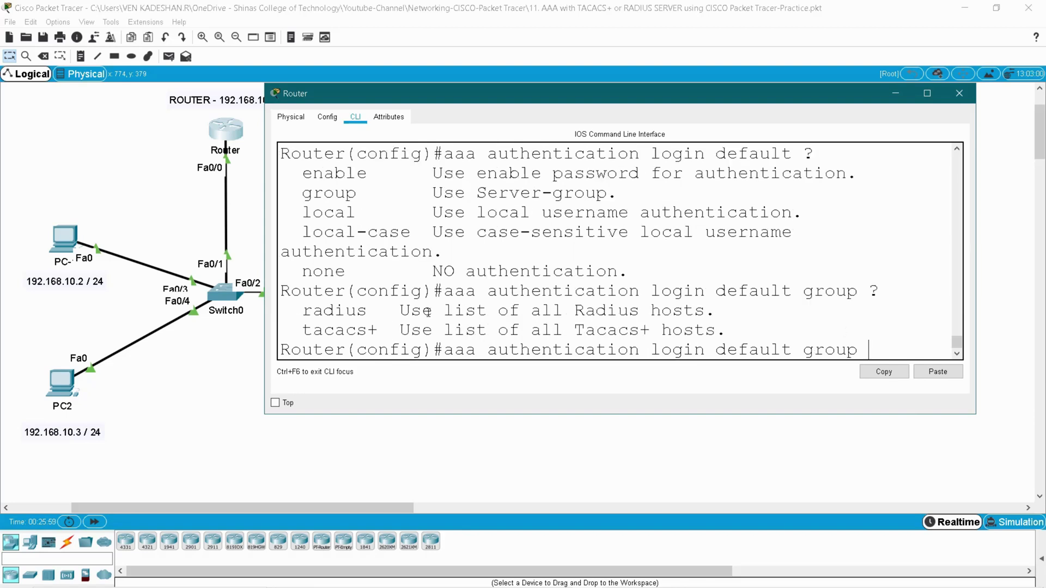
# - Finish the list with tacacs+ as primary and local as fallback, and run it
pyautogui.doubleClick(351, 330)
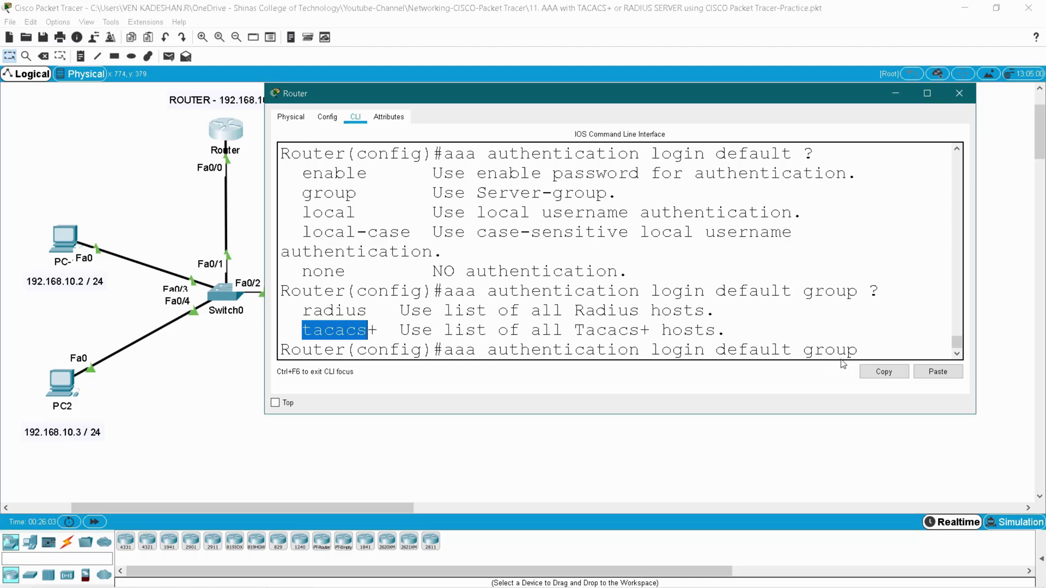
pyautogui.click(910, 360)
pyautogui.write('ta')
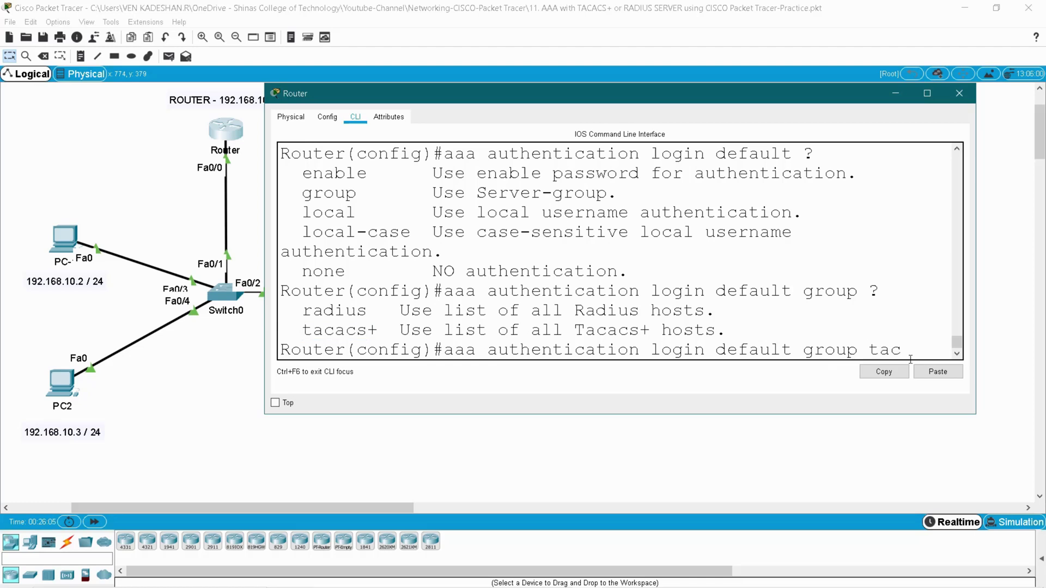
pyautogui.write('c')
pyautogui.press('Tab')
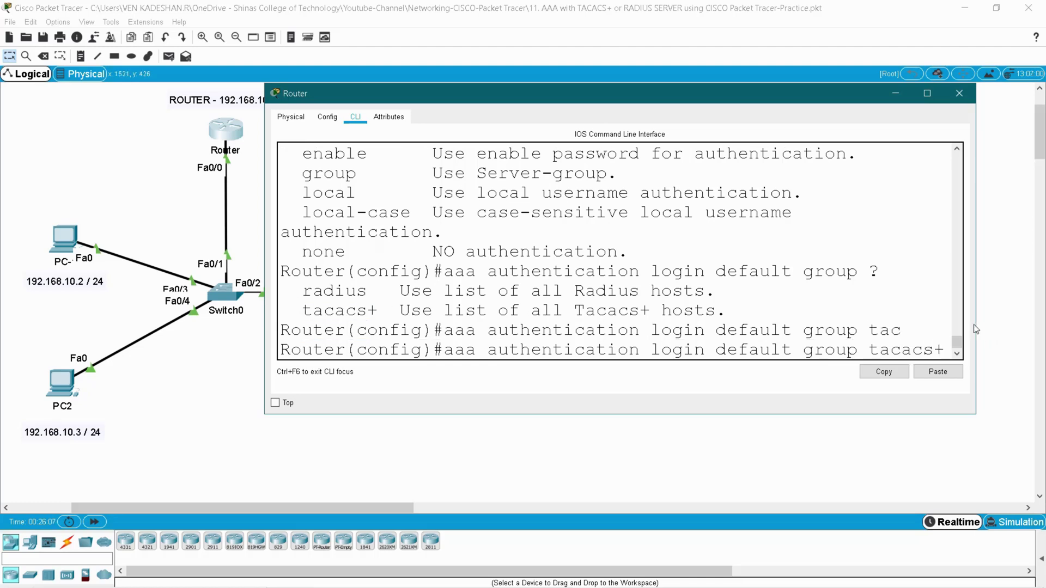
pyautogui.moveTo(975, 329); pyautogui.dragTo(1033, 330)
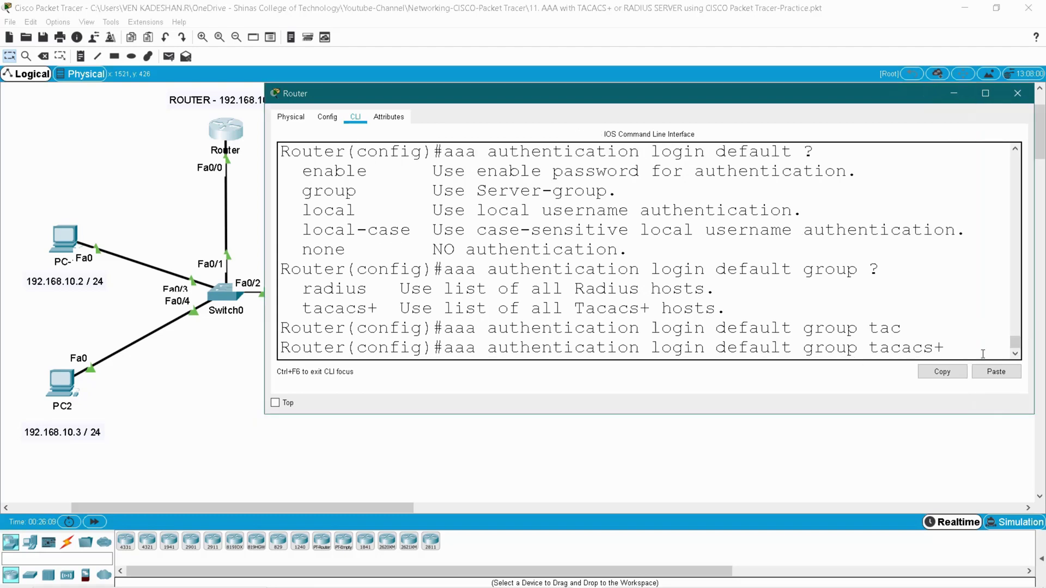
pyautogui.write('local')
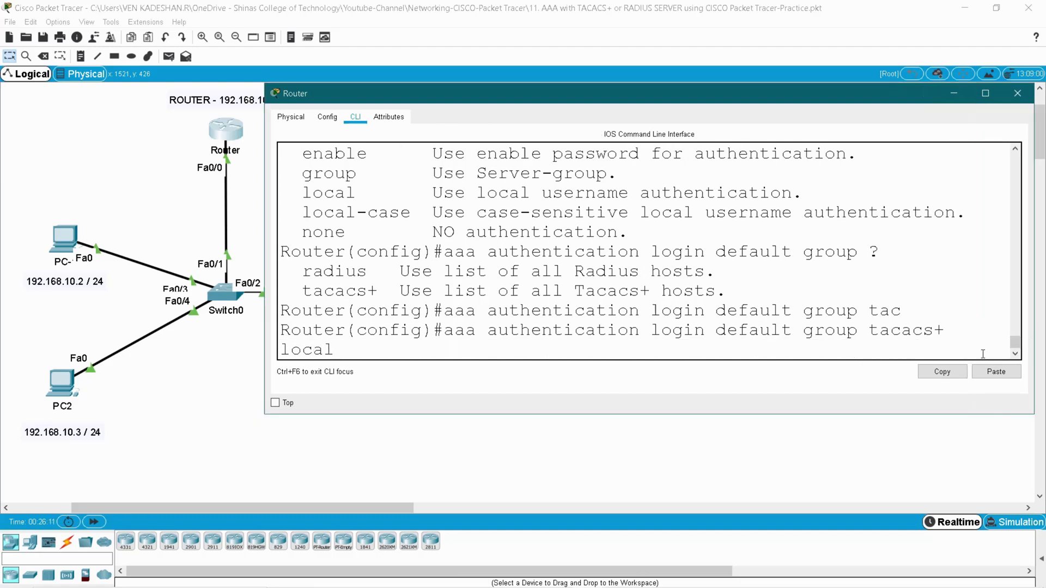
pyautogui.doubleClick(314, 351)
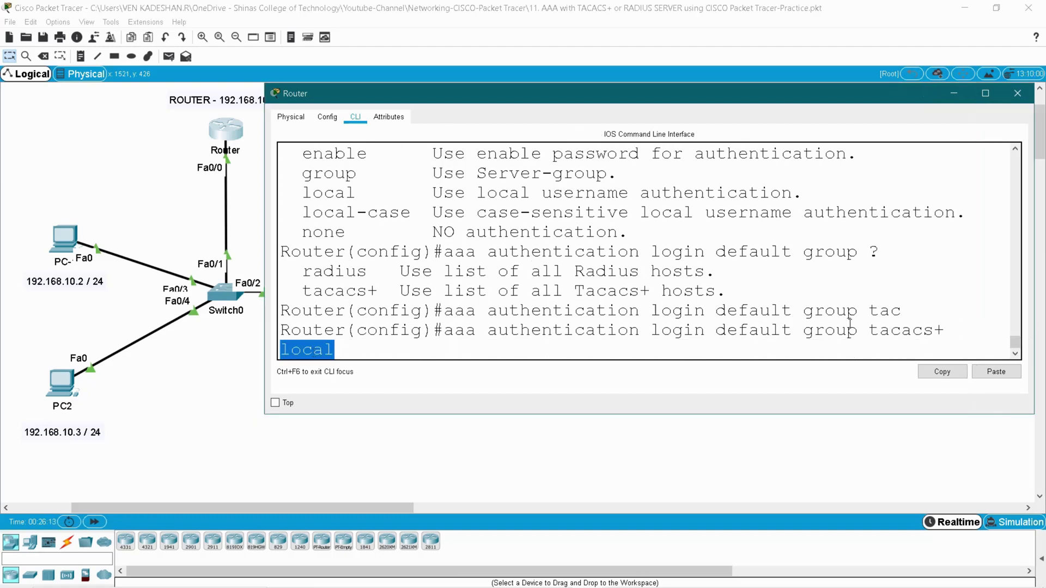
pyautogui.doubleClick(904, 331)
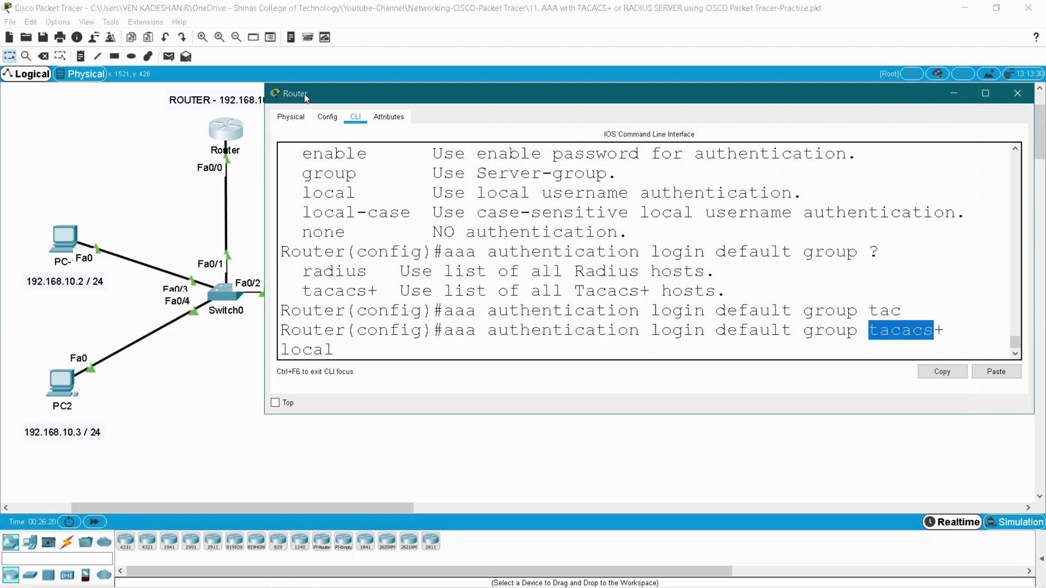
pyautogui.doubleClick(312, 352)
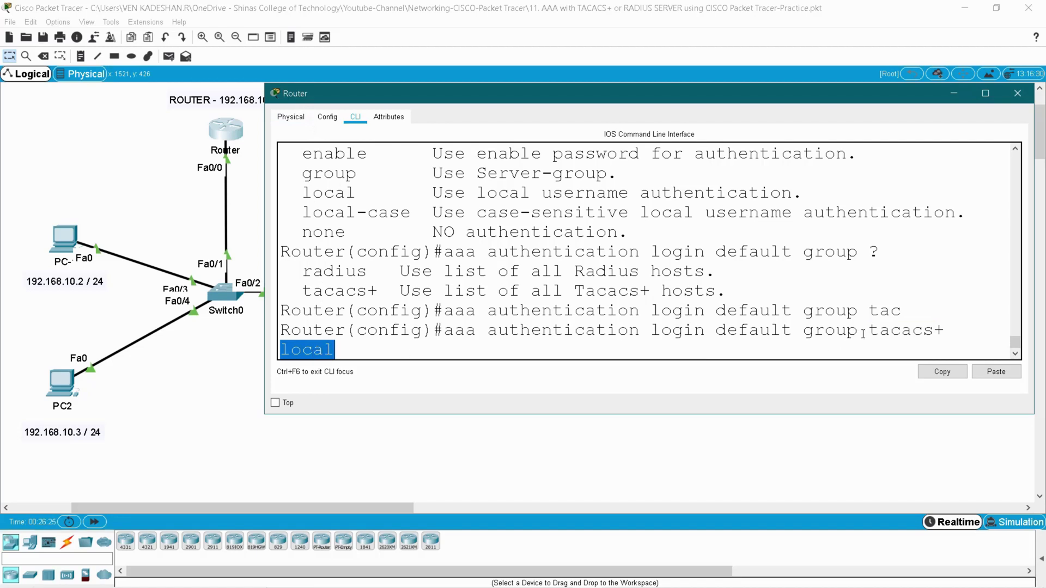
pyautogui.moveTo(869, 330); pyautogui.dragTo(964, 327)
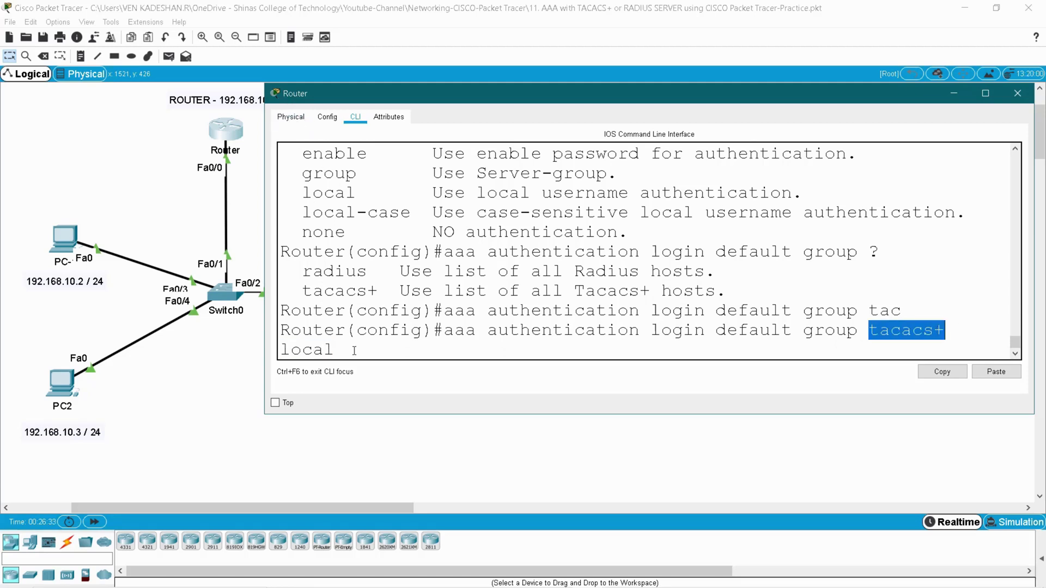
pyautogui.press('Return')
# - Set the TACACS+ server host to 192.168.10.100
pyautogui.write('taca')
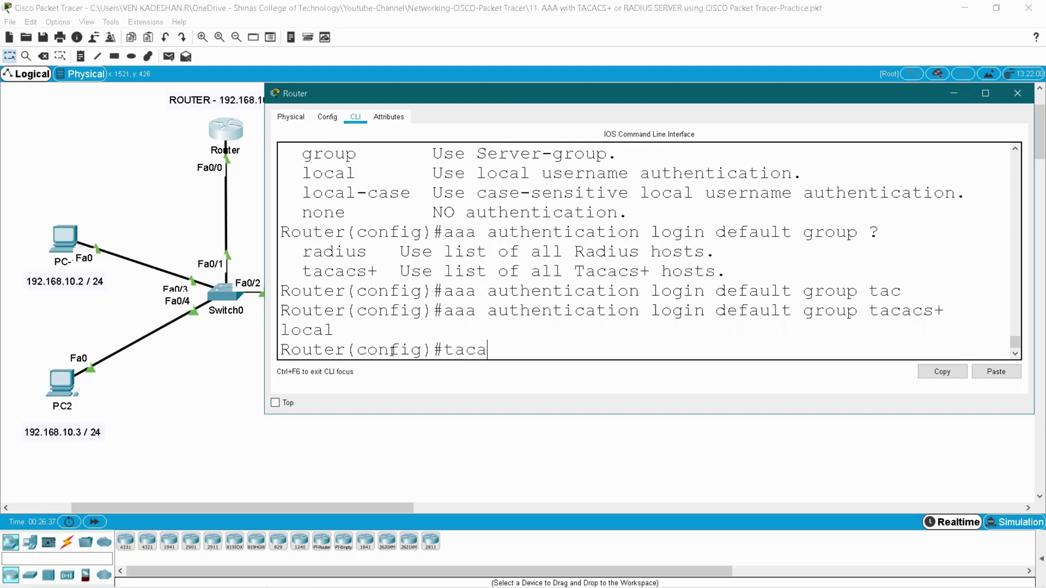
pyautogui.press('Tab')
pyautogui.write('host')
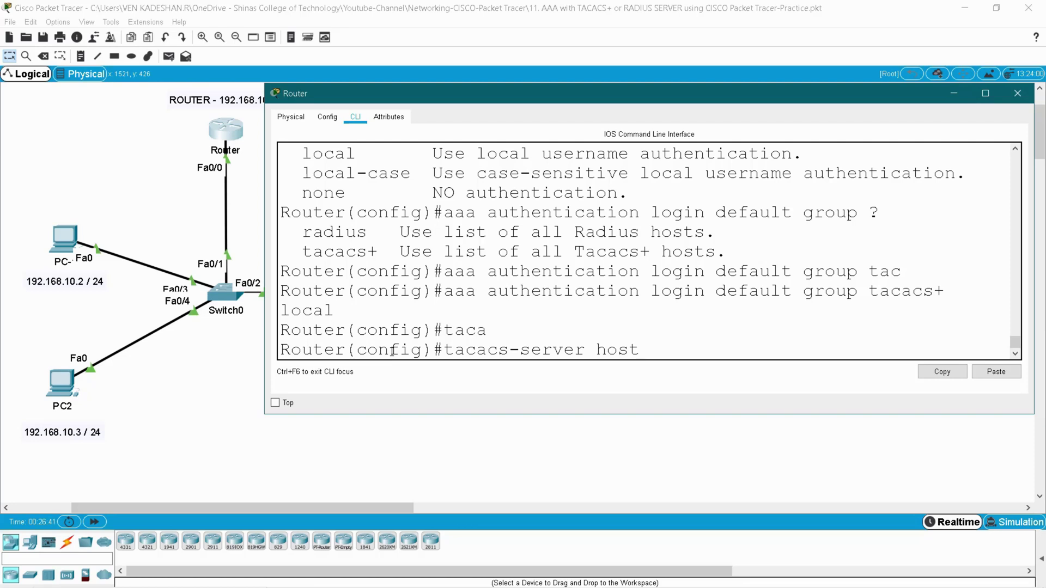
pyautogui.write(' 192.168.10.100')
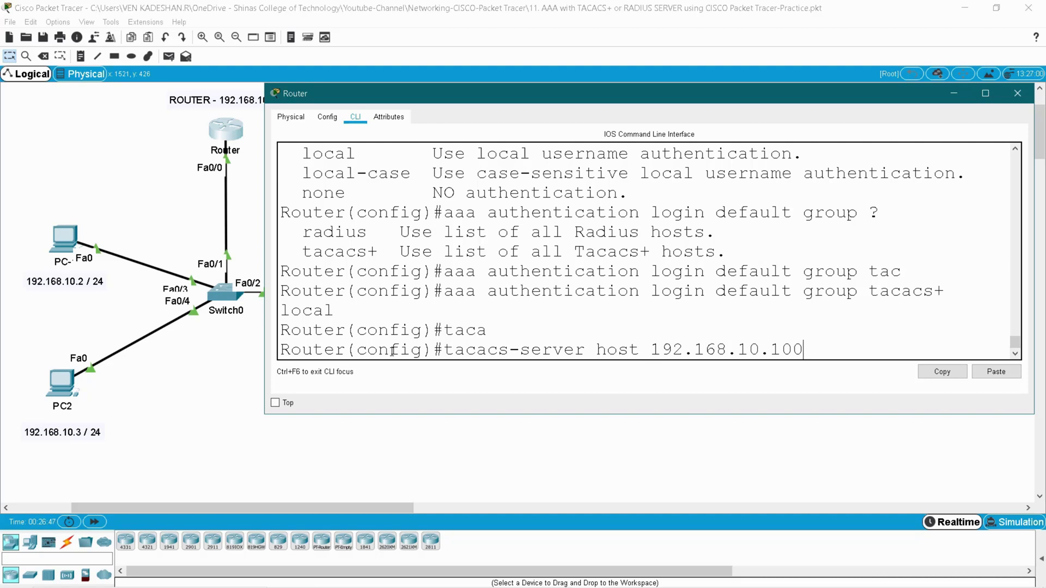
pyautogui.press('Return')
# - Set the TACACS+ shared key with tacacs-server key and the server's secret
pyautogui.write('taca')
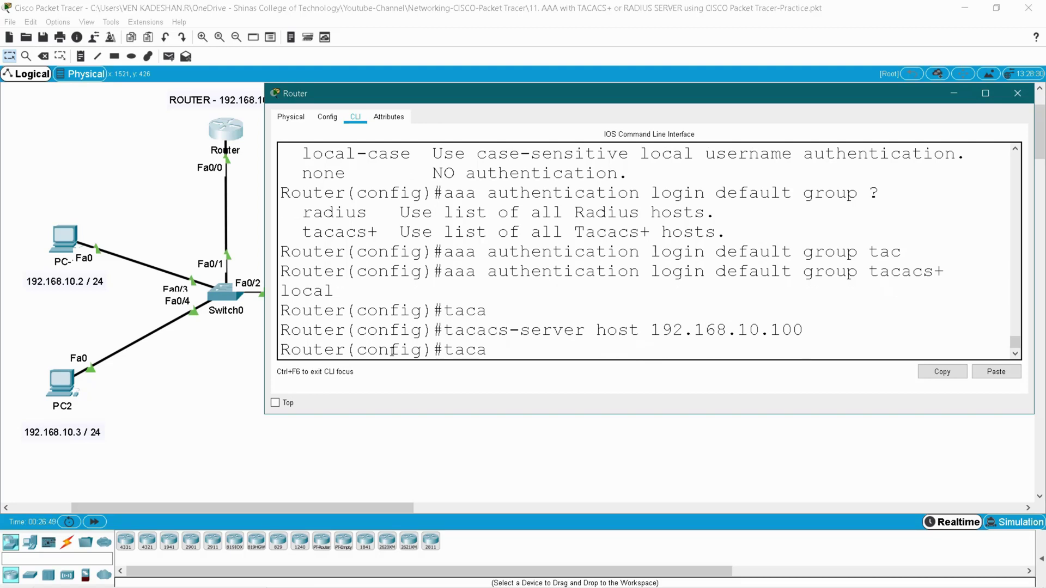
pyautogui.press('Tab')
pyautogui.write('ke')
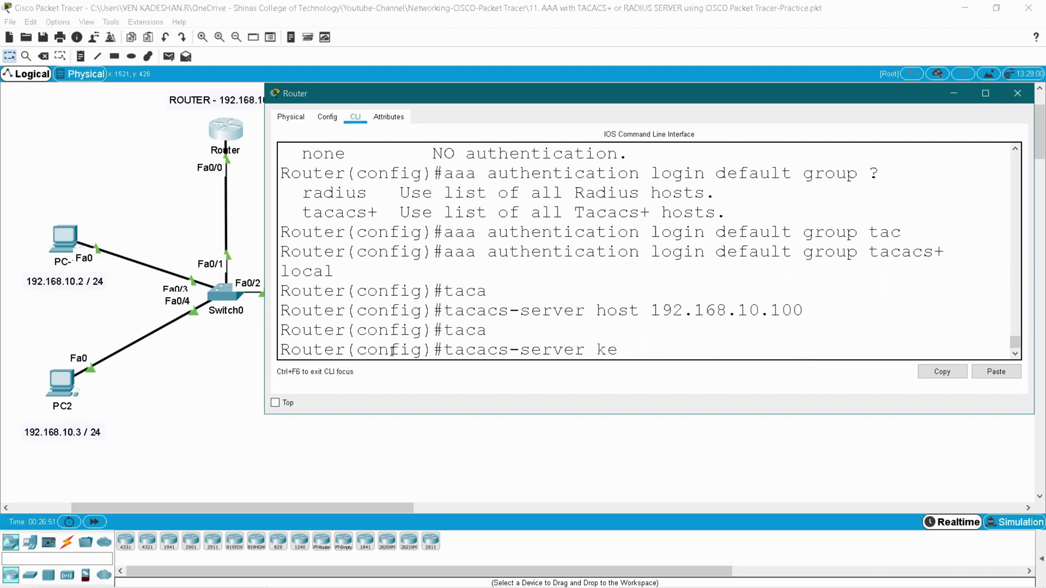
pyautogui.write('y')
pyautogui.click(240, 184)
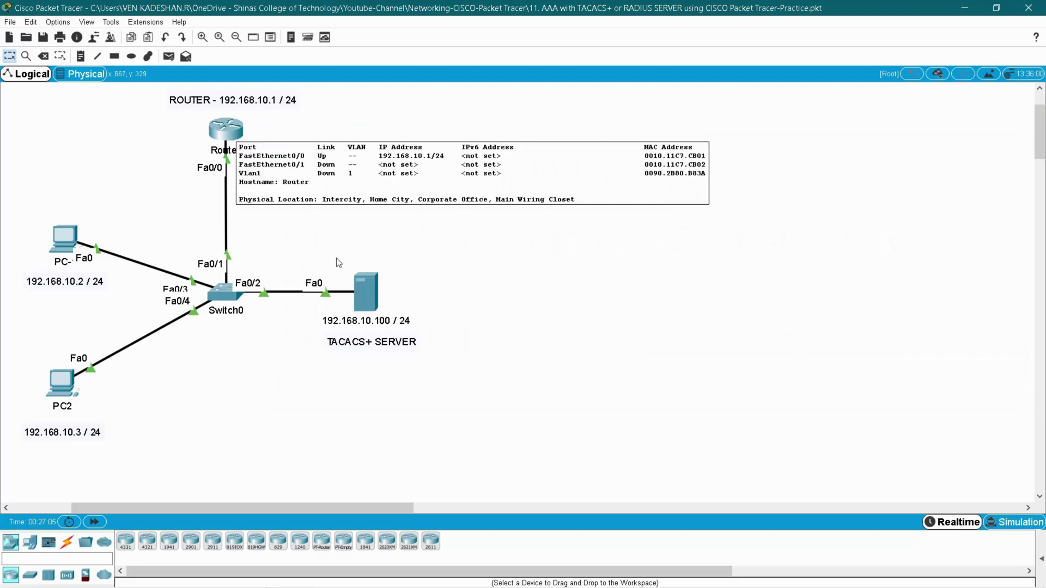
pyautogui.click(225, 129)
pyautogui.write('serv')
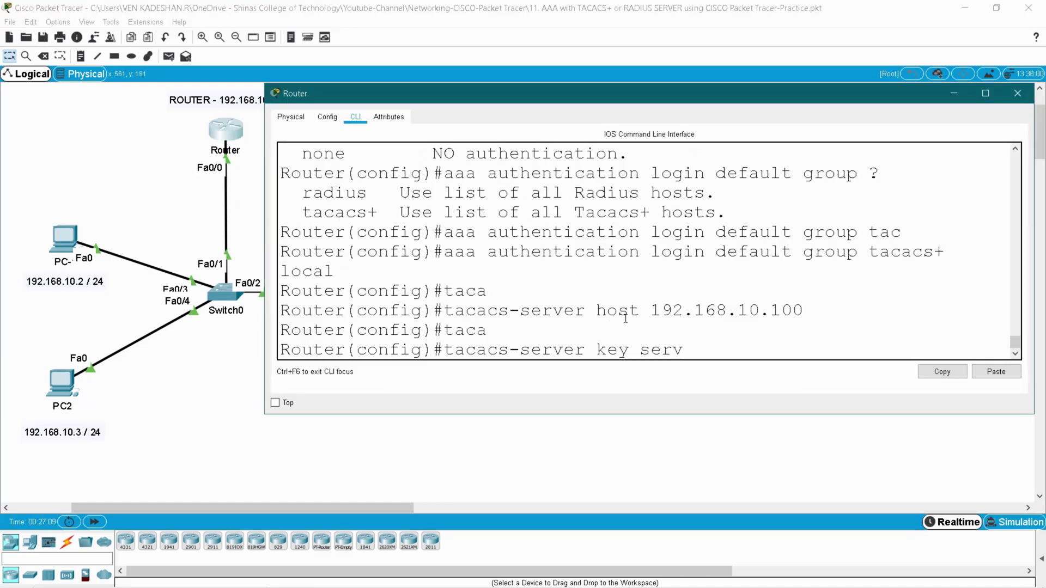
pyautogui.write('er123')
pyautogui.press('Return')
pyautogui.press('Return')
pyautogui.press('Return')
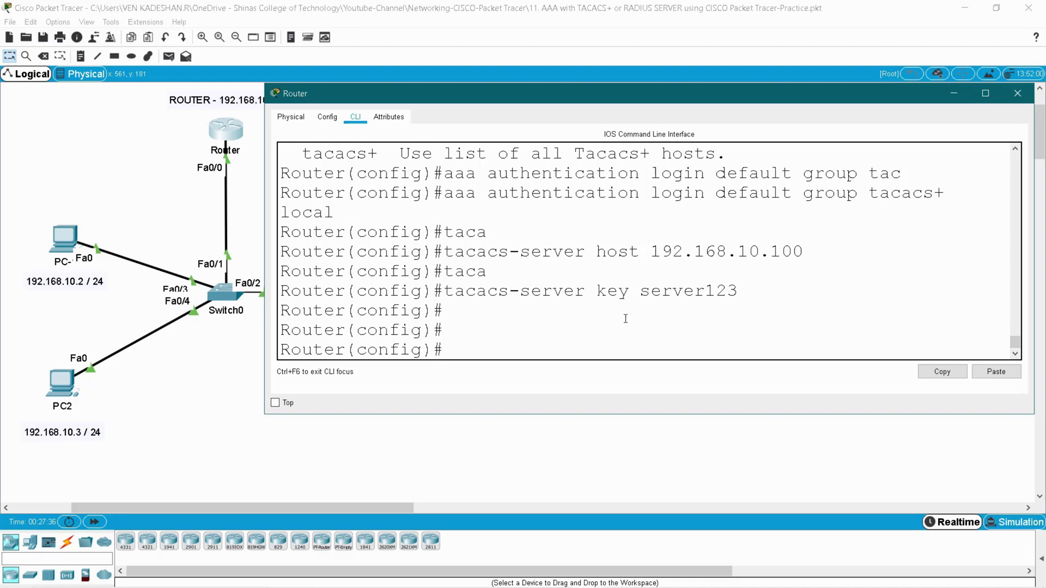
# - Enter line vty 0 4 and try plain login, which AAA rejects with an error
pyautogui.write('line vty')
pyautogui.press('Tab')
pyautogui.write('0')
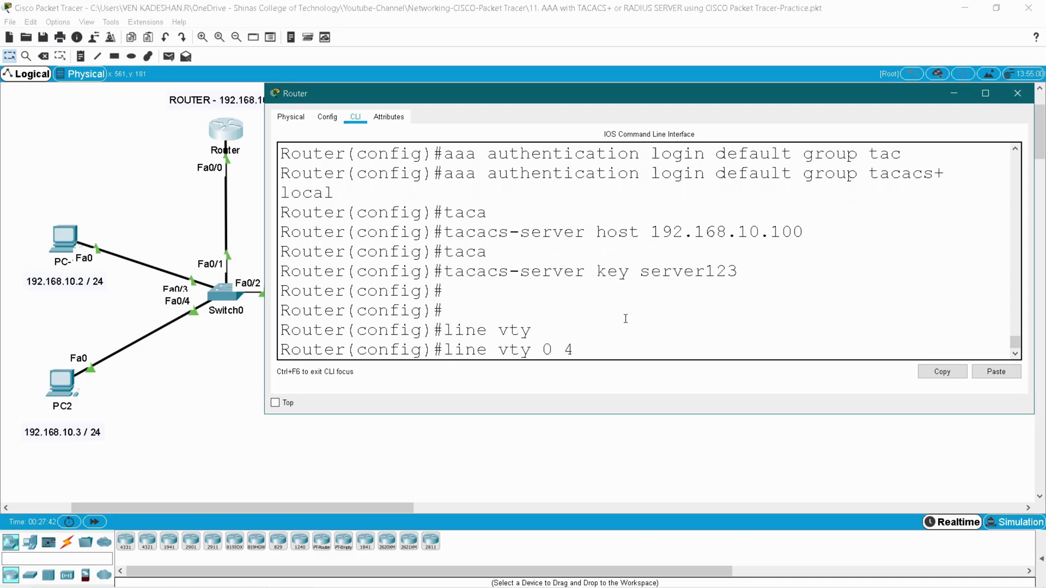
pyautogui.write(' 4')
pyautogui.press('Return')
pyautogui.write('login')
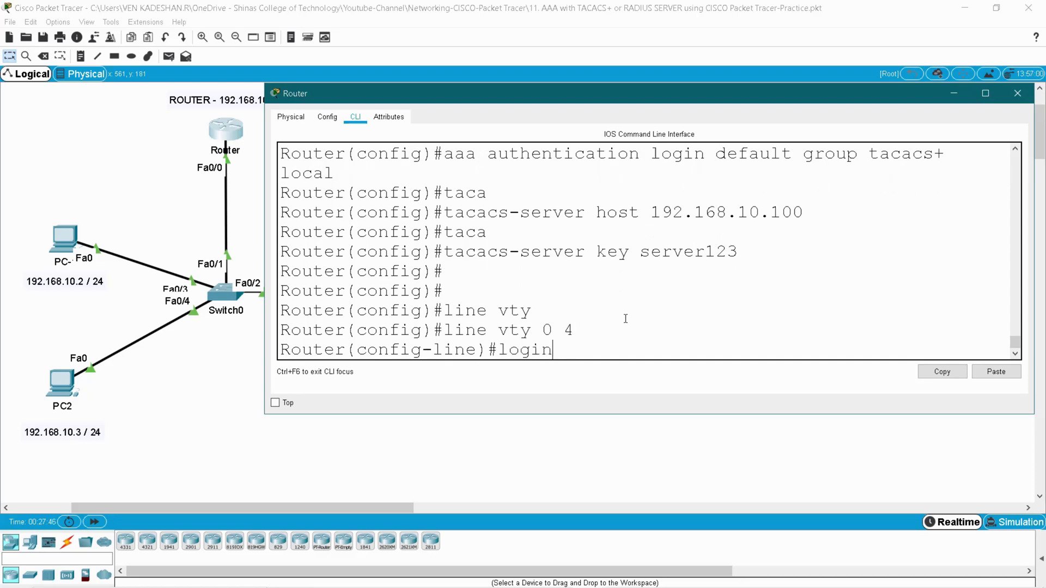
pyautogui.press('Return')
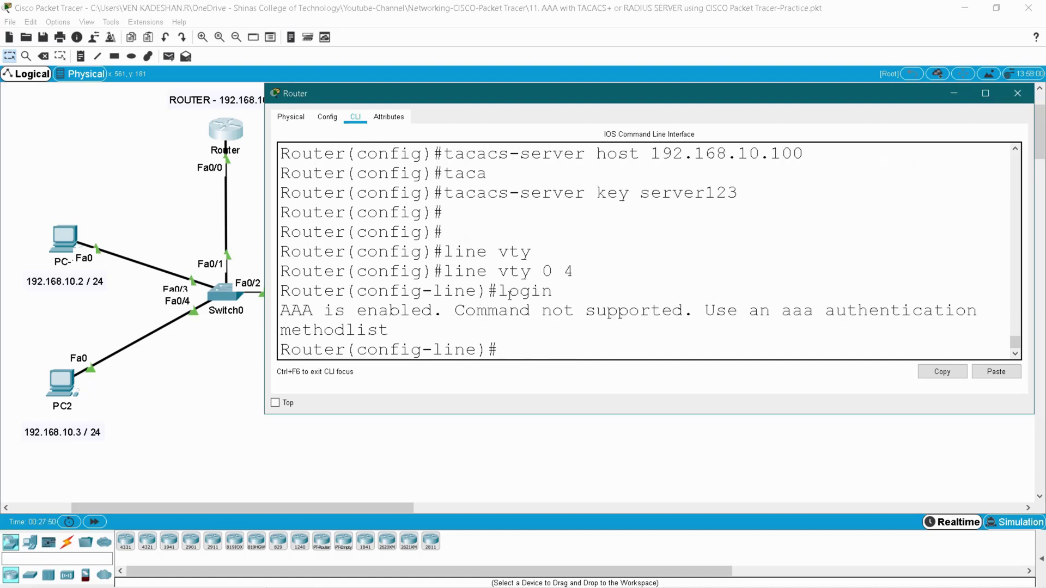
pyautogui.doubleClick(534, 292)
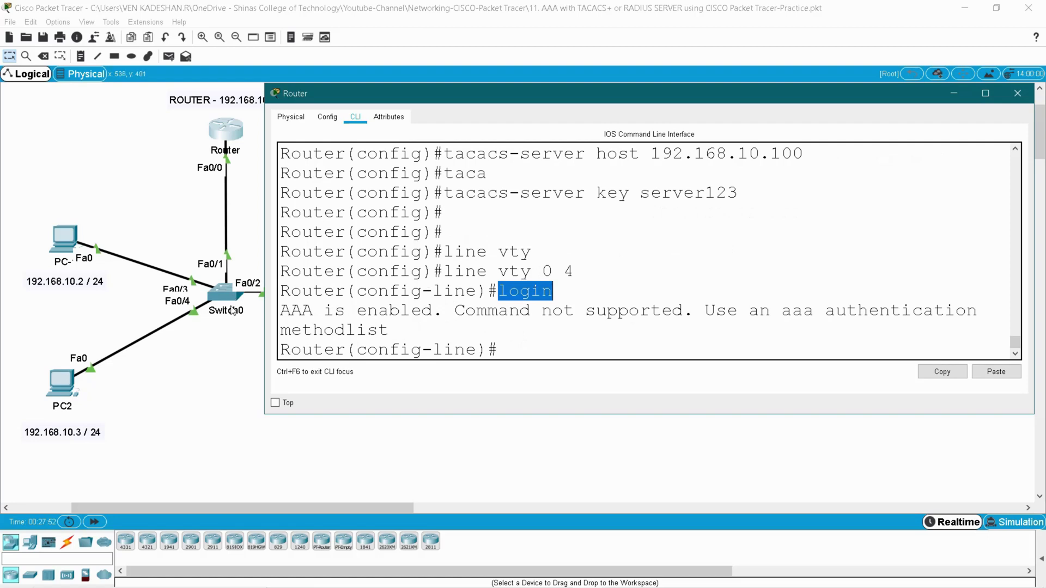
pyautogui.moveTo(281, 310); pyautogui.dragTo(361, 311)
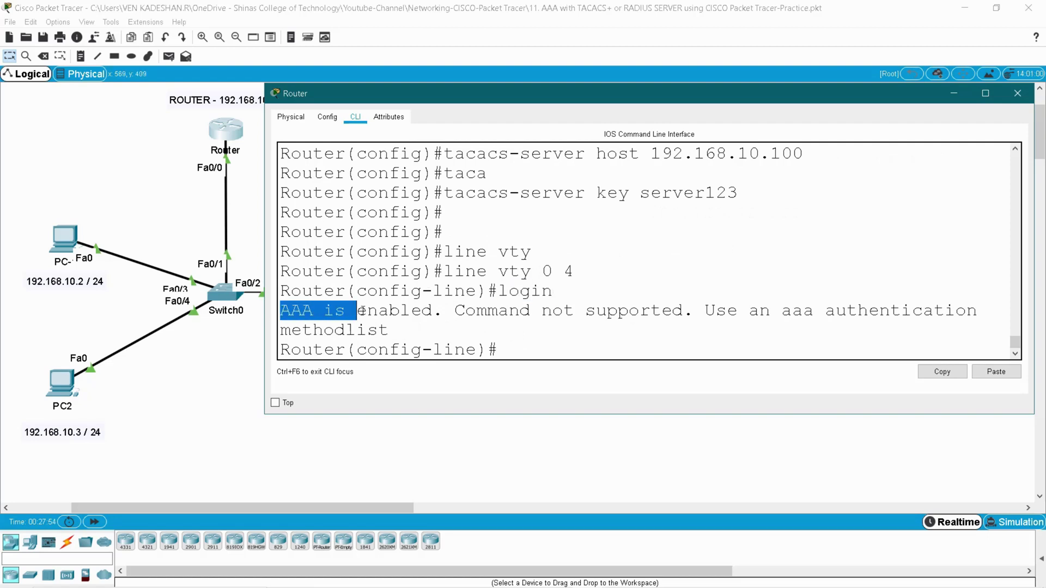
pyautogui.moveTo(497, 310); pyautogui.dragTo(638, 311)
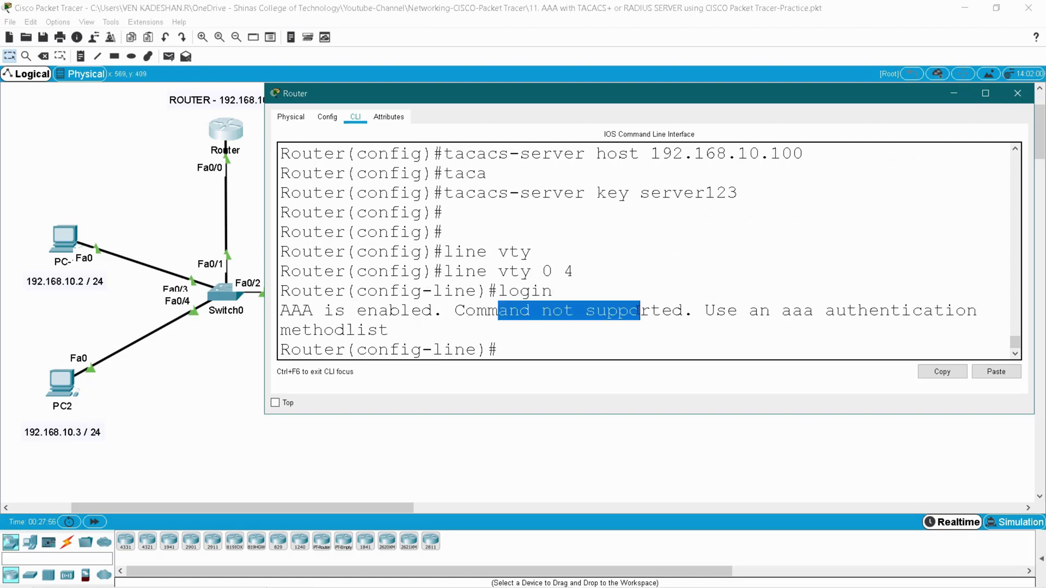
pyautogui.click(708, 310)
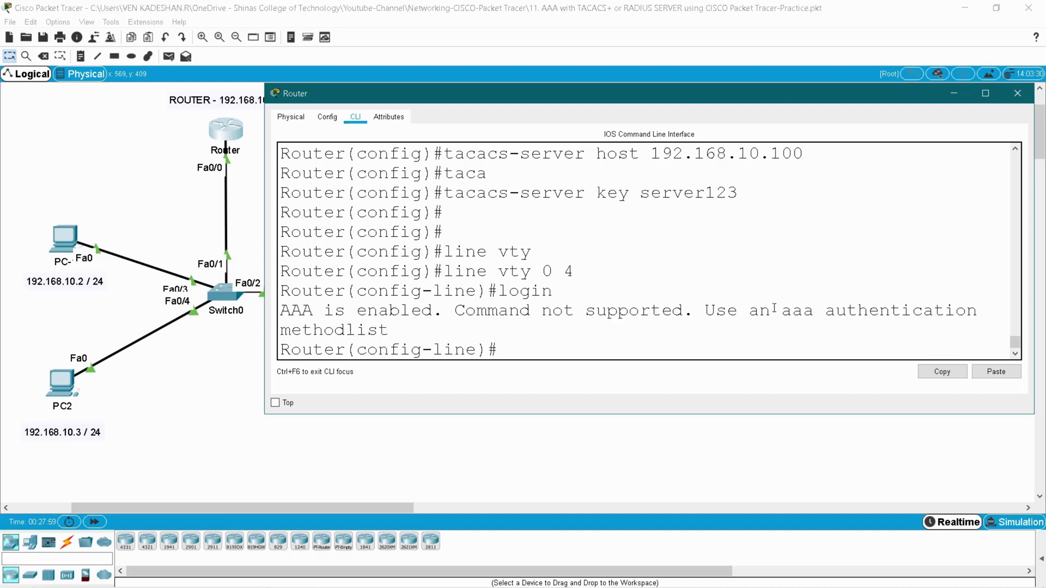
pyautogui.moveTo(851, 315); pyautogui.dragTo(958, 314)
pyautogui.click(627, 340)
# - Apply 'login authentication default' to VTY lines 0–4
pyautogui.write('login authe')
pyautogui.press('Tab')
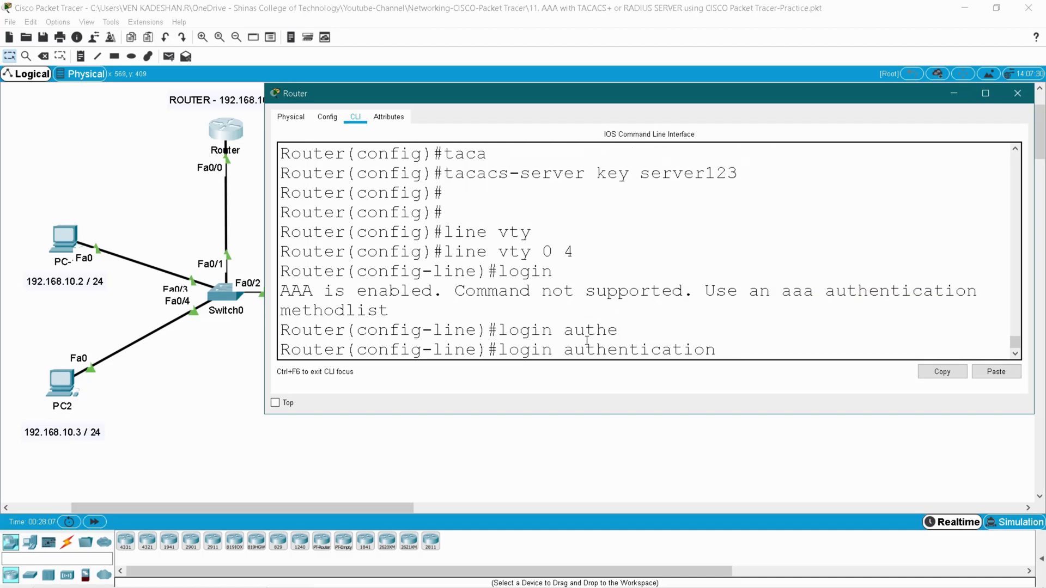
pyautogui.write('defau')
pyautogui.press('Tab')
pyautogui.press('Return')
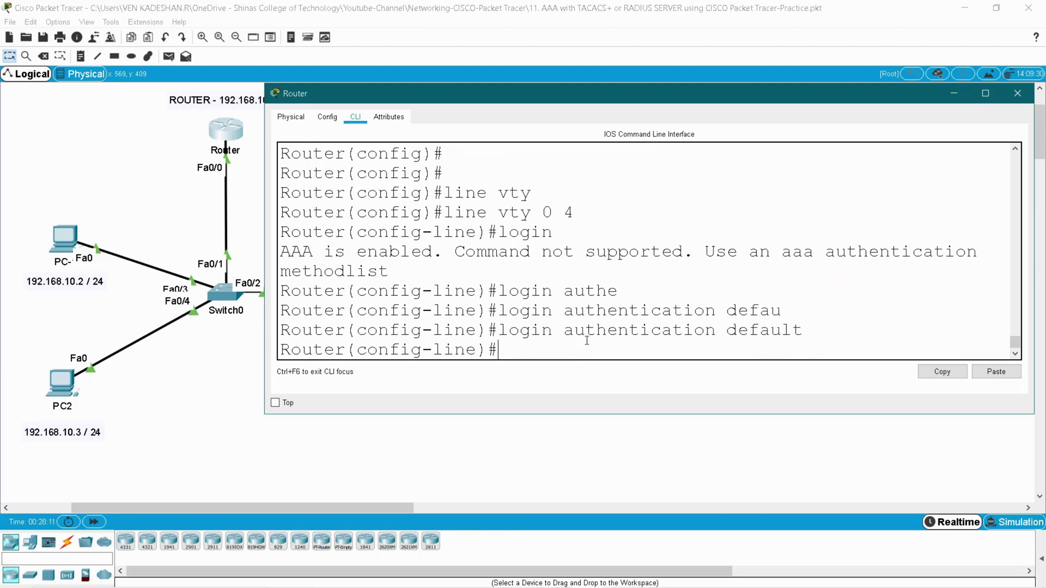
pyautogui.scroll(5, 614, 291)
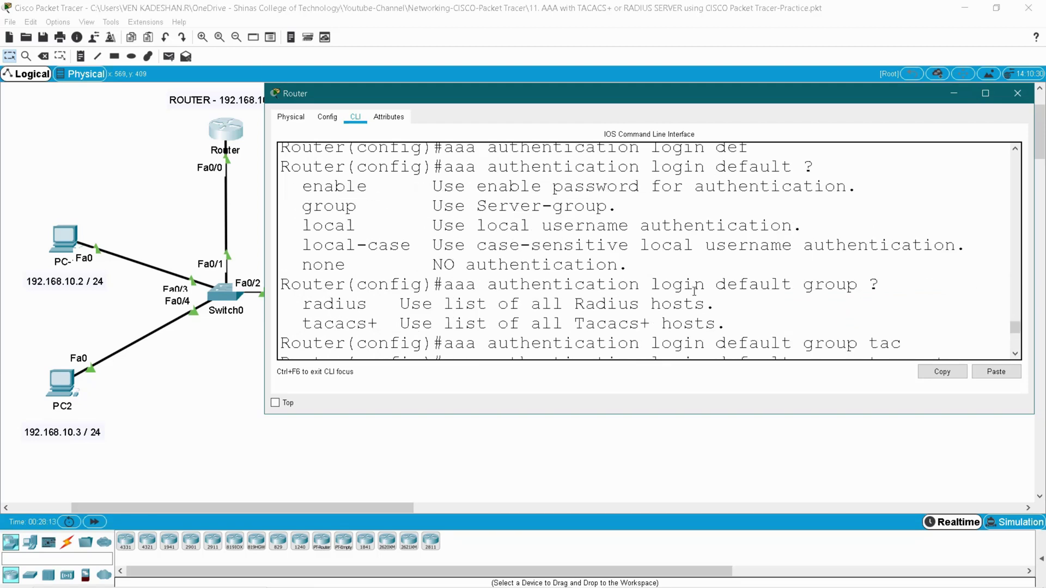
pyautogui.doubleClick(788, 283)
pyautogui.scroll(-5, 784, 295)
pyautogui.doubleClick(770, 328)
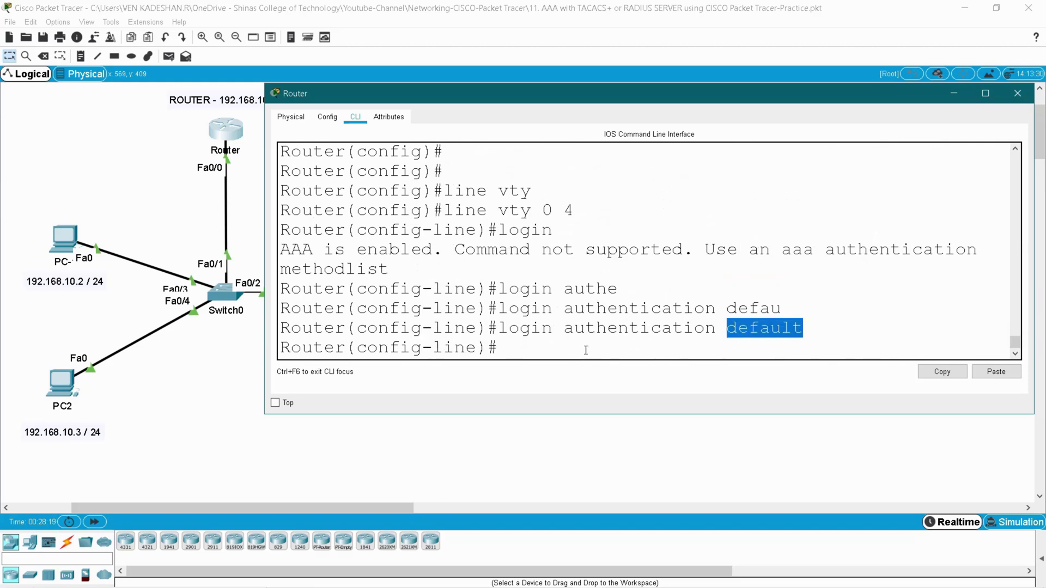
# - Apply 'login authentication default' to console line 0 as well
pyautogui.write('exit')
pyautogui.press('Return')
pyautogui.write('li')
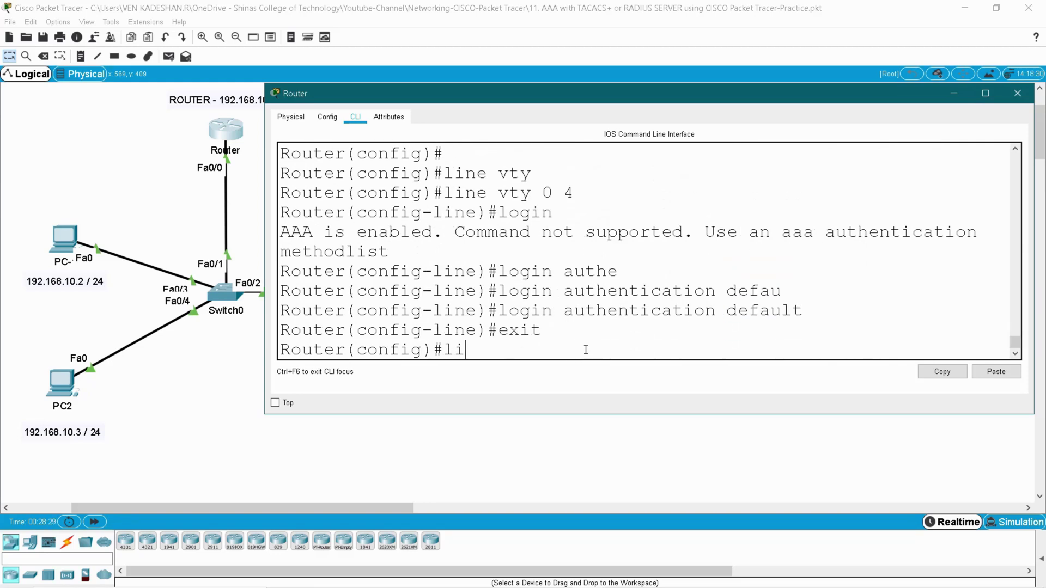
pyautogui.write('ne consol')
pyautogui.press('Tab')
pyautogui.write('0')
pyautogui.press('Return')
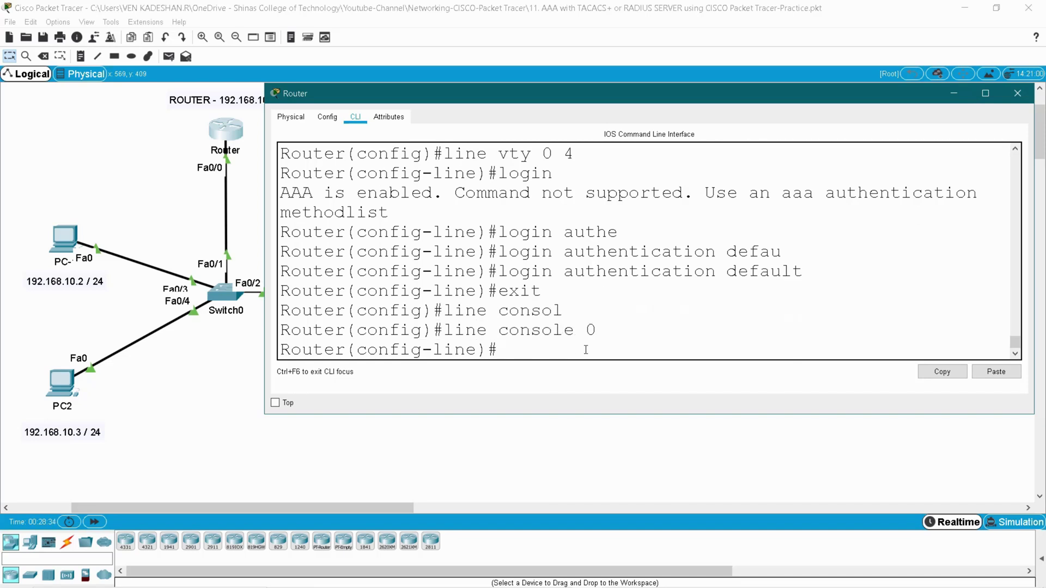
pyautogui.write('login authen')
pyautogui.press('Tab')
pyautogui.write('d')
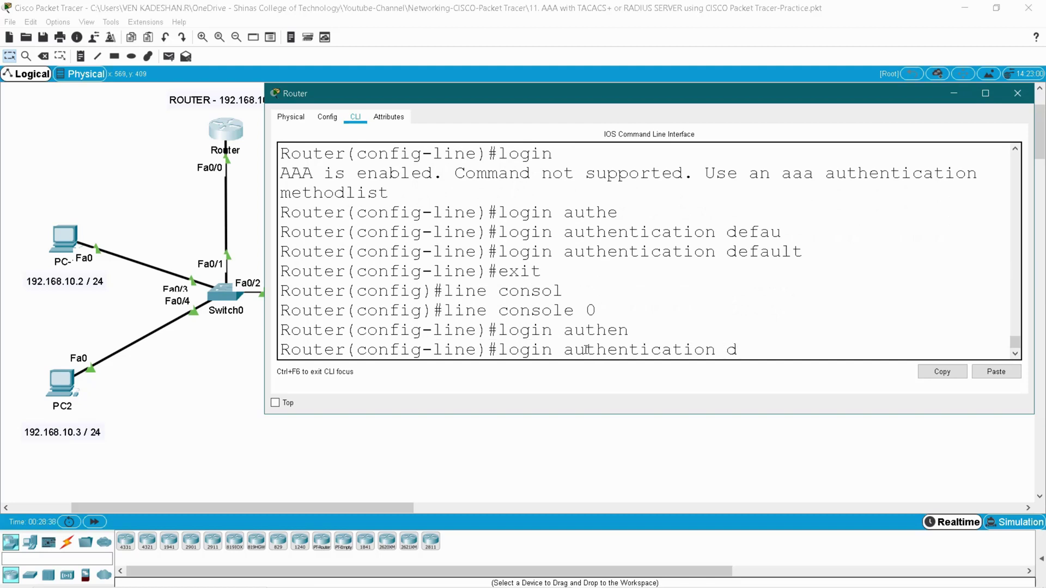
pyautogui.write('efa')
pyautogui.press('BackSpace')
pyautogui.write('e')
pyautogui.press('Tab')
pyautogui.press('Return')
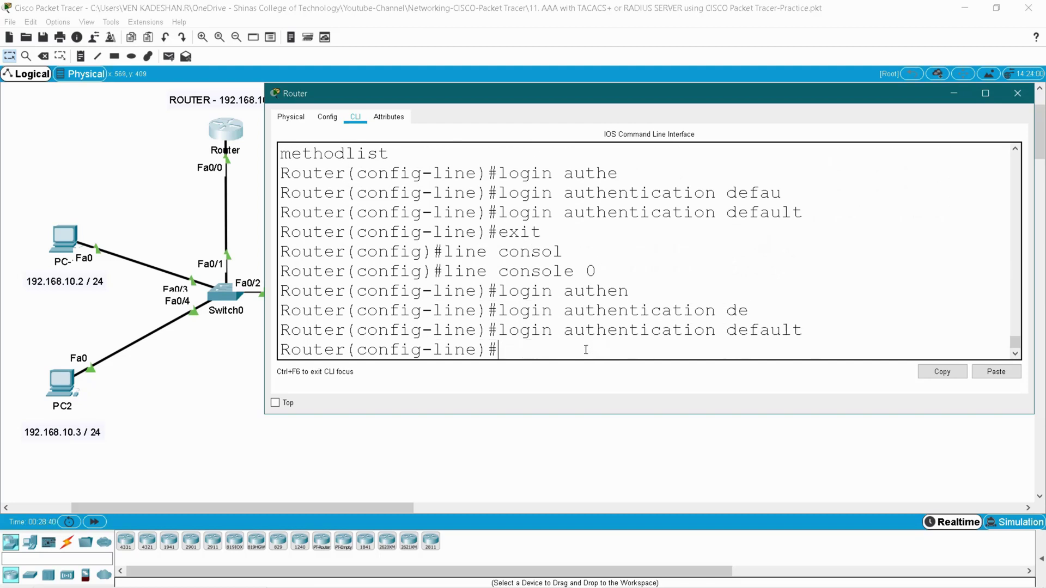
# - Leave config mode, save with wr, and display the running configuration with sh run
pyautogui.write('end')
pyautogui.press('Return')
pyautogui.press('Return')
pyautogui.write('w')
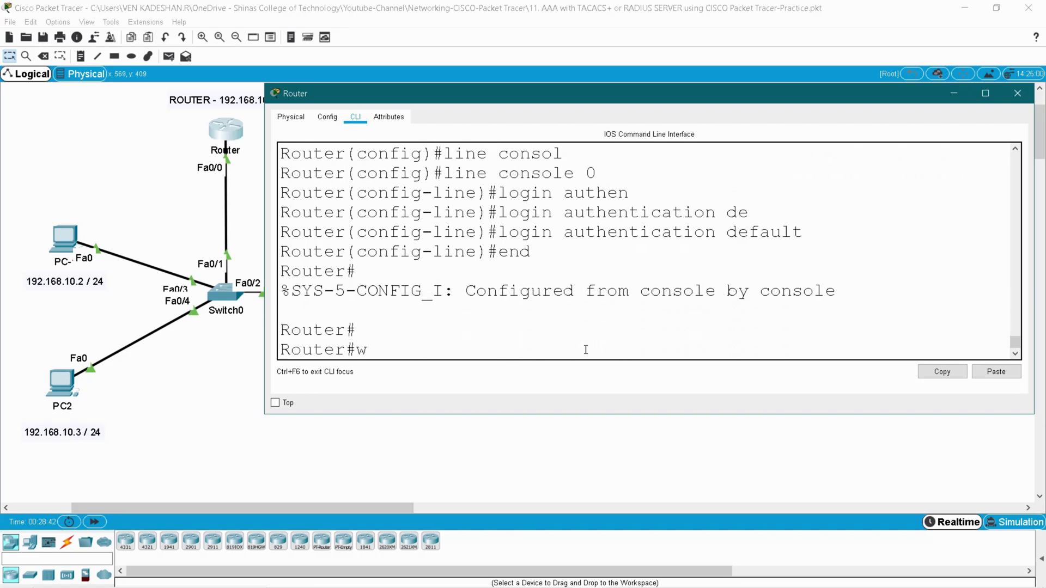
pyautogui.write('wr')
pyautogui.press('BackSpace')
pyautogui.press('BackSpace')
pyautogui.write('r')
pyautogui.press('Return')
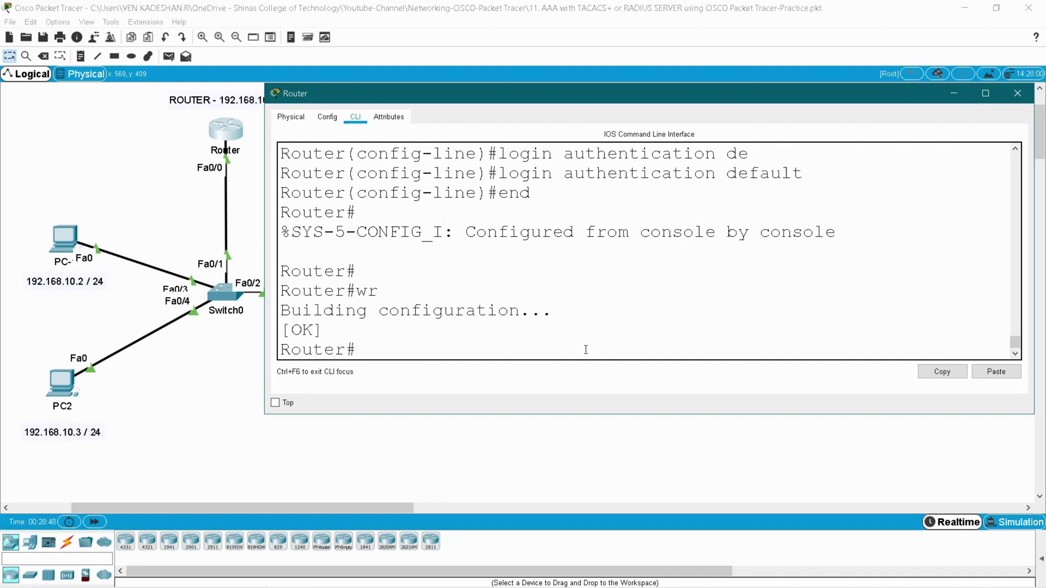
pyautogui.write('sh run')
pyautogui.press('Return')
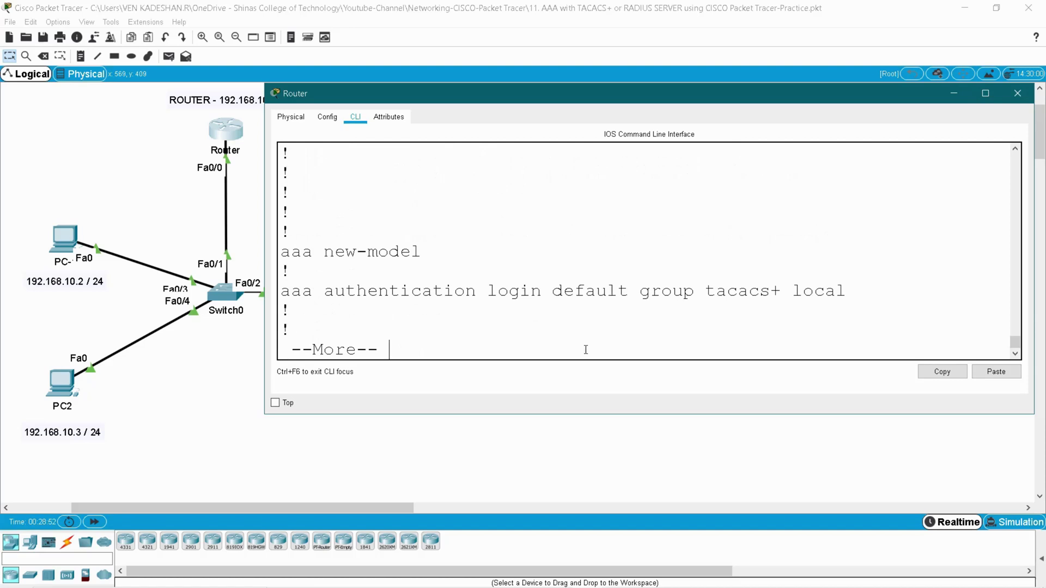
# - Review the aaa new-model and 'login default group tacacs+ local' lines in running-config
pyautogui.moveTo(281, 251); pyautogui.dragTo(462, 257)
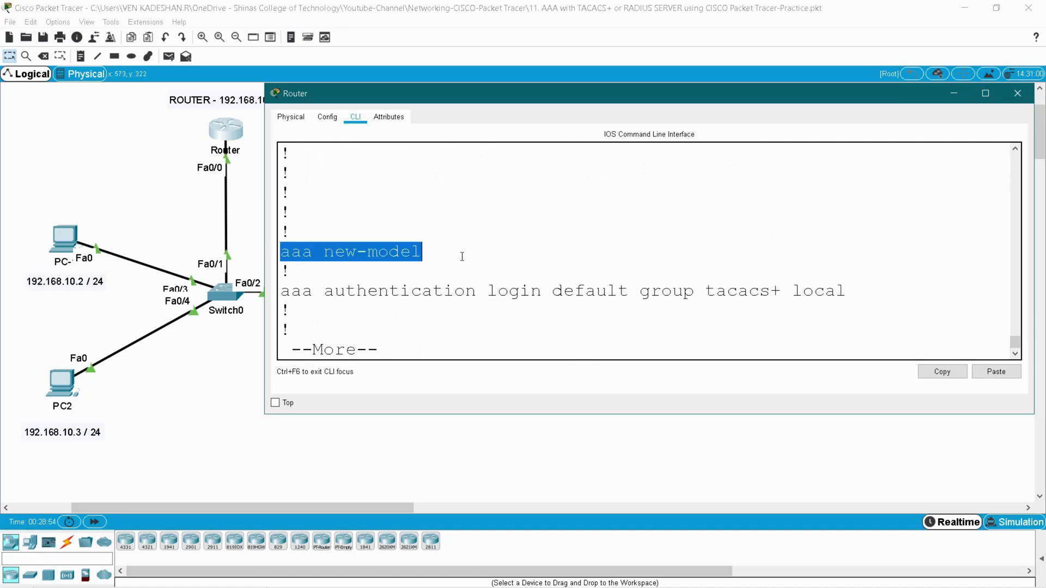
pyautogui.moveTo(334, 294); pyautogui.dragTo(586, 294)
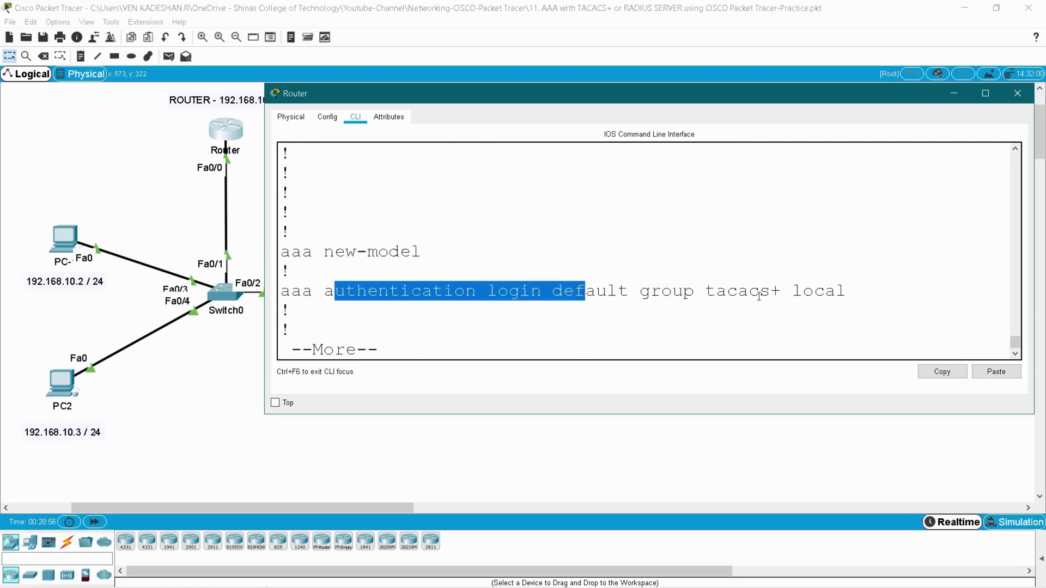
pyautogui.click(749, 294)
pyautogui.doubleClick(749, 294)
pyautogui.doubleClick(812, 294)
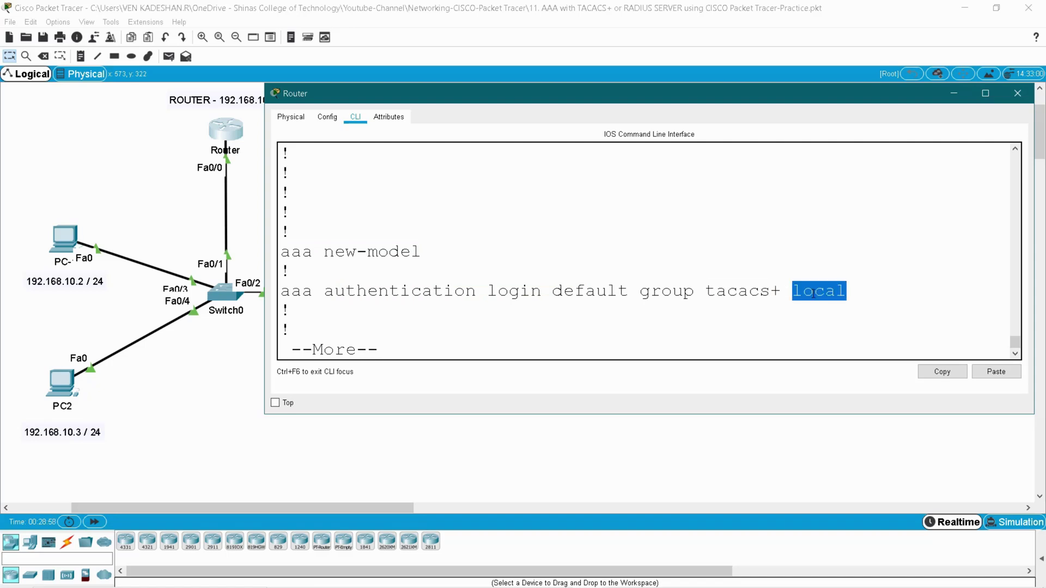
pyautogui.click(794, 312)
# - Page to the tacacs-server host address and shared key lines
pyautogui.press('Return')
pyautogui.press('Return')
pyautogui.press('Return')
pyautogui.press('Return')
pyautogui.press('Return')
pyautogui.press('Return')
pyautogui.press('Return')
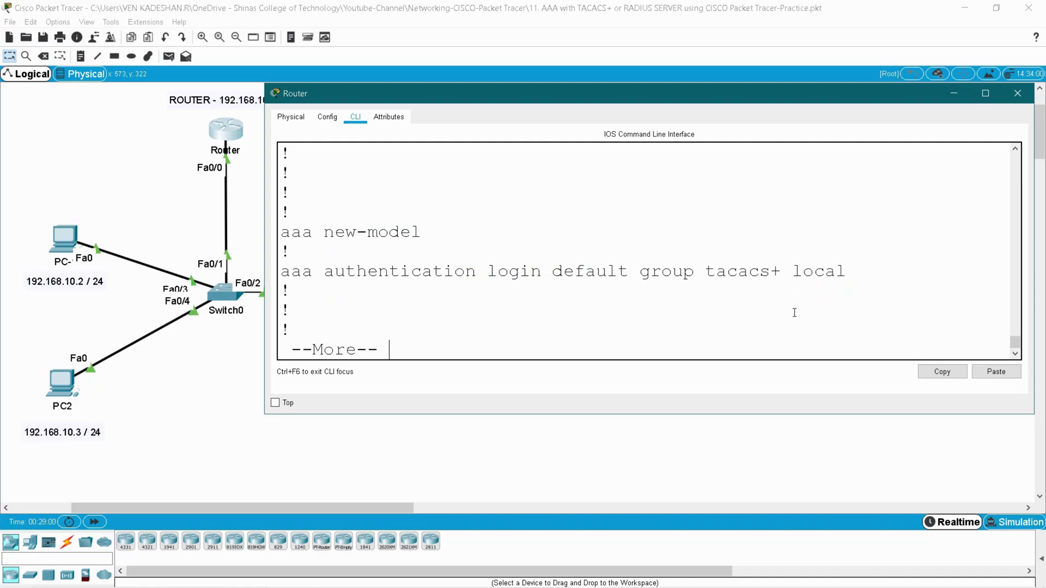
pyautogui.press('Return')
pyautogui.press('Return')
pyautogui.press('Return')
pyautogui.press('Return')
pyautogui.press('Return')
pyautogui.press('Return')
pyautogui.press('Return')
pyautogui.press('Return')
pyautogui.press('Return')
pyautogui.press('Return')
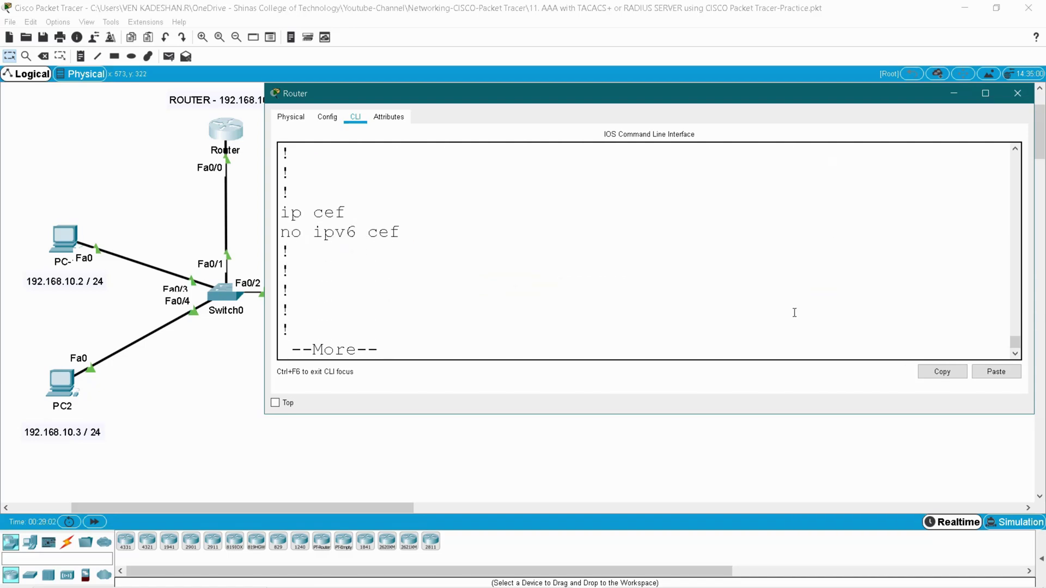
pyautogui.moveTo(366, 232); pyautogui.dragTo(651, 242)
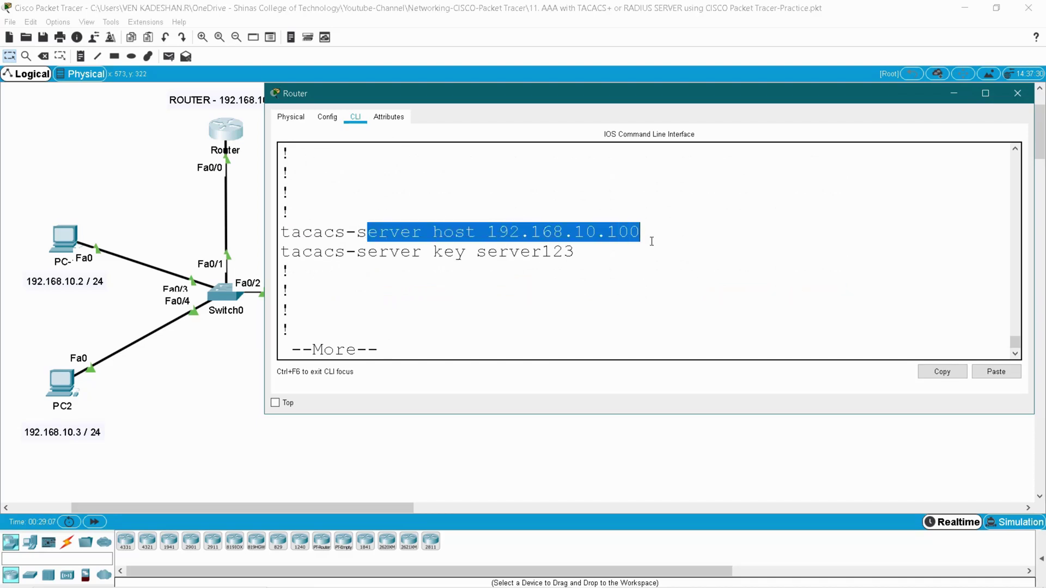
pyautogui.moveTo(477, 251); pyautogui.dragTo(571, 253)
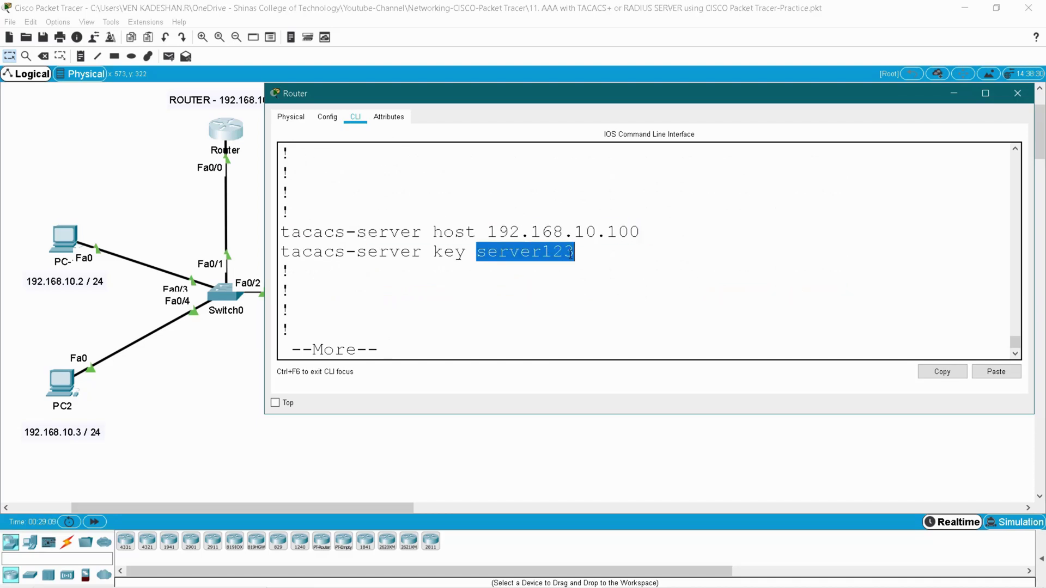
pyautogui.click(541, 277)
# - Check the console and vty 0 4 login authentication lines, then close the Router window
pyautogui.press('Return')
pyautogui.press('Return')
pyautogui.press('Return')
pyautogui.press('Return')
pyautogui.press('Return')
pyautogui.press('Return')
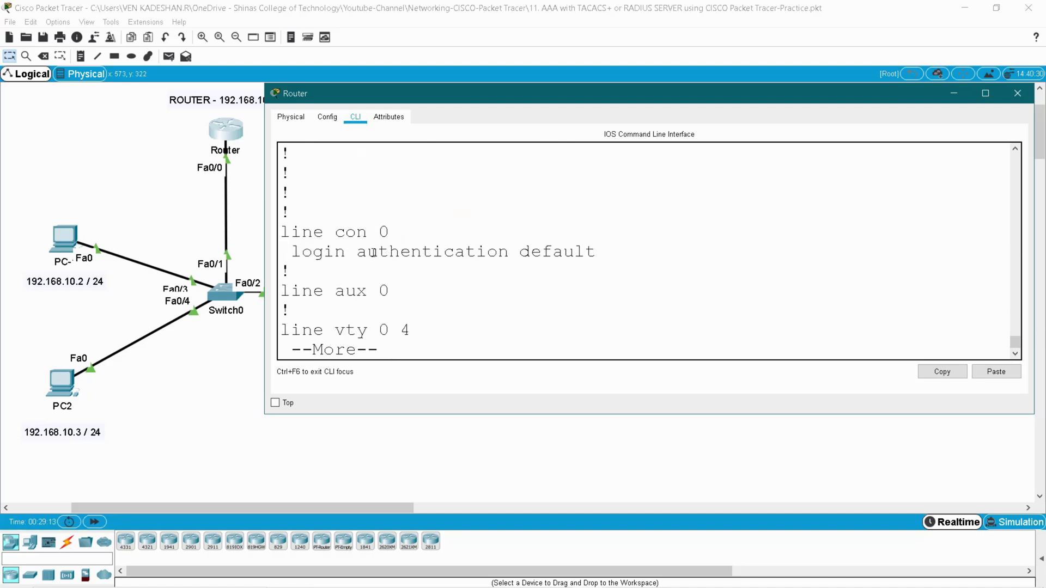
pyautogui.moveTo(347, 233); pyautogui.dragTo(444, 232)
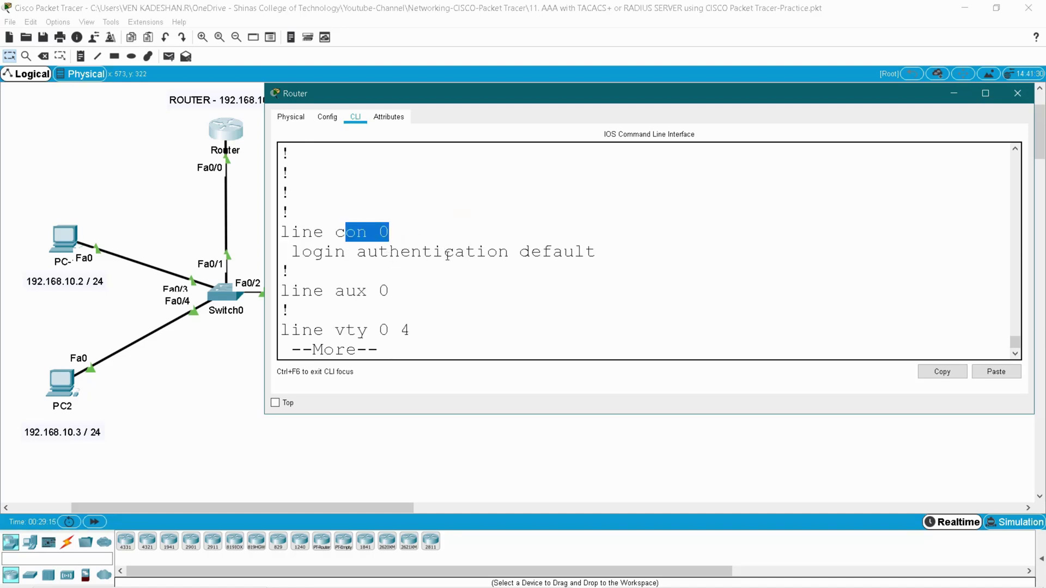
pyautogui.press('Return')
pyautogui.press('Return')
pyautogui.press('Return')
pyautogui.press('Return')
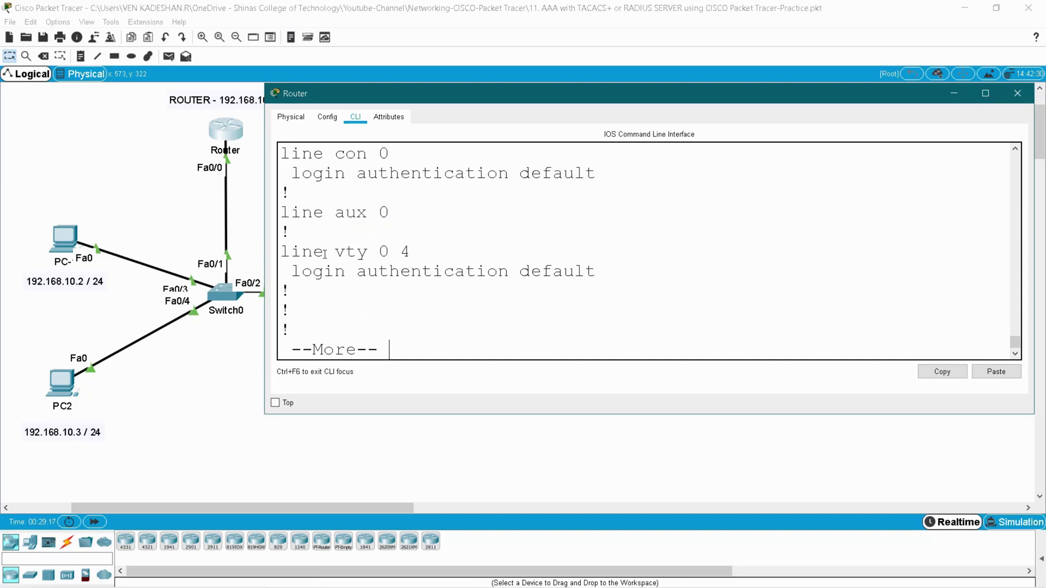
pyautogui.moveTo(334, 252); pyautogui.dragTo(586, 271)
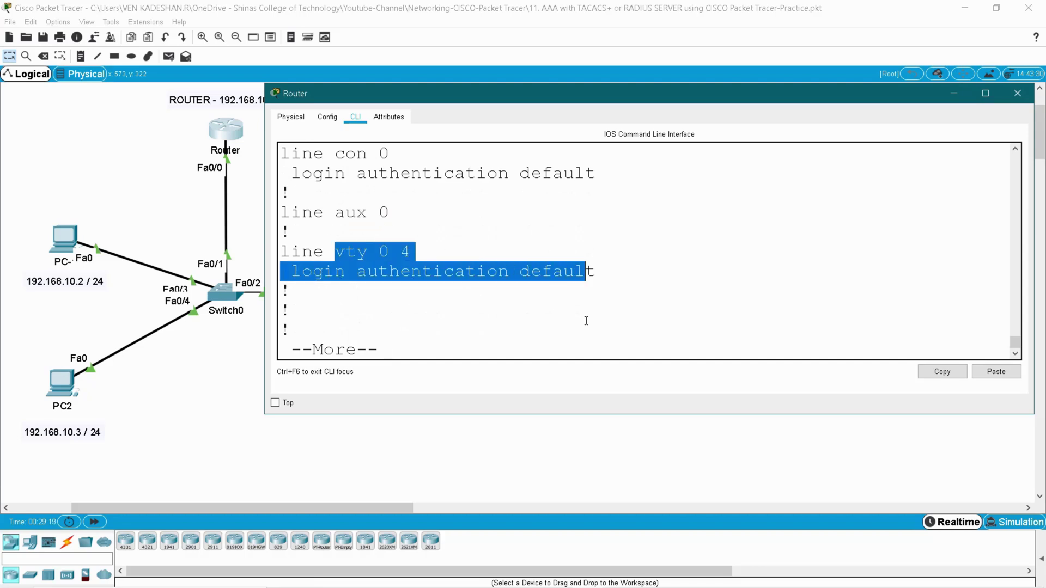
pyautogui.click(586, 321)
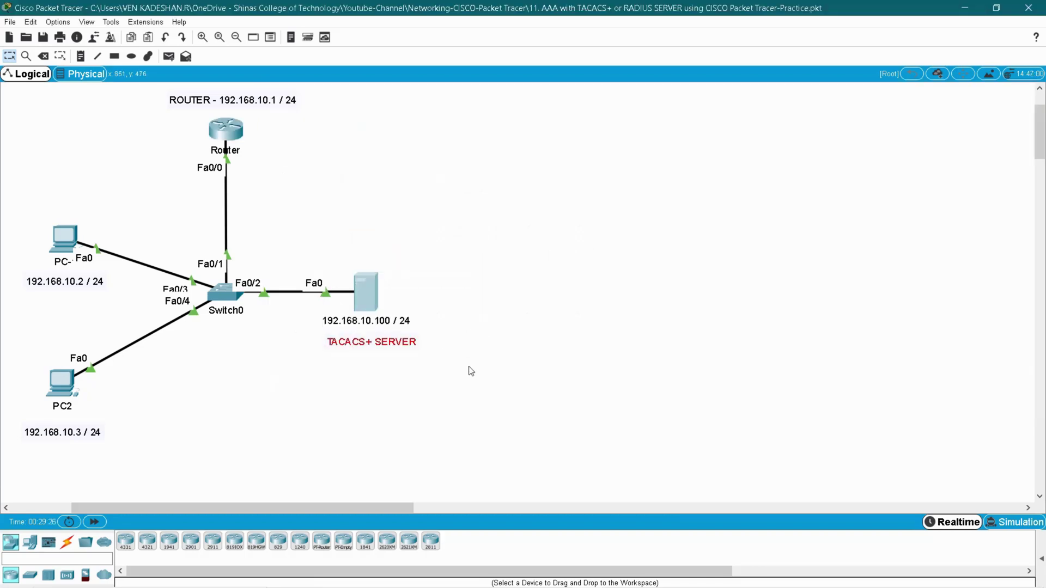
# - Open the TACACS+ server's Services > AAA page and turn the AAA service on
pyautogui.click(372, 296)
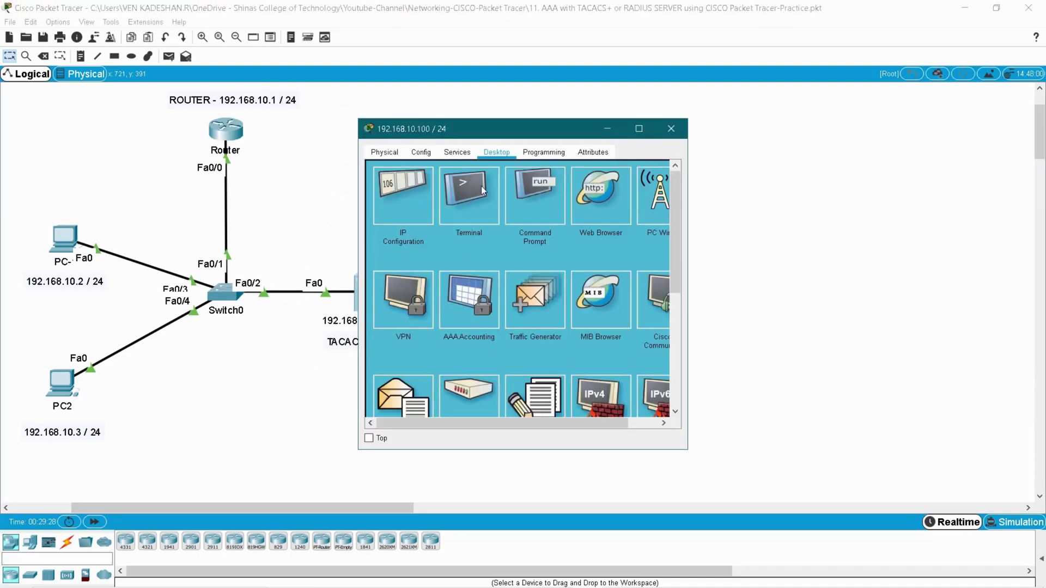
pyautogui.moveTo(496, 141); pyautogui.dragTo(615, 101)
pyautogui.moveTo(804, 238); pyautogui.dragTo(998, 238)
pyautogui.click(572, 114)
pyautogui.moveTo(599, 90); pyautogui.dragTo(564, 102)
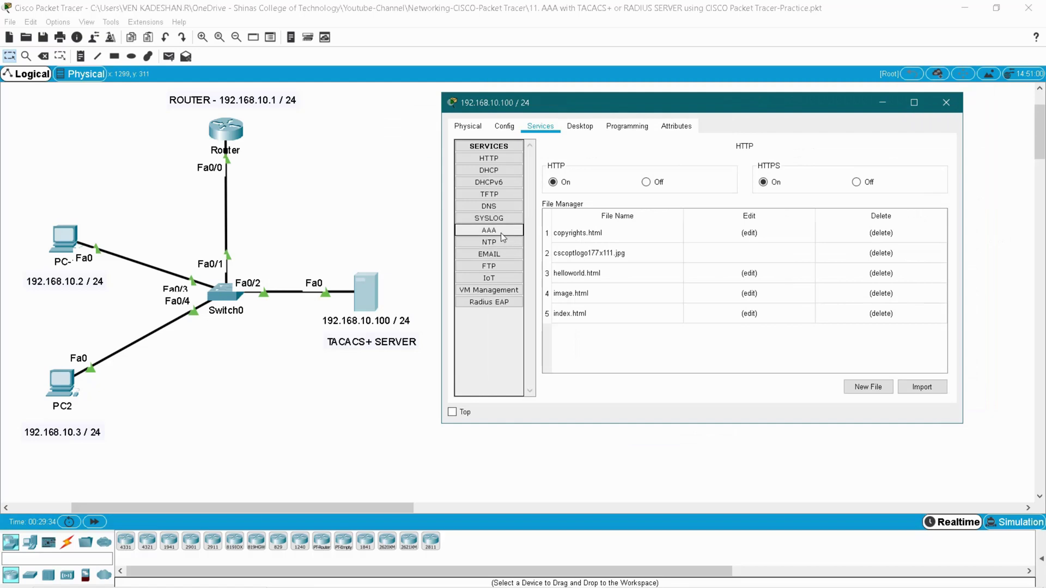
pyautogui.click(501, 230)
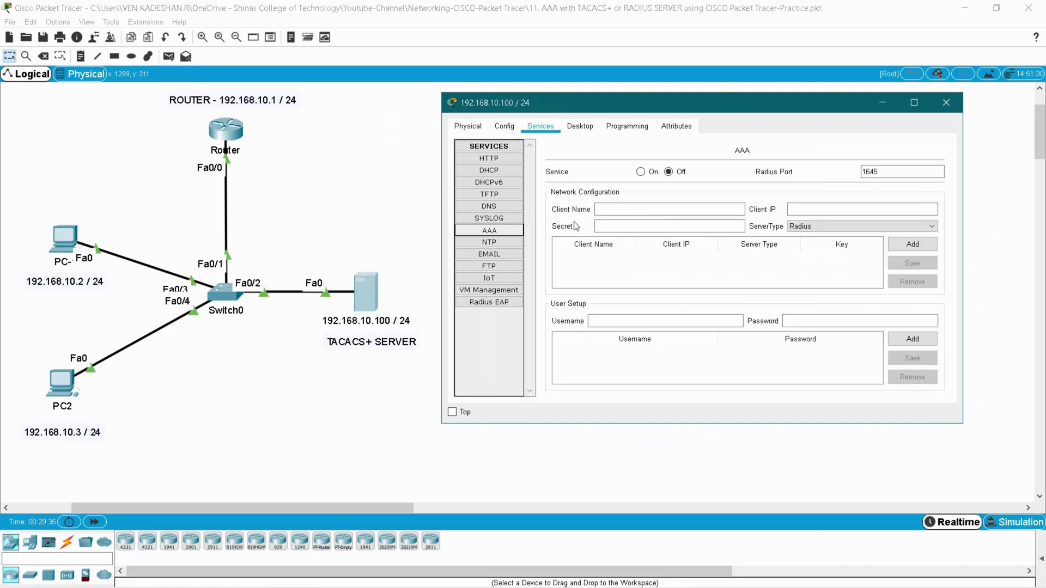
pyautogui.click(641, 172)
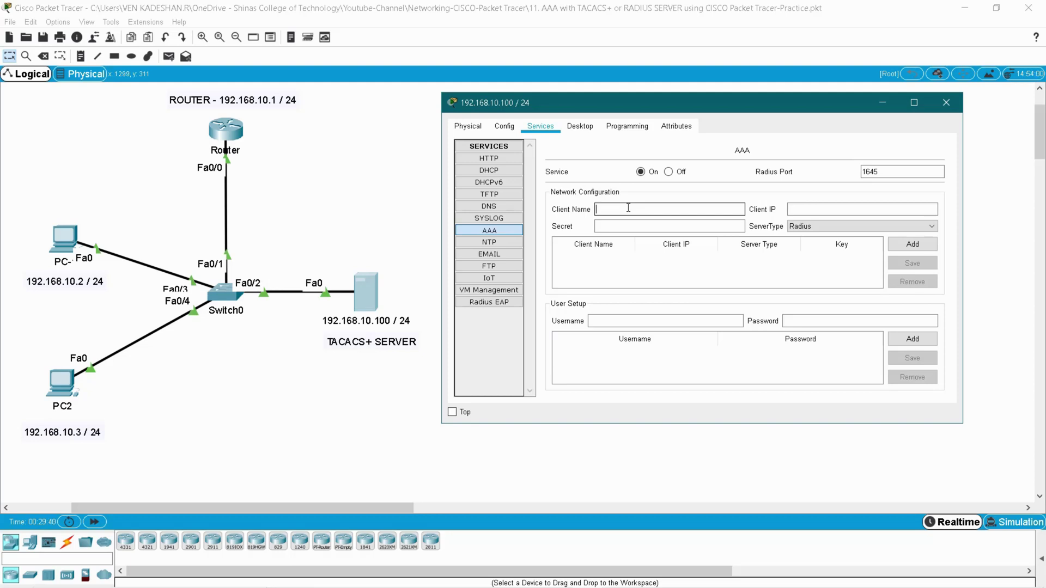
# - Add the Router as a Tacacs client at 192.168.10.1 with the shared secret
pyautogui.click(628, 208)
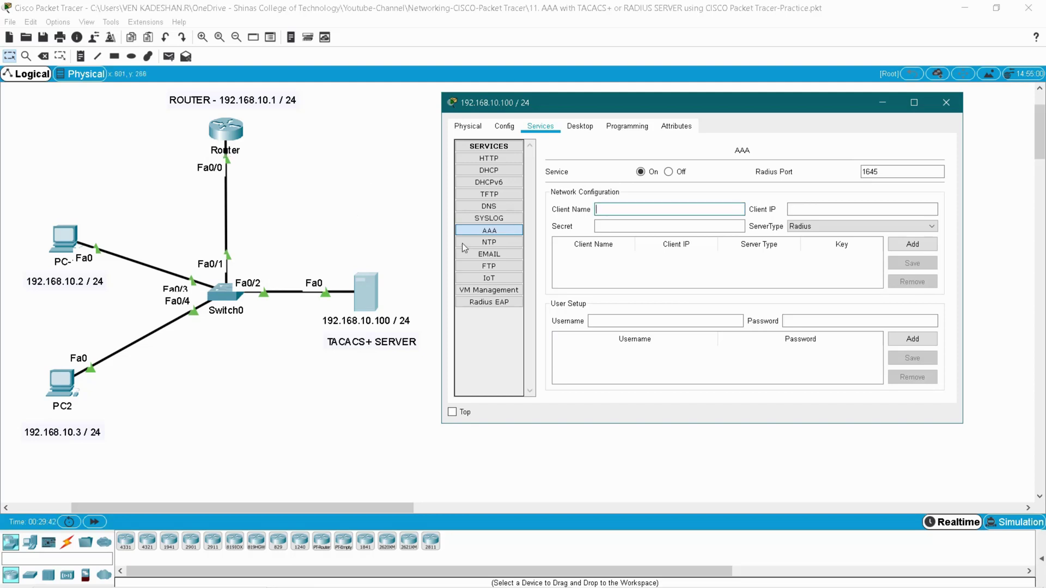
pyautogui.write('Roue')
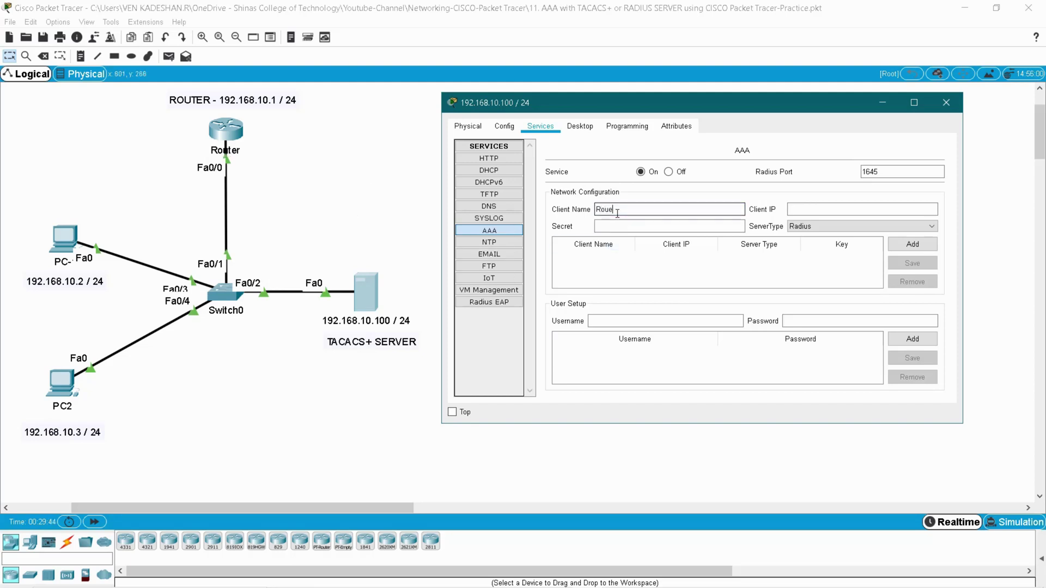
pyautogui.press('BackSpace')
pyautogui.write('ter')
pyautogui.click(828, 210)
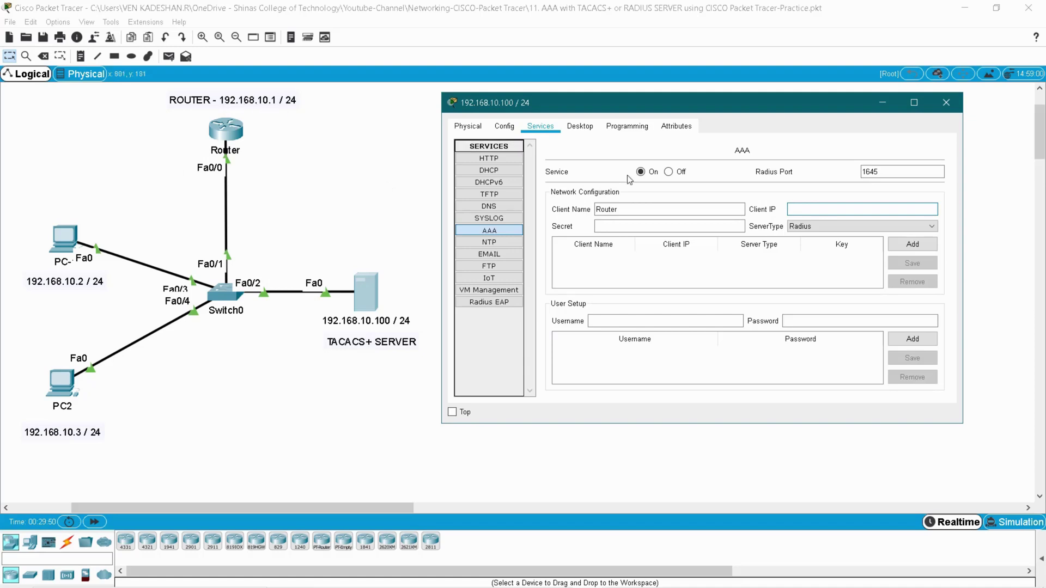
pyautogui.click(805, 209)
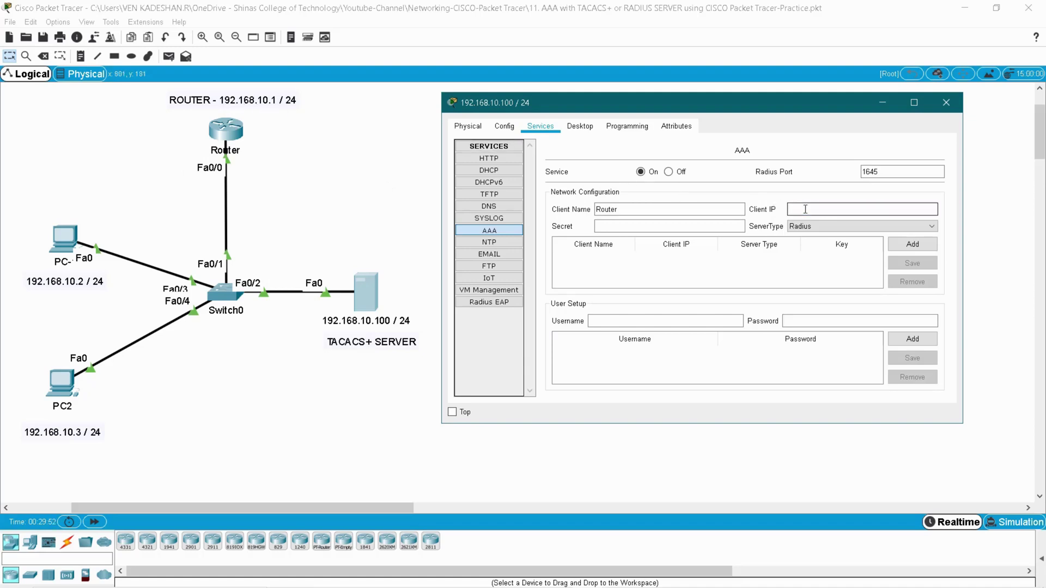
pyautogui.write('192.168.10.1')
pyautogui.click(687, 226)
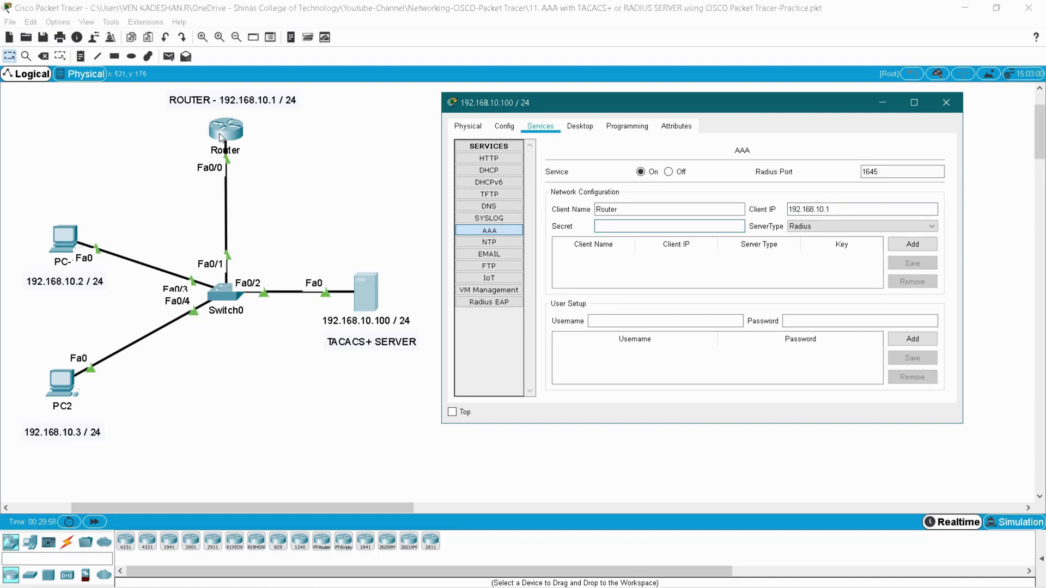
pyautogui.write('server123')
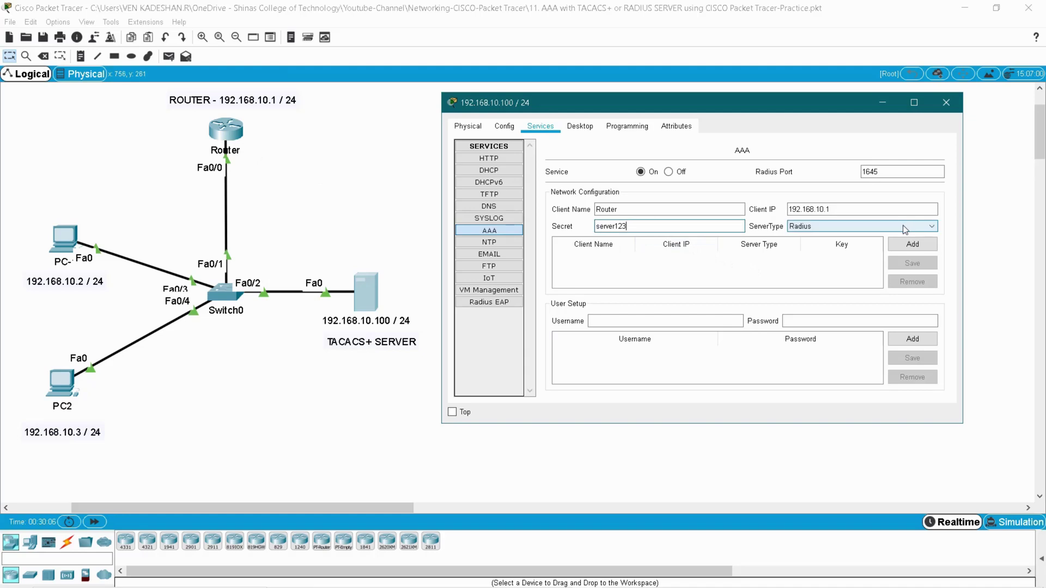
pyautogui.click(859, 227)
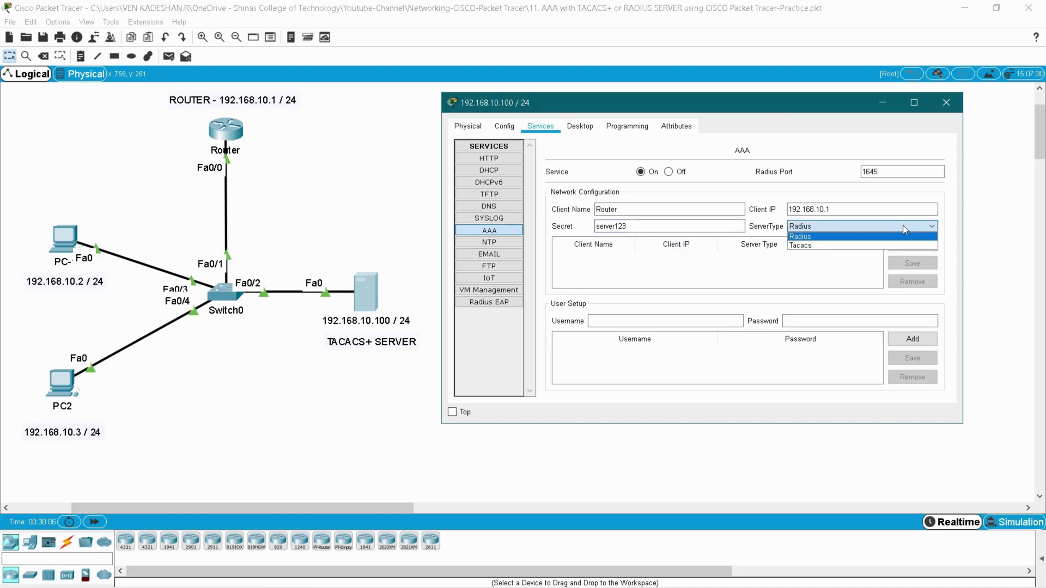
pyautogui.click(859, 247)
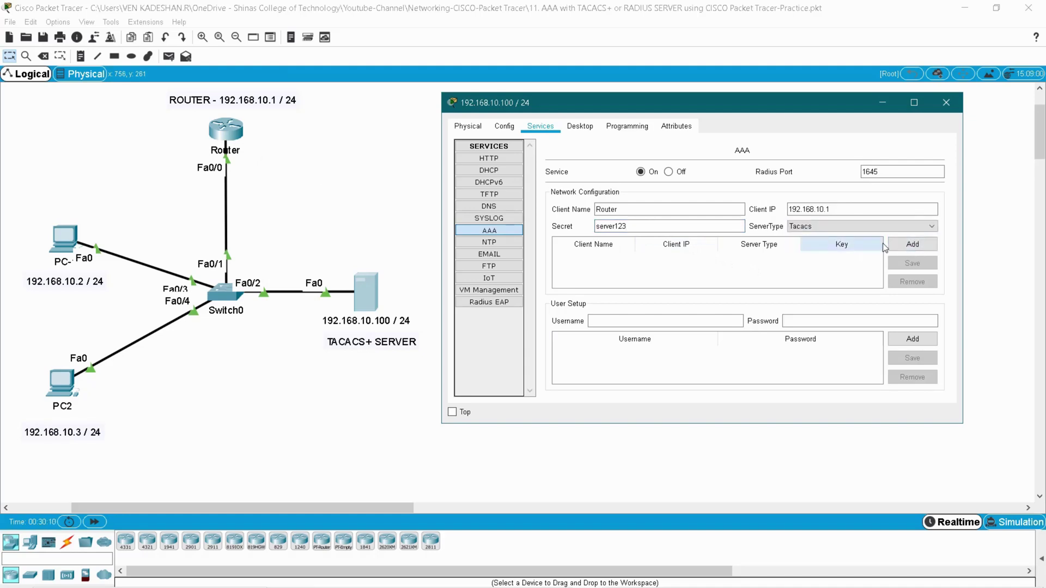
pyautogui.click(919, 246)
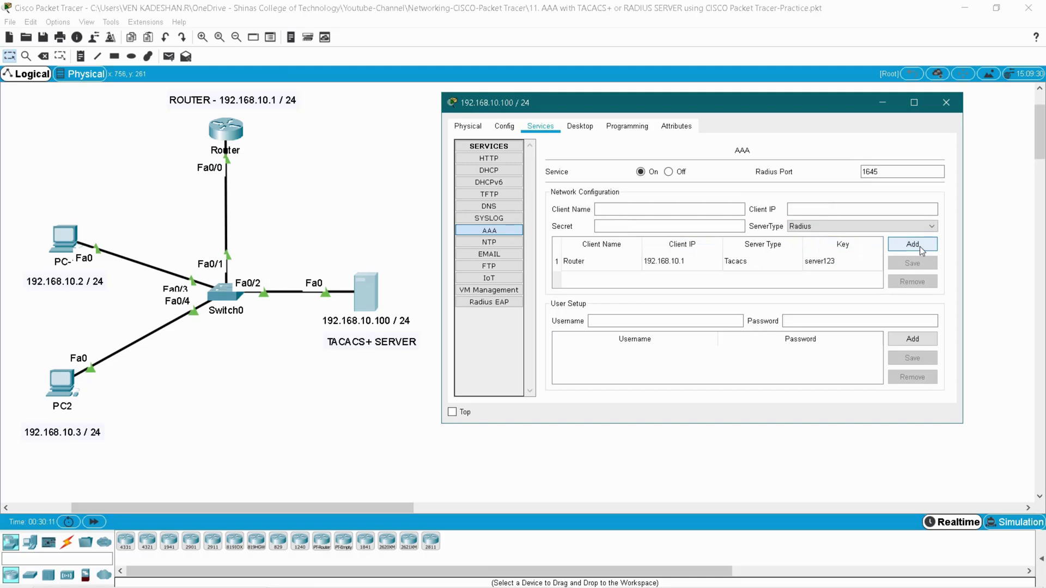
# - Add the user1 account with its password to the server's AAA user list
pyautogui.click(688, 265)
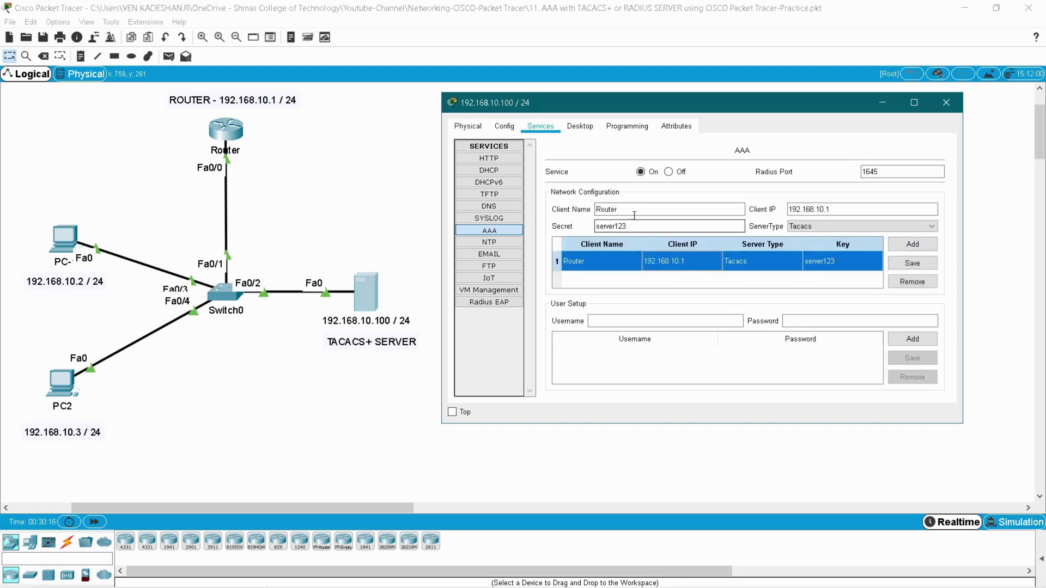
pyautogui.click(632, 320)
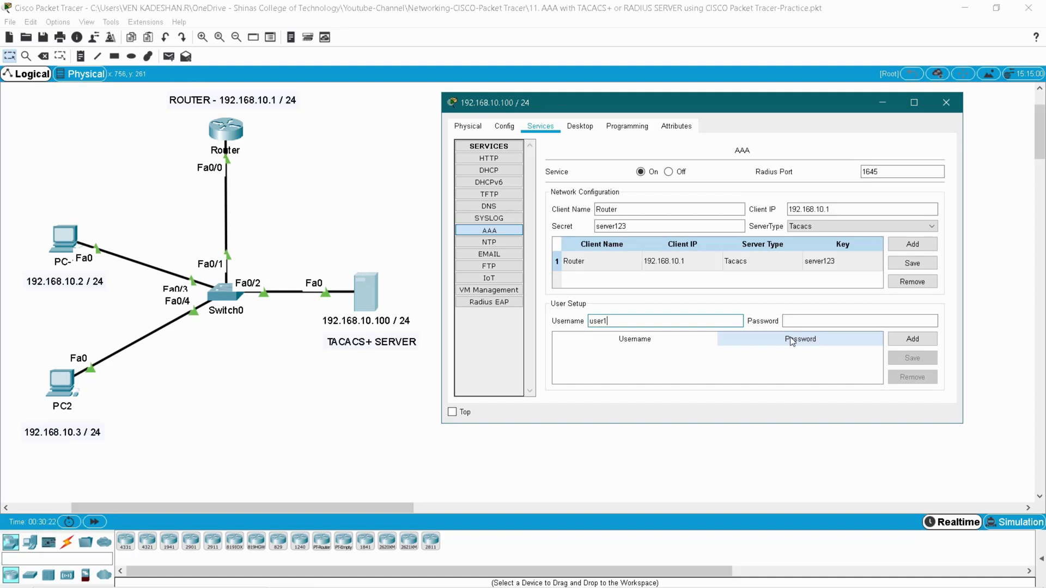
pyautogui.click(855, 324)
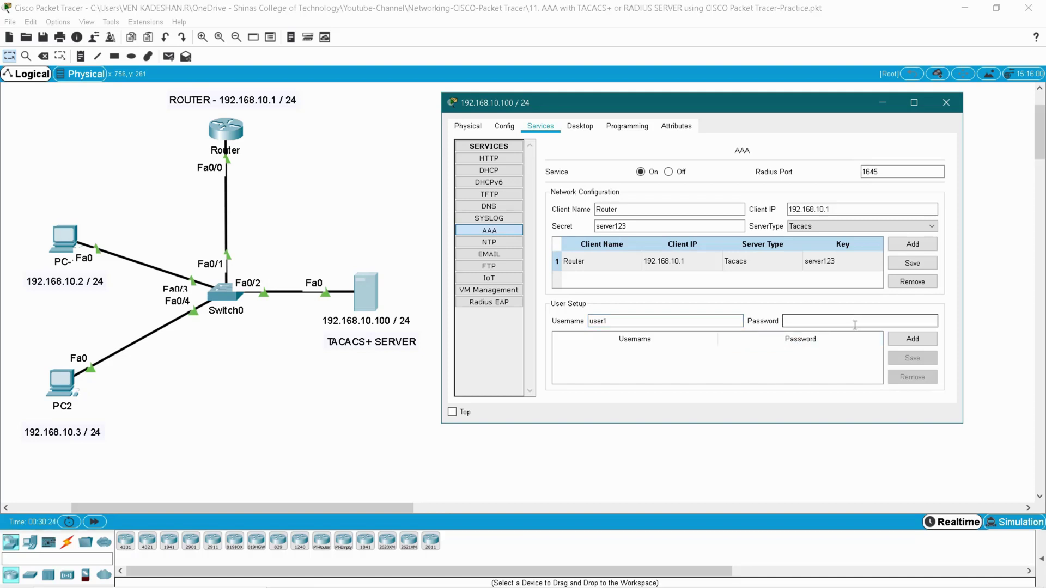
pyautogui.write('user1')
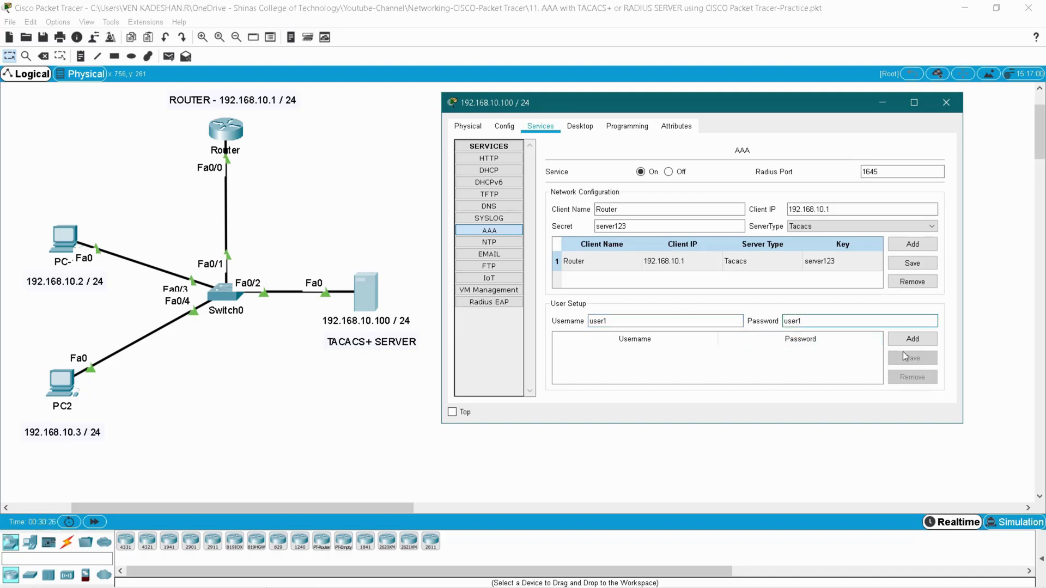
pyautogui.click(912, 339)
# - Add the user2 account with its password, then check both user entries
pyautogui.click(634, 324)
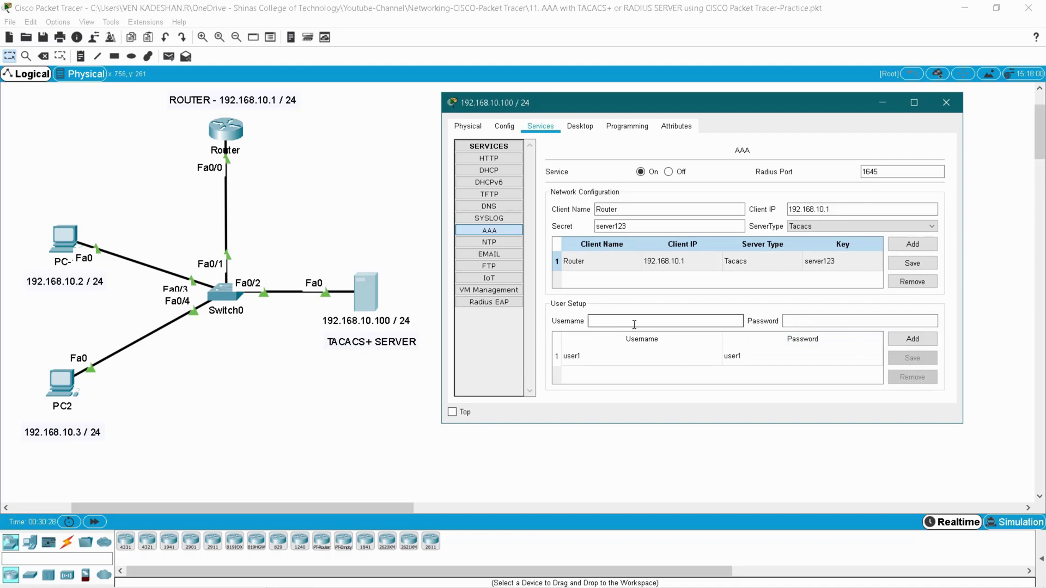
pyautogui.click(809, 321)
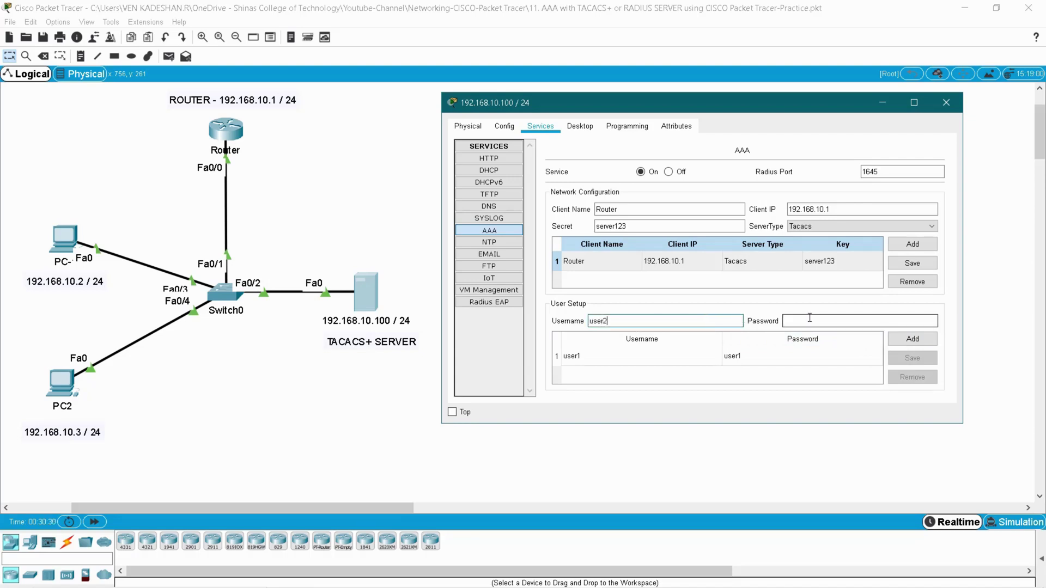
pyautogui.write('user')
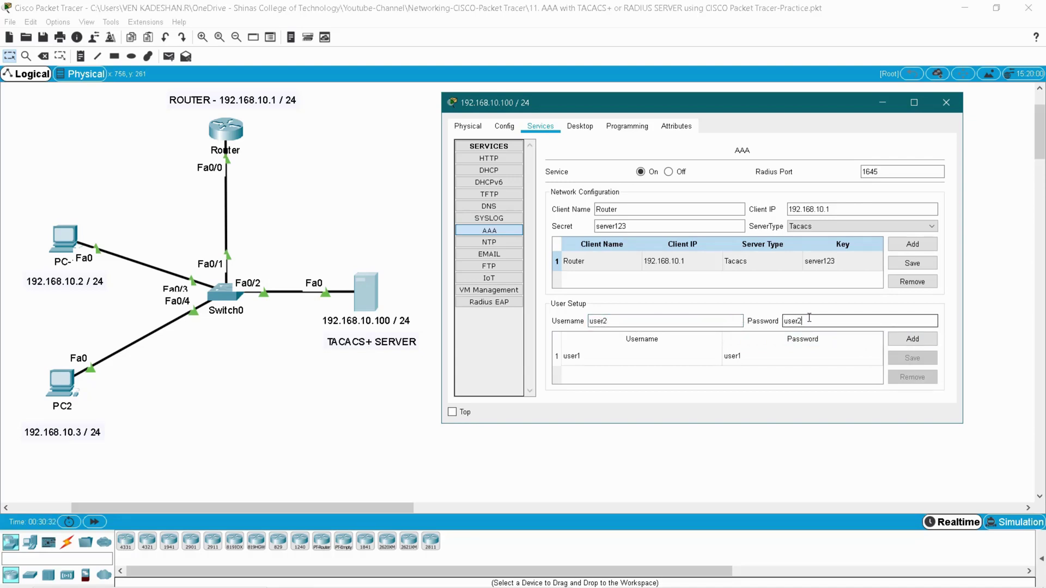
pyautogui.write('2')
pyautogui.click(912, 338)
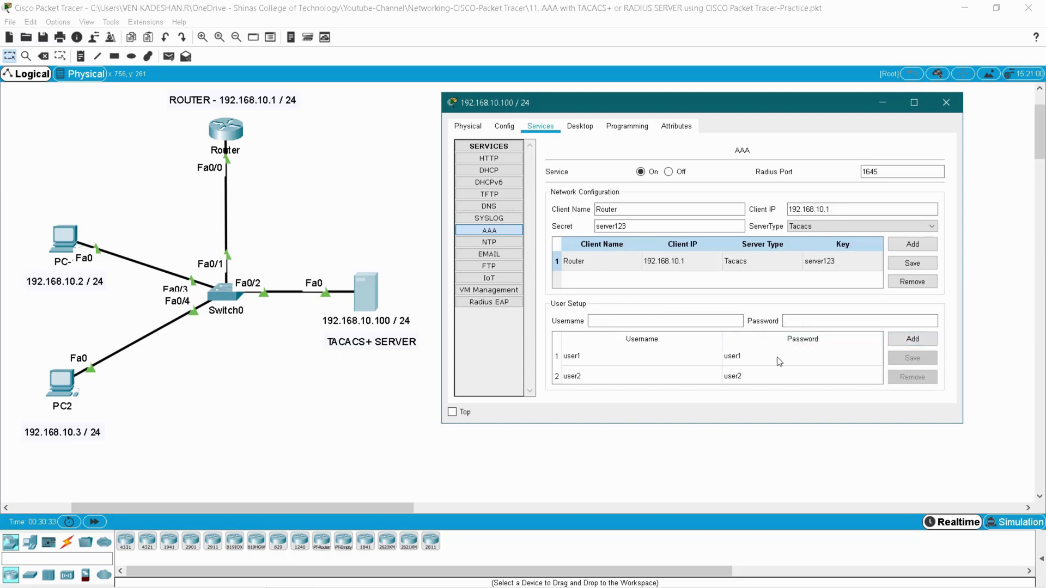
pyautogui.click(739, 360)
pyautogui.click(740, 377)
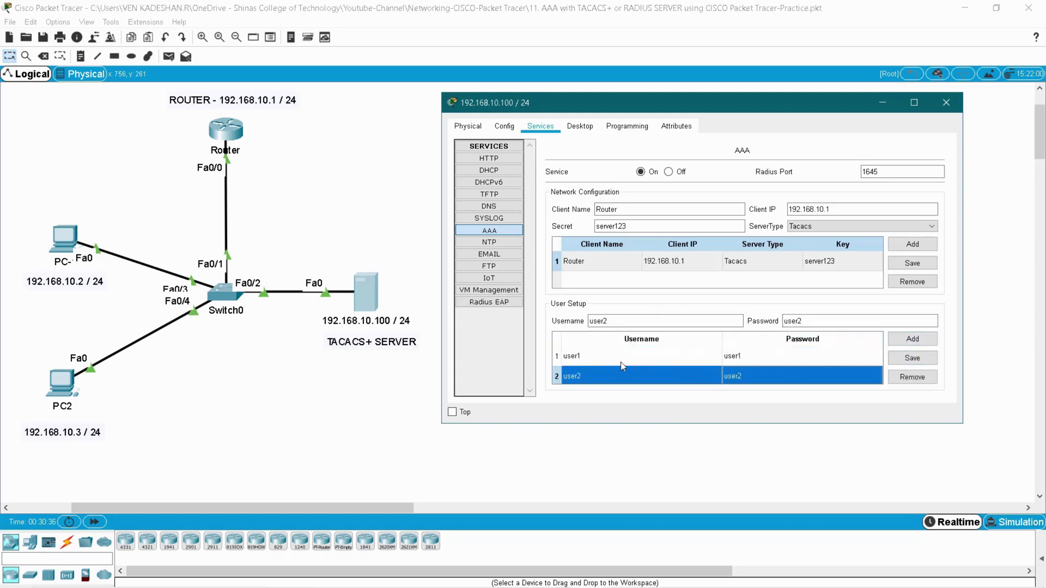
pyautogui.click(606, 356)
pyautogui.click(606, 375)
# - From PC-1's command prompt, telnet to 192.168.10.1 and log in as user1, reaching Router>
pyautogui.click(946, 103)
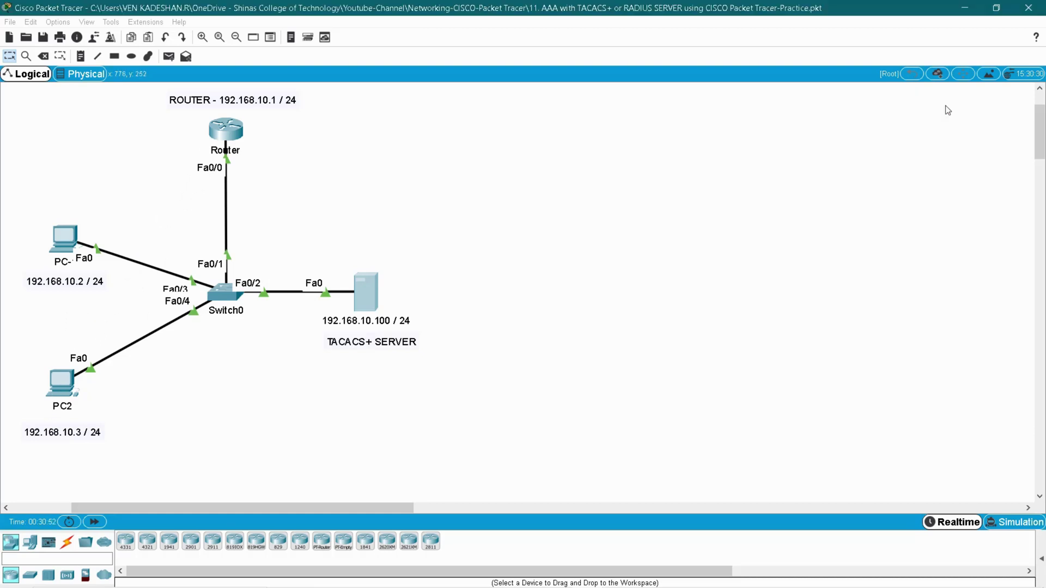
pyautogui.click(65, 238)
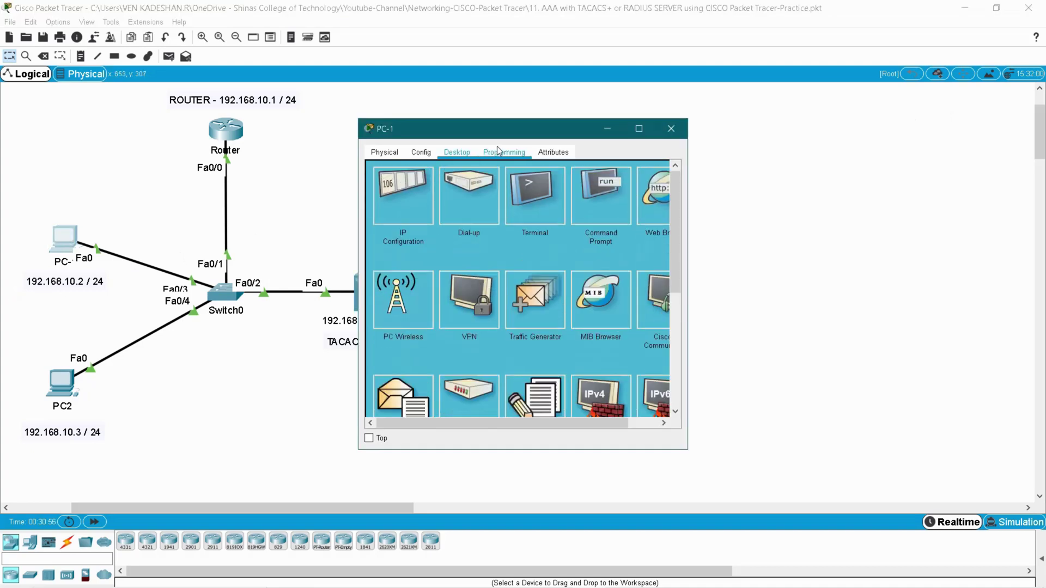
pyautogui.click(812, 188)
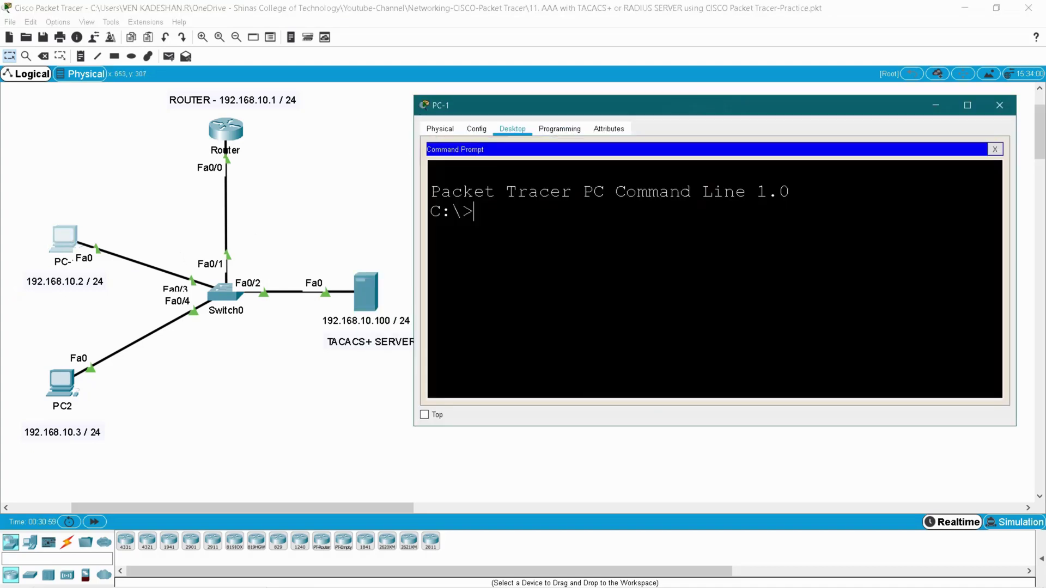
pyautogui.write('telnet 192.')
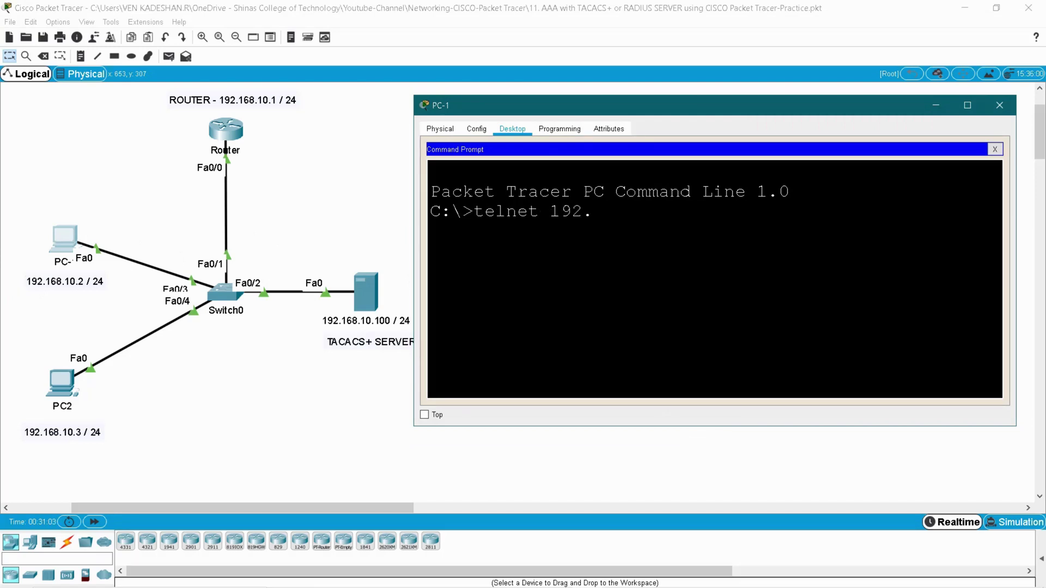
pyautogui.write('168.10.1')
pyautogui.press('Return')
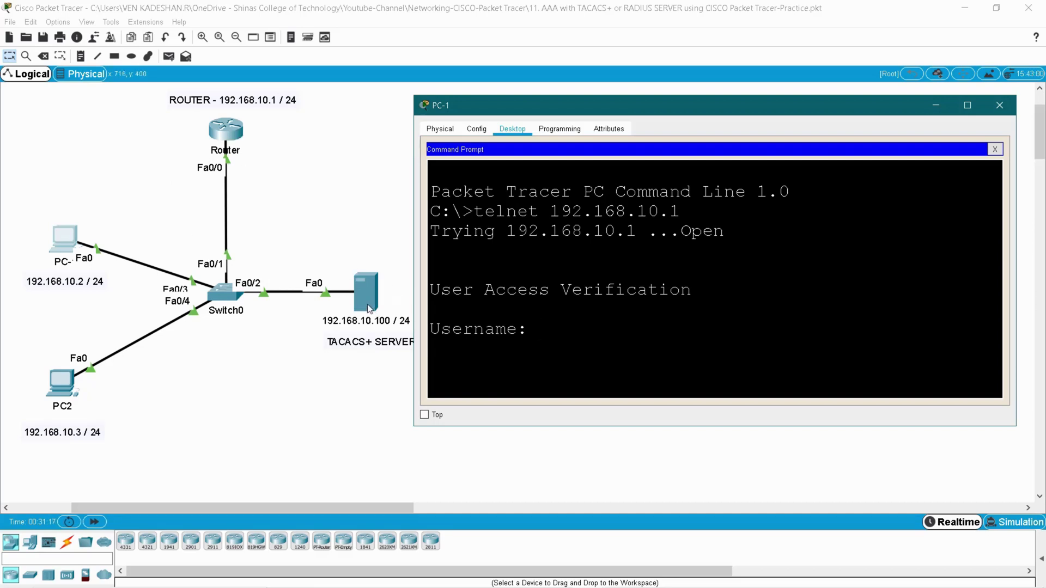
pyautogui.write('user1')
pyautogui.press('Return')
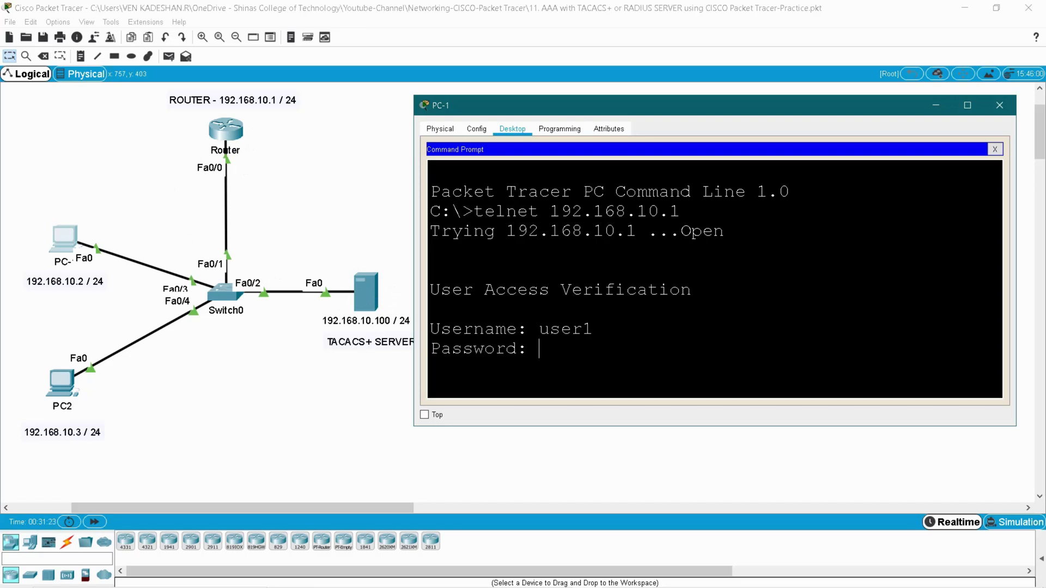
pyautogui.press('Return')
pyautogui.moveTo(451, 368); pyautogui.dragTo(496, 368)
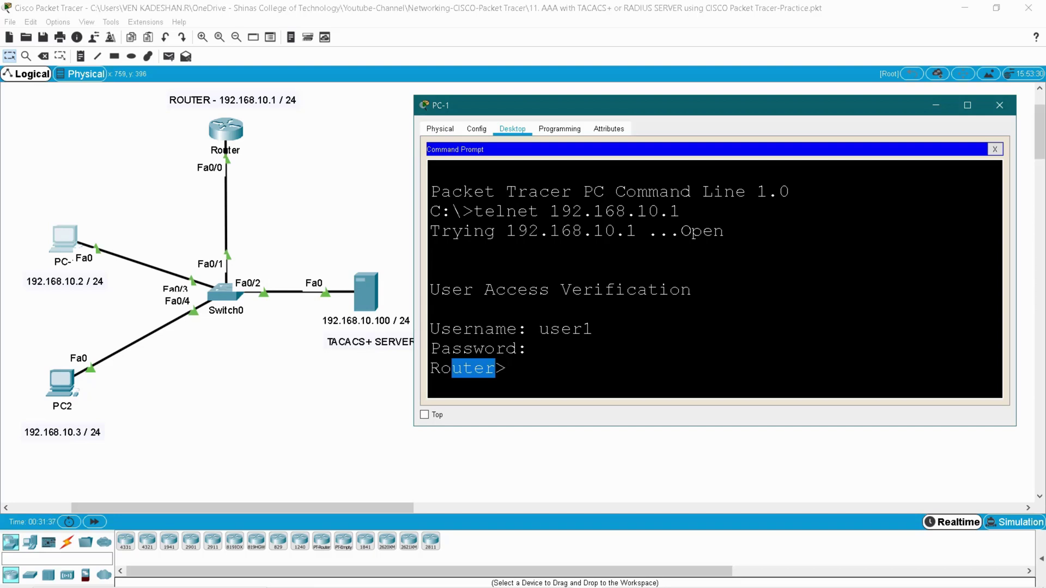
pyautogui.click(495, 369)
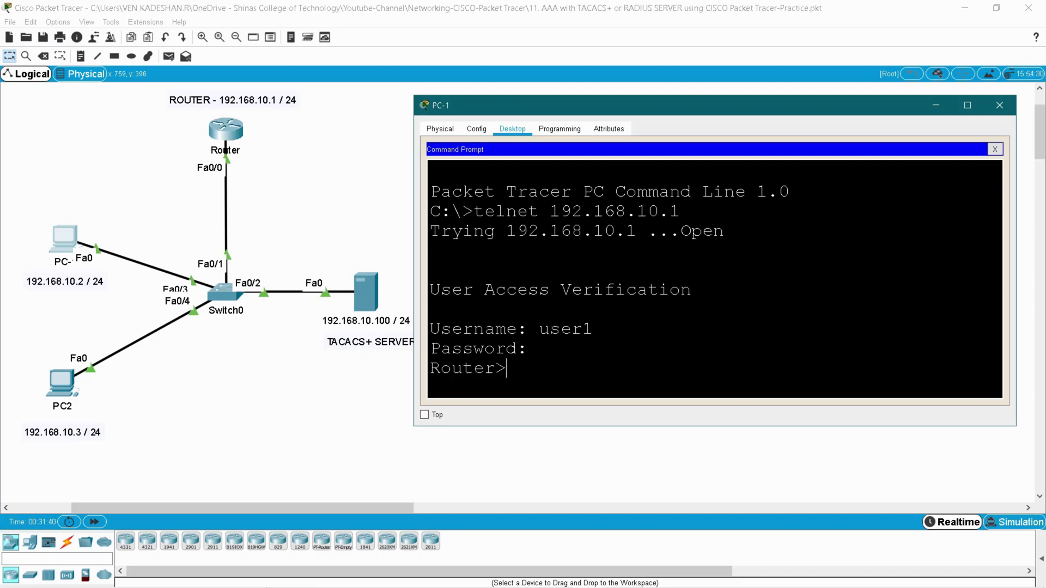
# - End the user1 session and re-telnet to 192.168.10.1, logging in as user2
pyautogui.write('exit')
pyautogui.press('Return')
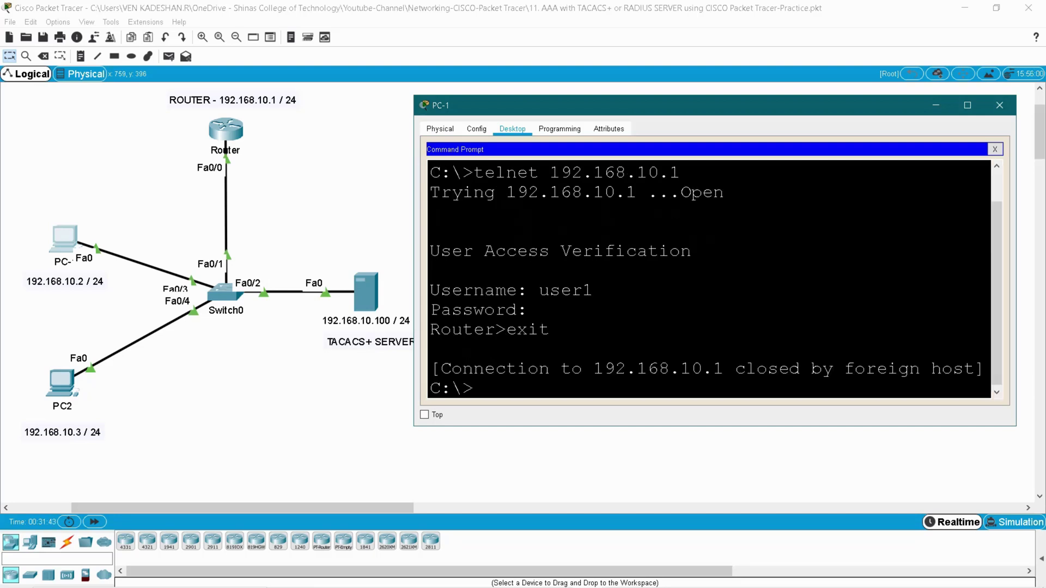
pyautogui.press('Up')
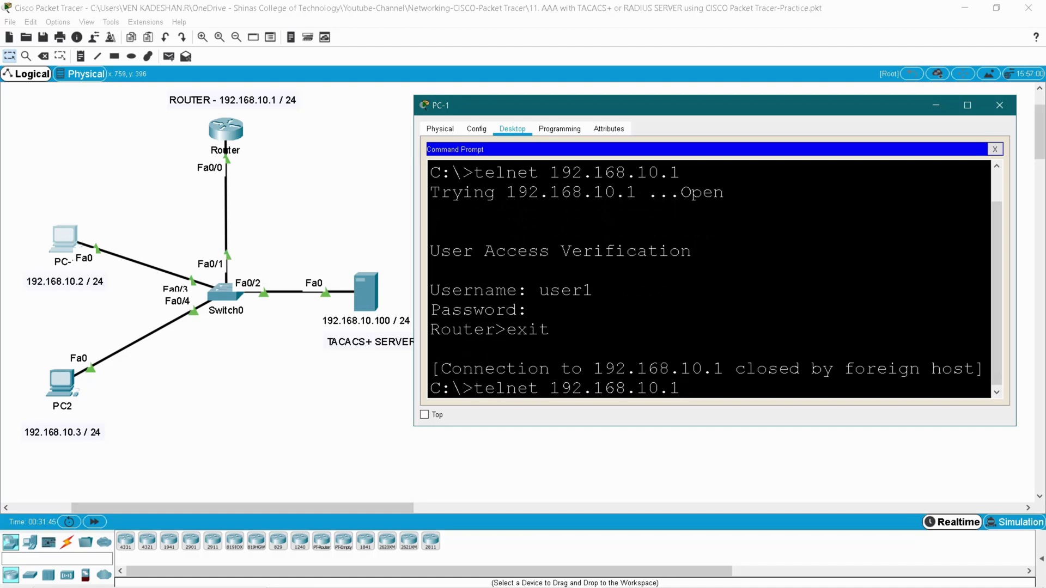
pyautogui.press('Return')
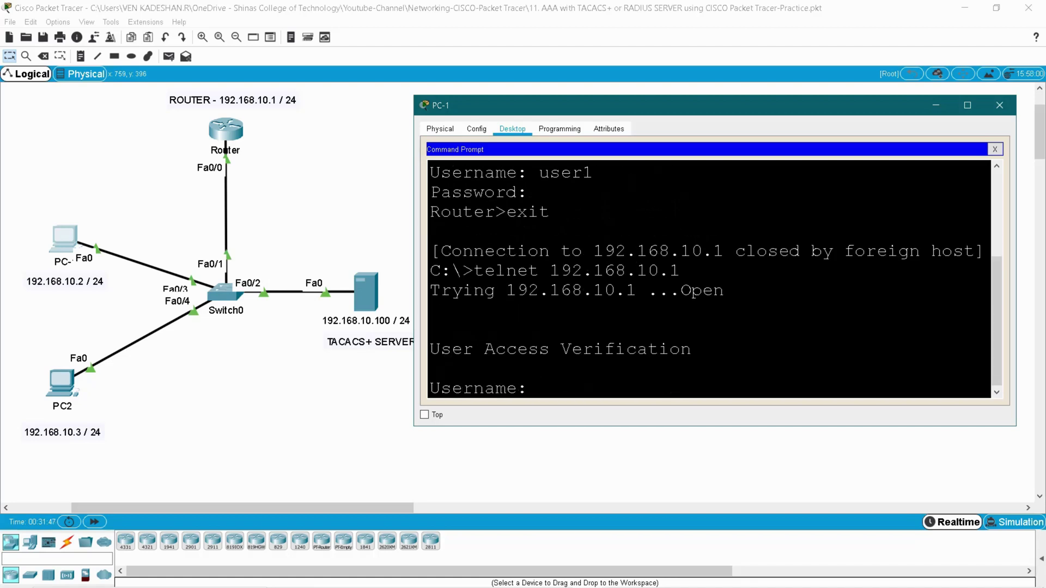
pyautogui.write('user')
pyautogui.write('2')
pyautogui.press('Return')
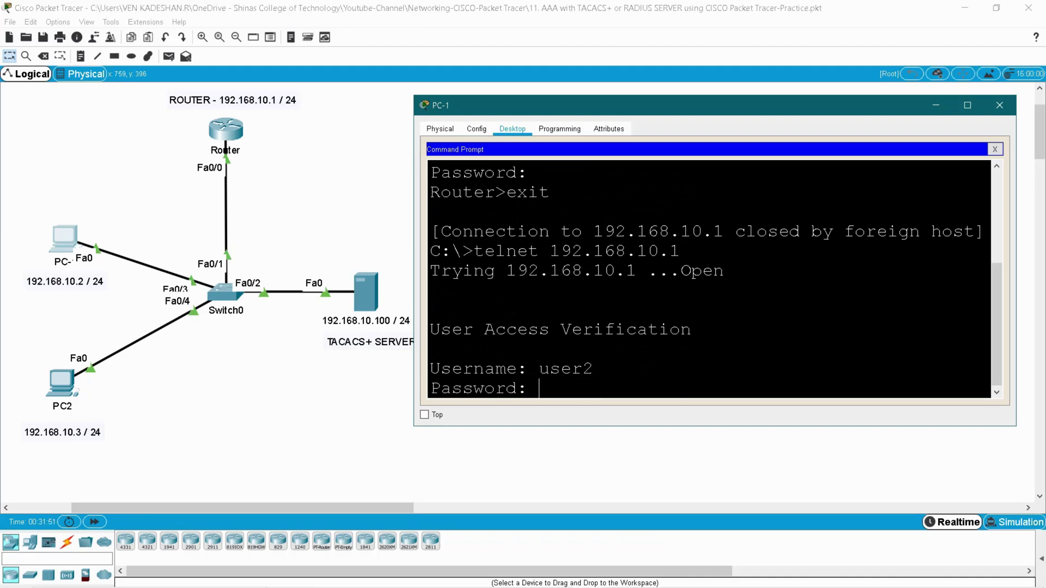
pyautogui.press('Return')
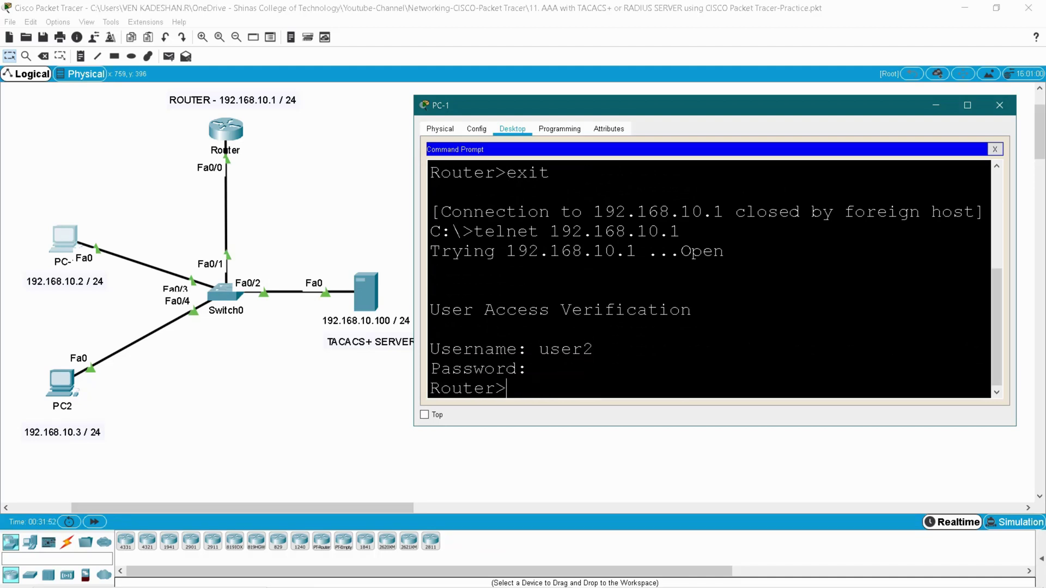
# - Confirm user2 reached the Router> prompt, then exit the telnet session
pyautogui.doubleClick(562, 351)
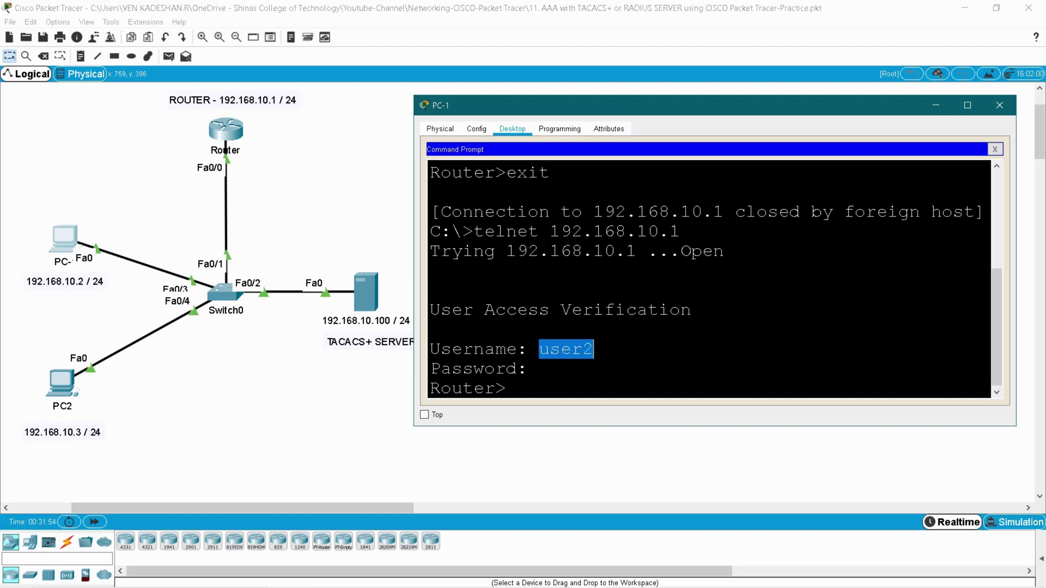
pyautogui.moveTo(506, 388); pyautogui.dragTo(430, 388)
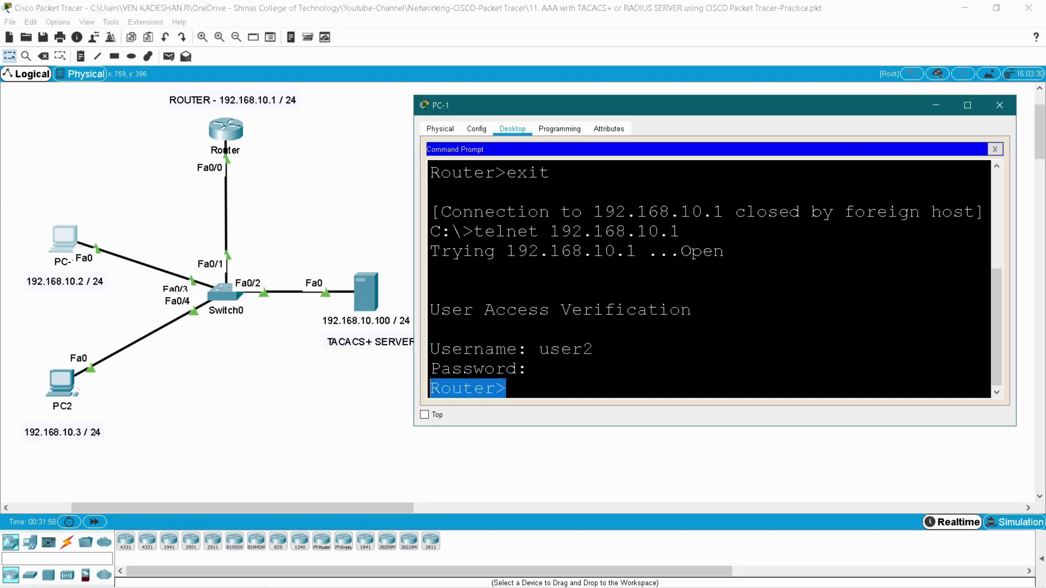
pyautogui.write('exit')
pyautogui.press('Return')
# - Close PC-1 and bring up the router's CLI in an enlarged window
pyautogui.click(999, 105)
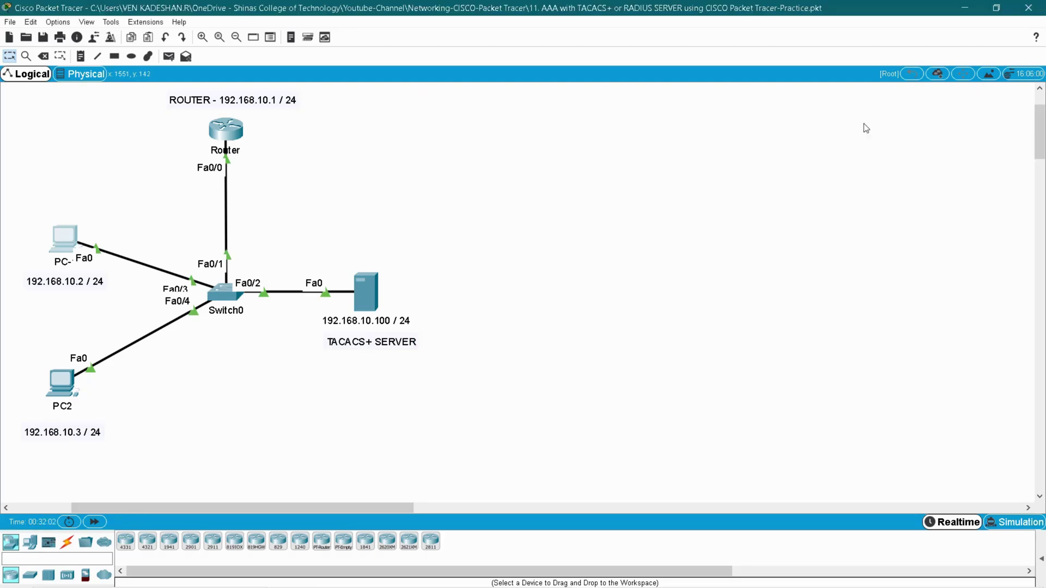
pyautogui.click(217, 131)
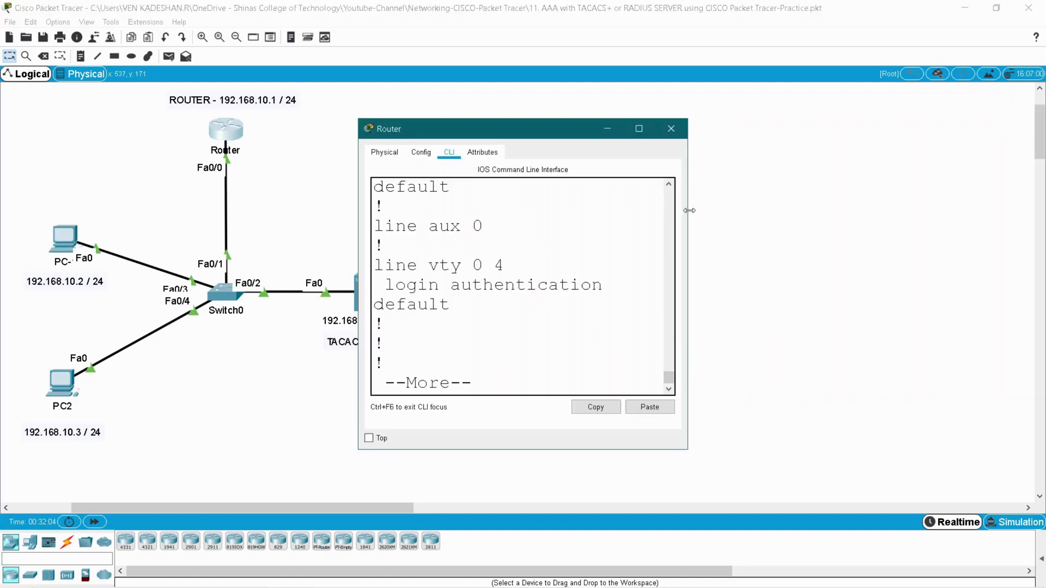
pyautogui.moveTo(689, 211); pyautogui.dragTo(946, 207)
pyautogui.moveTo(696, 133); pyautogui.dragTo(720, 100)
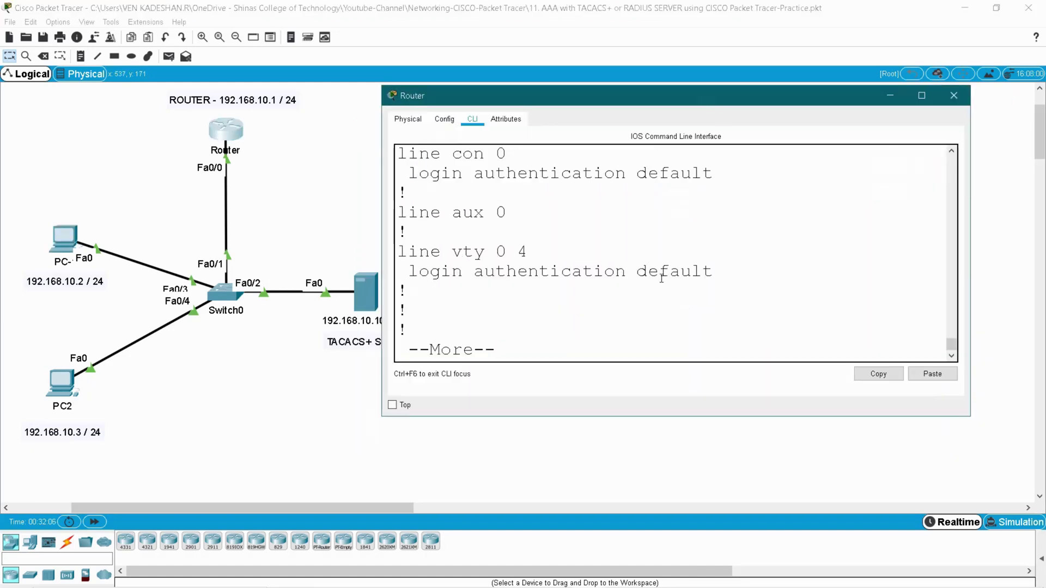
pyautogui.click(648, 303)
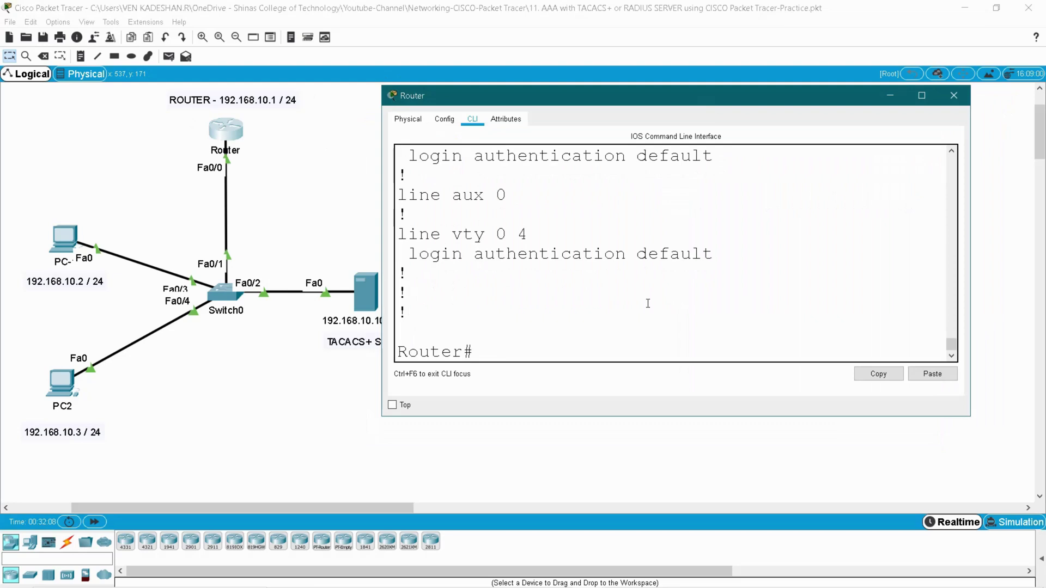
# - In global configuration mode, create a local username with its password
pyautogui.press('Return')
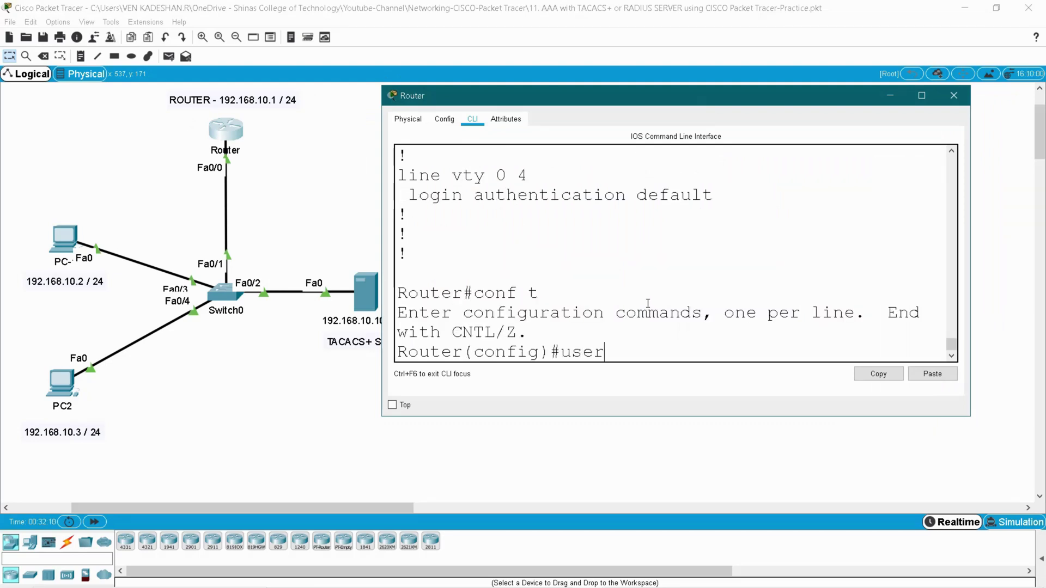
pyautogui.press('Tab')
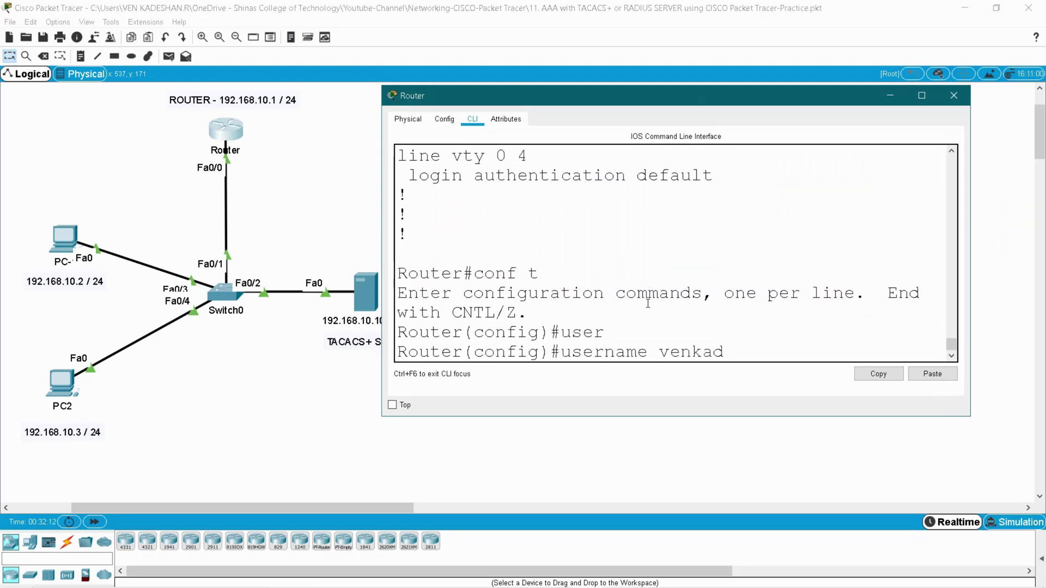
pyautogui.press('Tab')
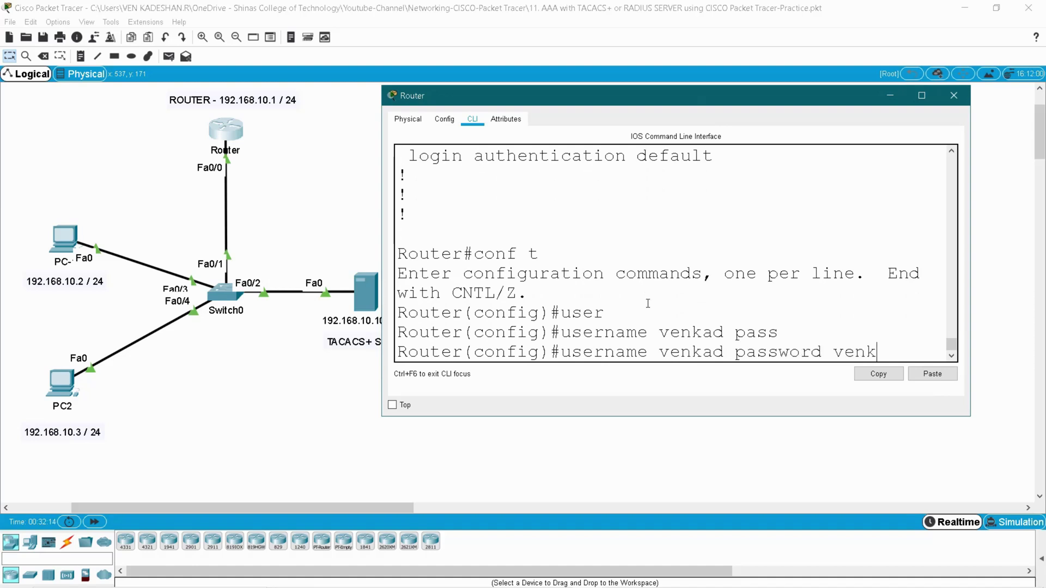
pyautogui.press('Return')
# - Leave configuration mode, save the running configuration with wr, and close the router
pyautogui.write('end')
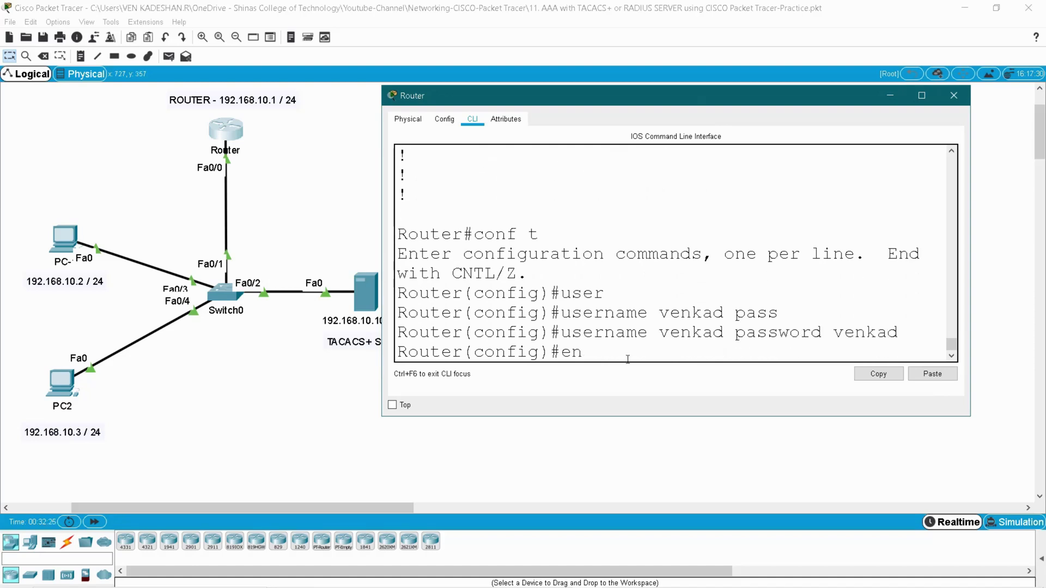
pyautogui.press('Return')
pyautogui.press('Return')
pyautogui.write('wr')
pyautogui.press('Return')
pyautogui.press('Return')
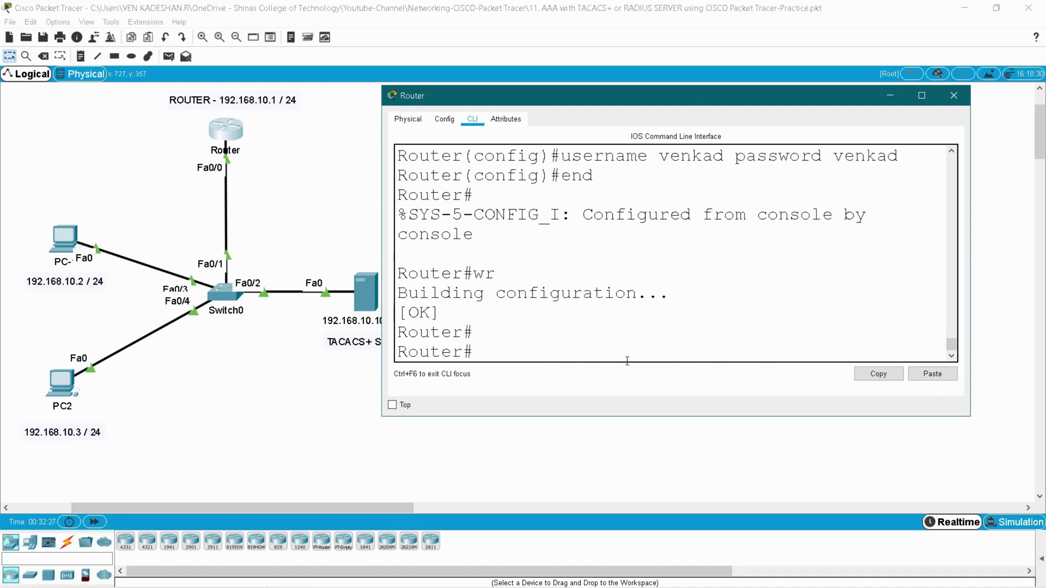
pyautogui.click(954, 95)
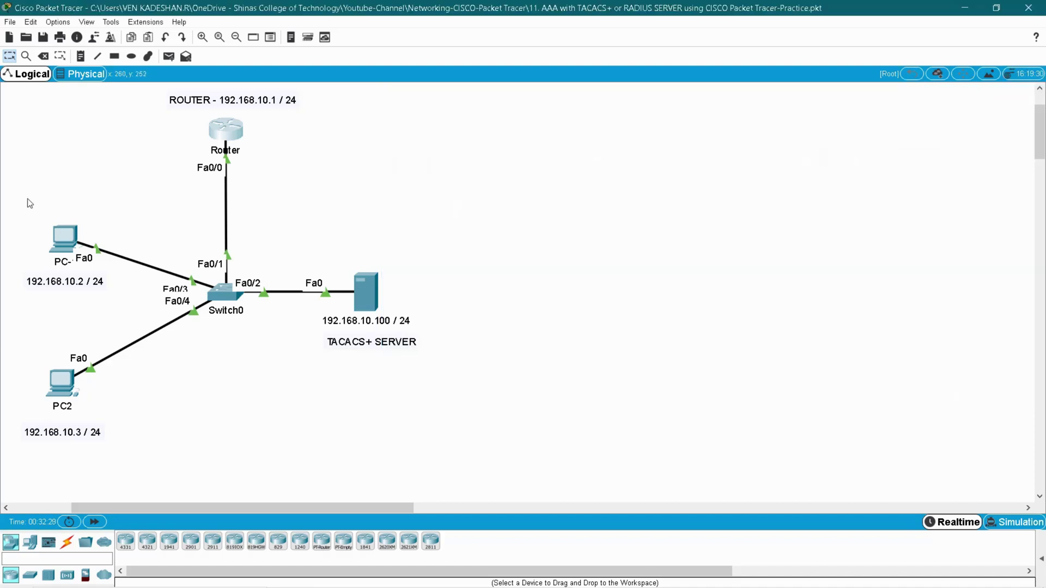
# - Bring up PC-1's command prompt in a widened window
pyautogui.click(61, 237)
pyautogui.click(600, 195)
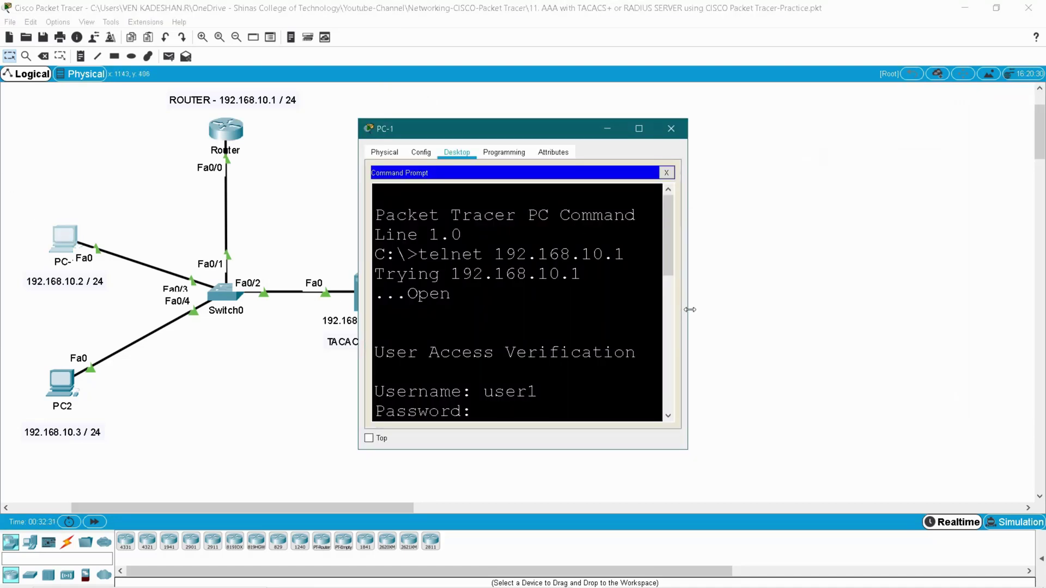
pyautogui.moveTo(688, 309); pyautogui.dragTo(1017, 305)
# - Telnet to 192.168.10.1 with the local username and see 'Login invalid'
pyautogui.press('Up')
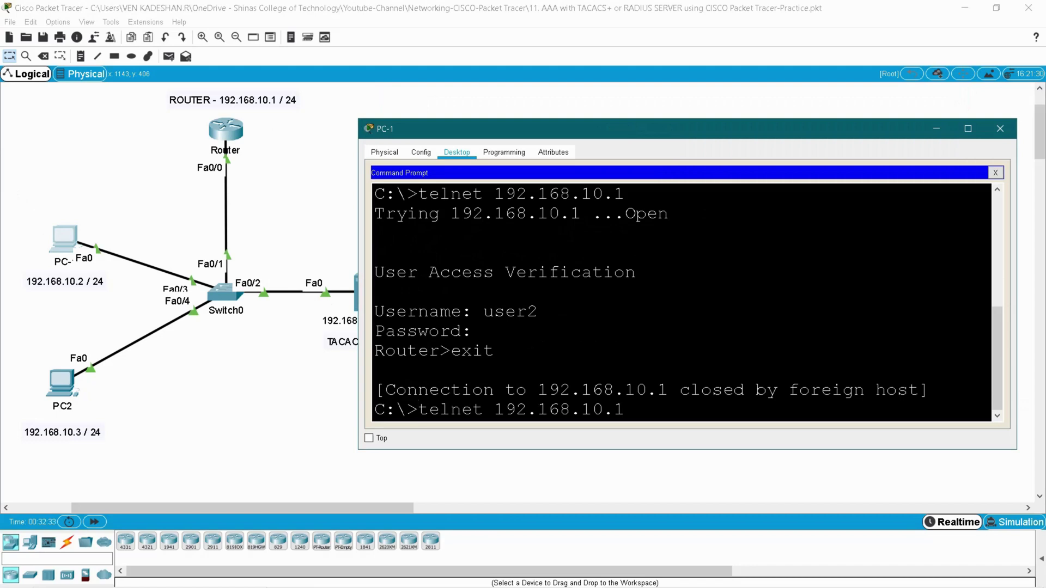
pyautogui.press('Return')
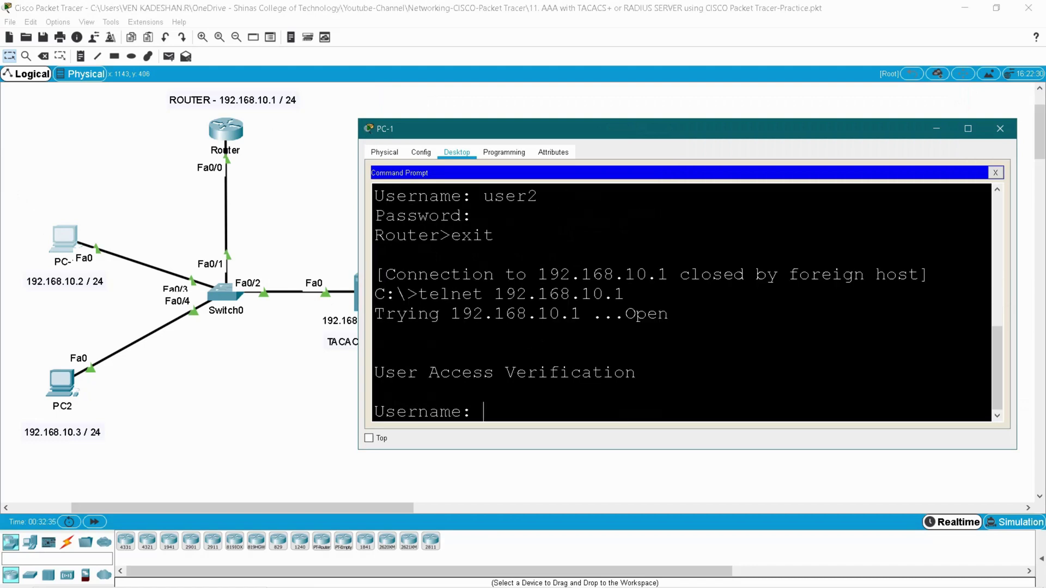
pyautogui.write('venkad')
pyautogui.press('Return')
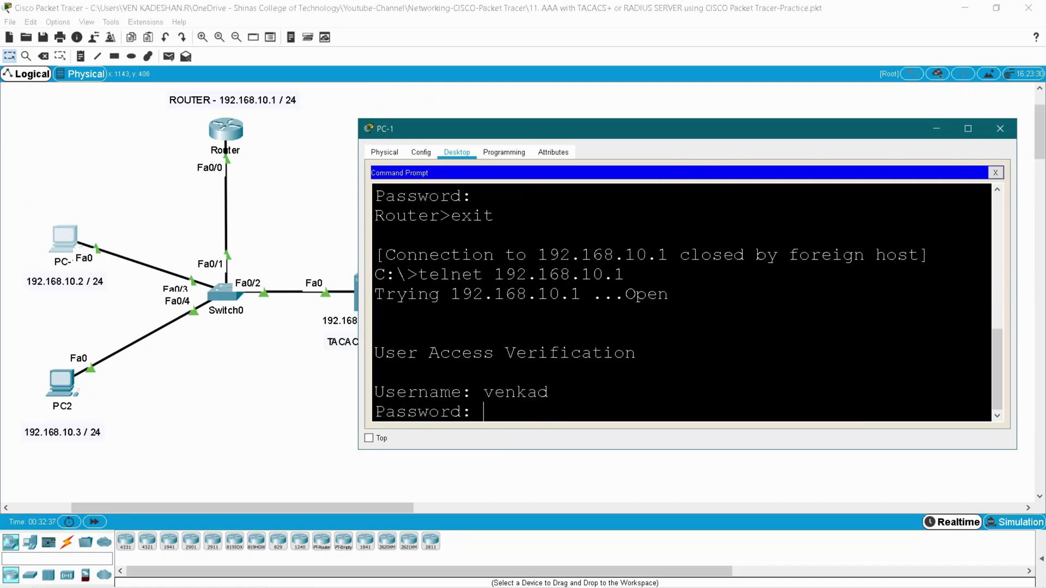
pyautogui.press('Return')
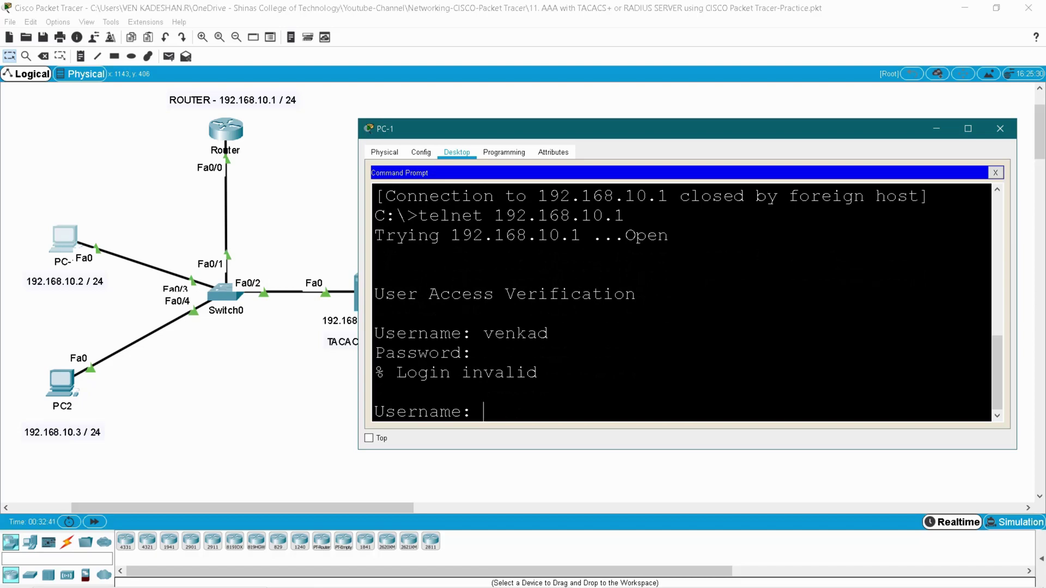
pyautogui.moveTo(396, 373); pyautogui.dragTo(452, 372)
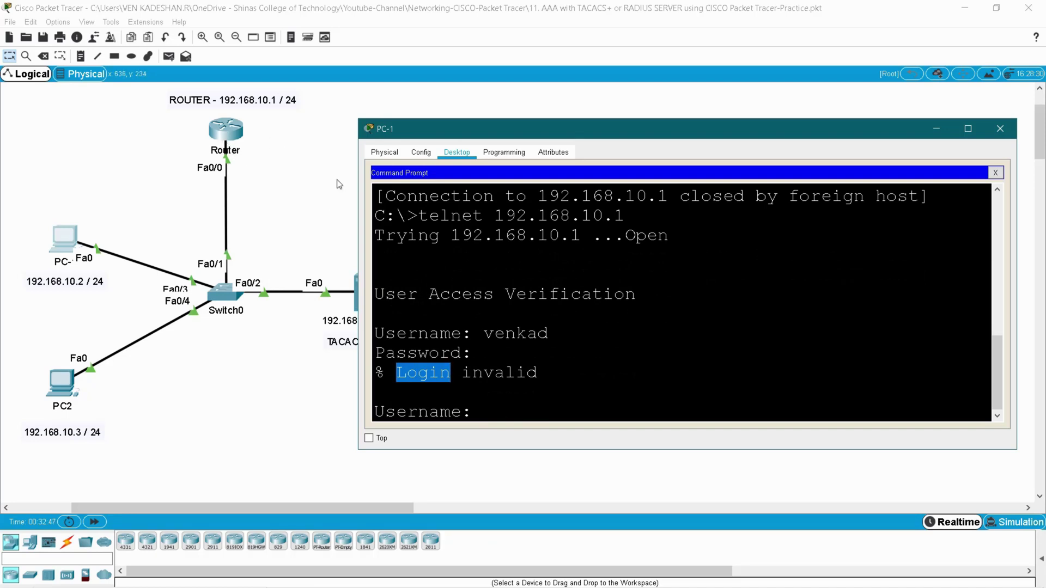
pyautogui.moveTo(402, 135); pyautogui.dragTo(422, 133)
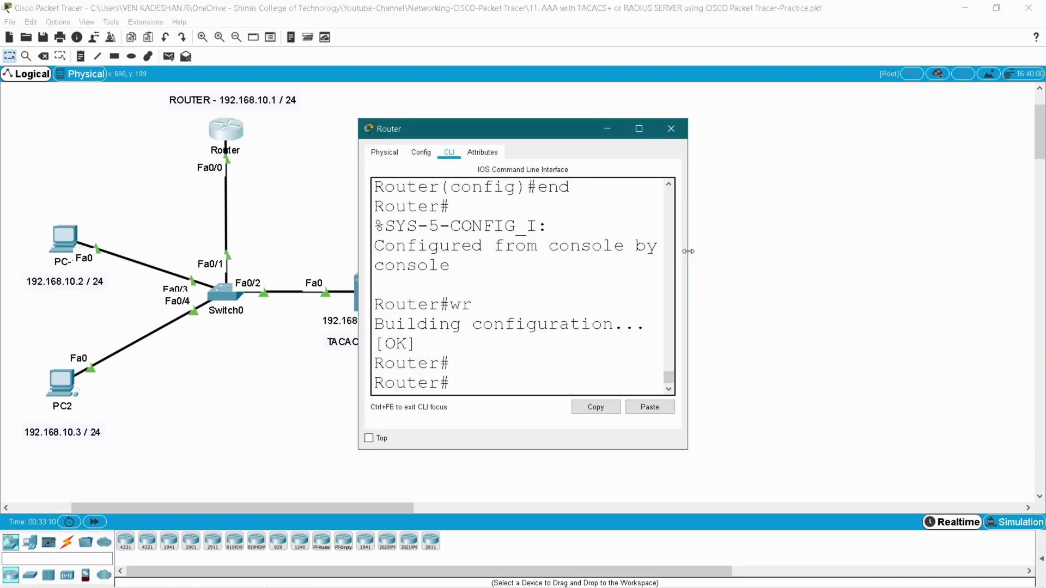
# - On the router console, log out, log in as user1, then exit
pyautogui.moveTo(688, 251); pyautogui.dragTo(878, 251)
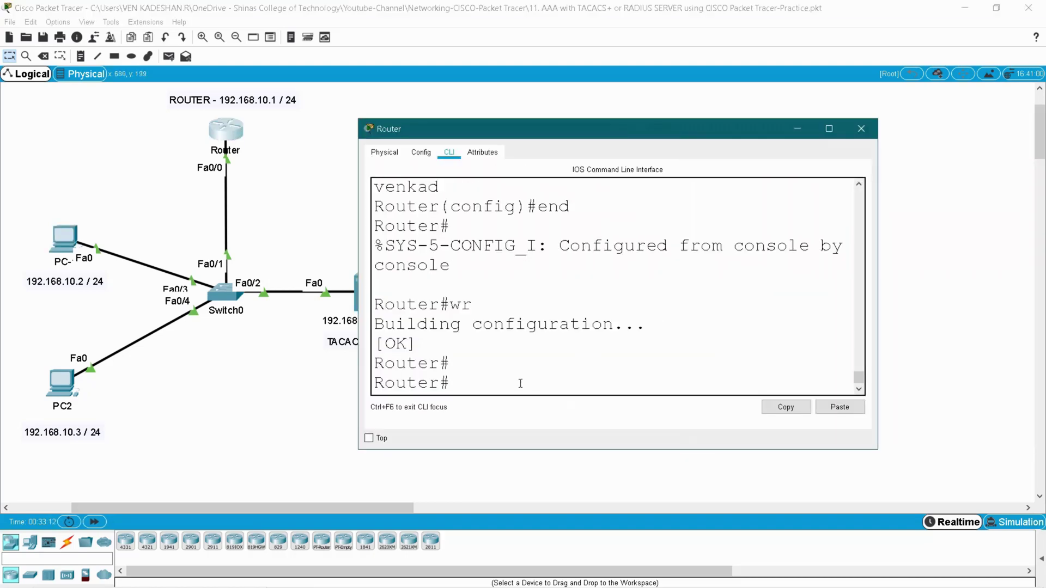
pyautogui.write('exit')
pyautogui.press('Return')
pyautogui.press('Return')
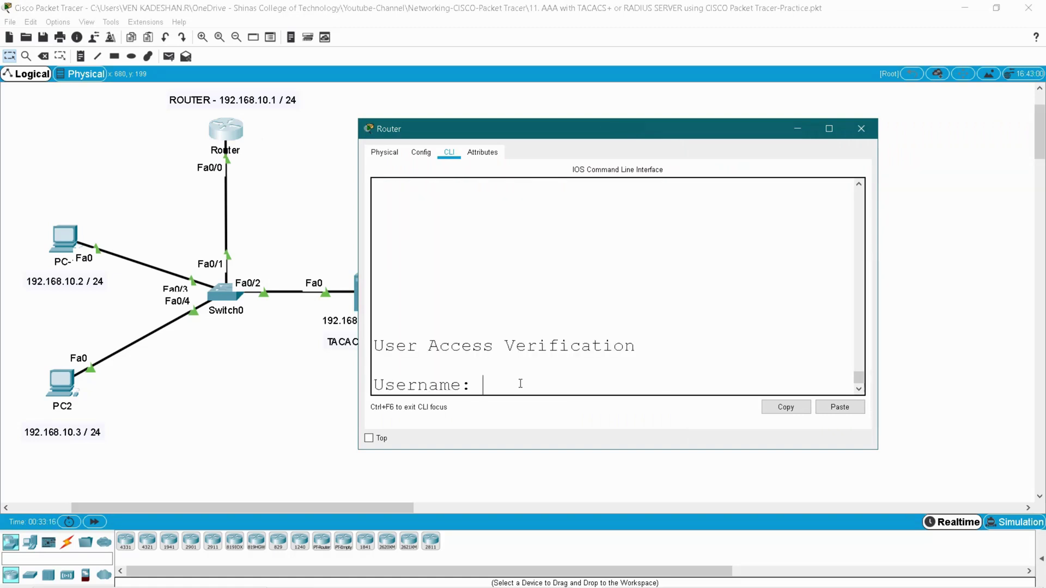
pyautogui.write('user1')
pyautogui.press('Return')
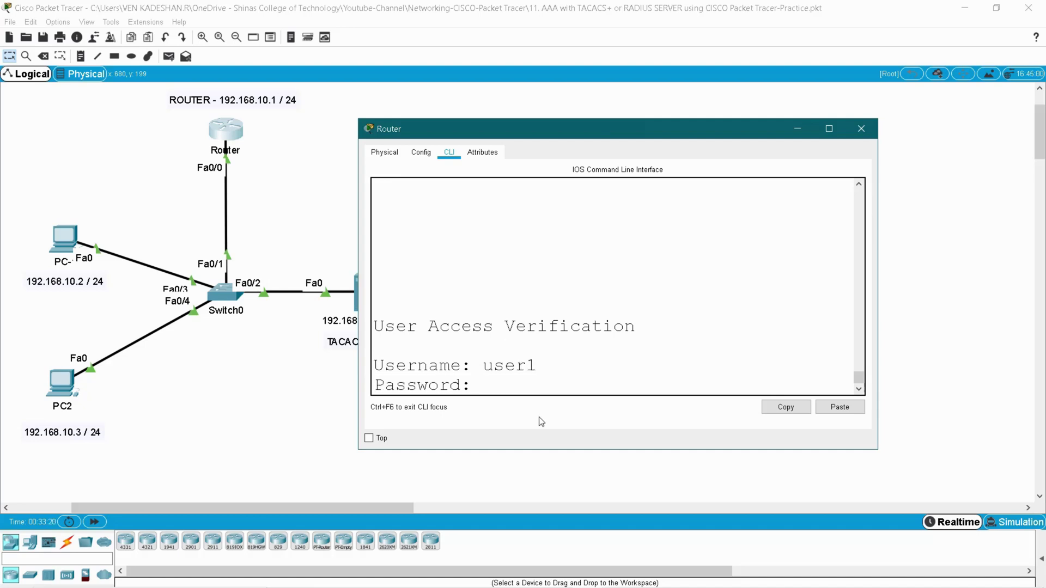
pyautogui.press('Return')
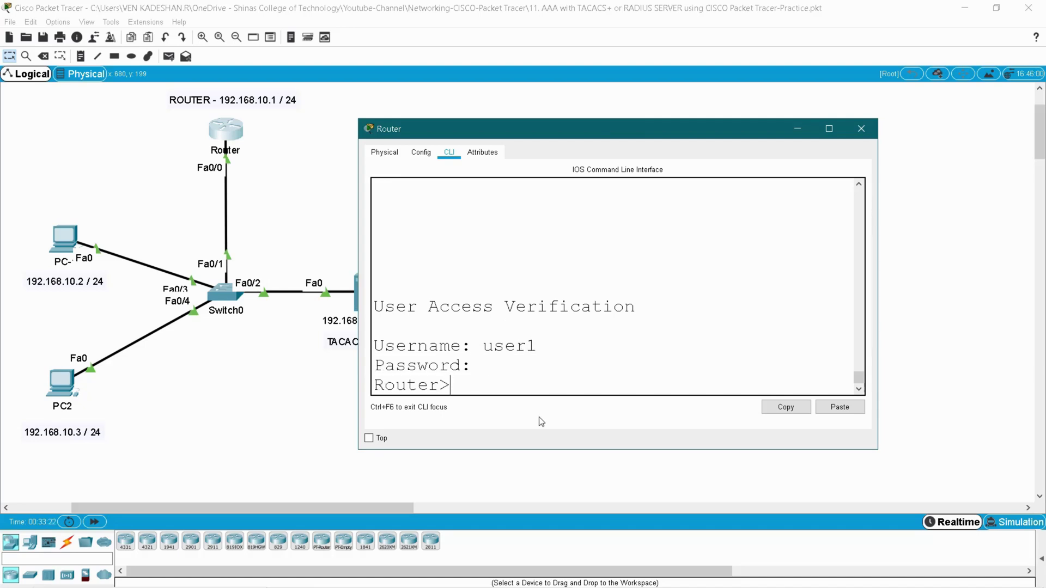
pyautogui.write('exit')
pyautogui.press('Return')
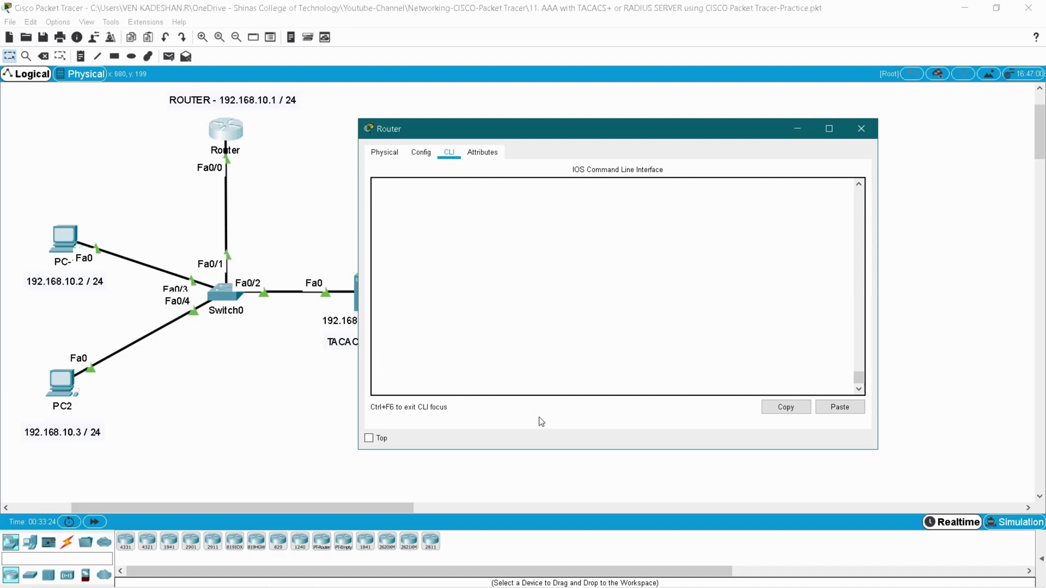
# - Log in to the router console as user2, then exit
pyautogui.write('user2')
pyautogui.press('Return')
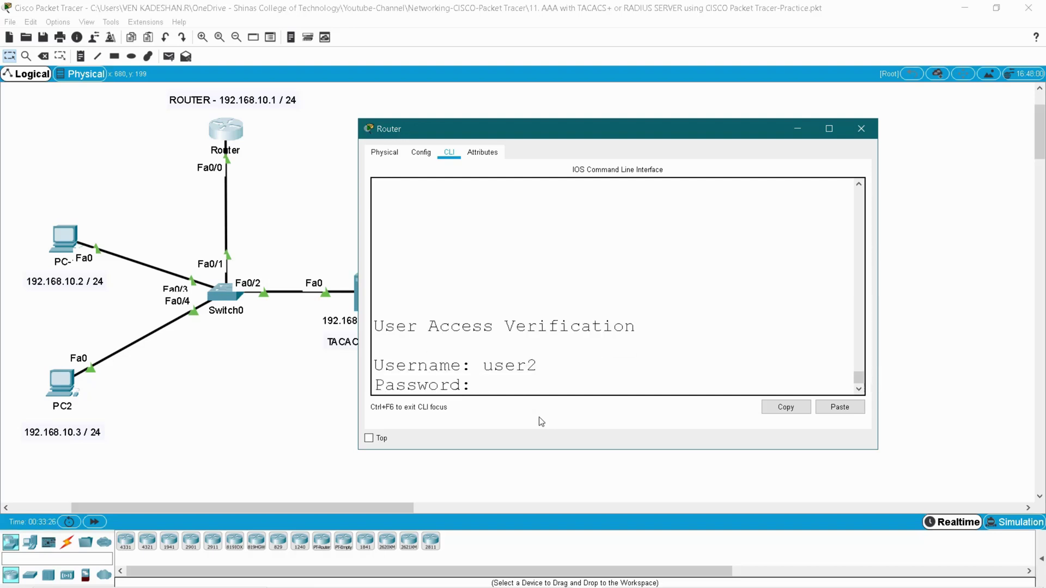
pyautogui.press('Return')
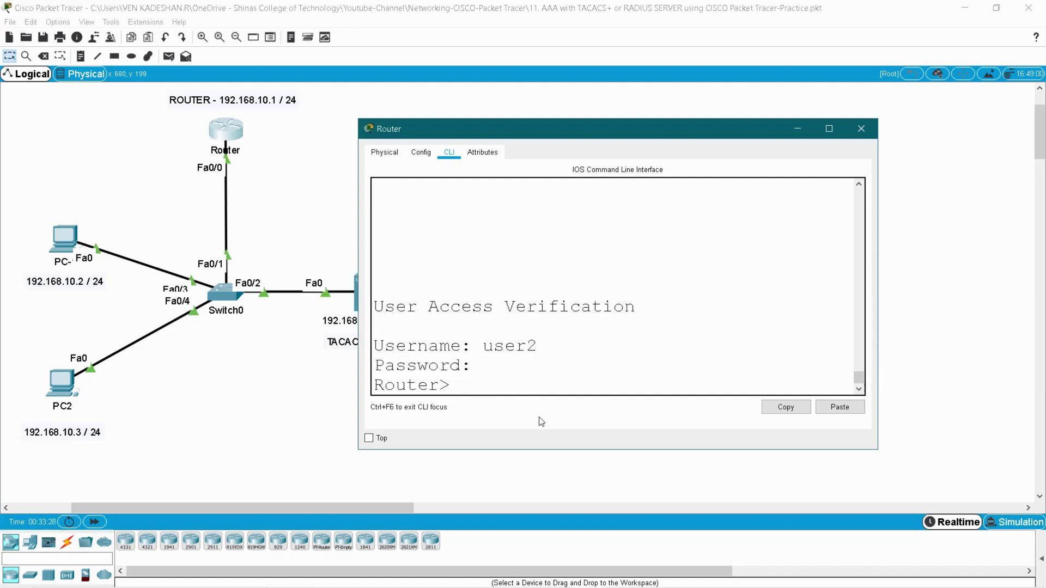
pyautogui.write('exit')
pyautogui.press('Return')
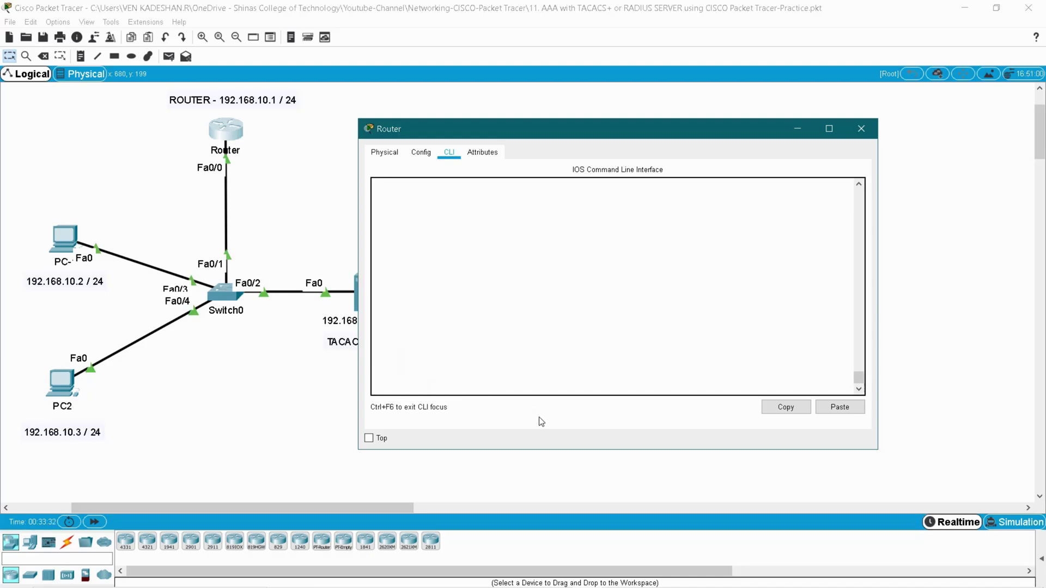
# - Try the local username at the console, see it rejected, and close the router
pyautogui.press('Return')
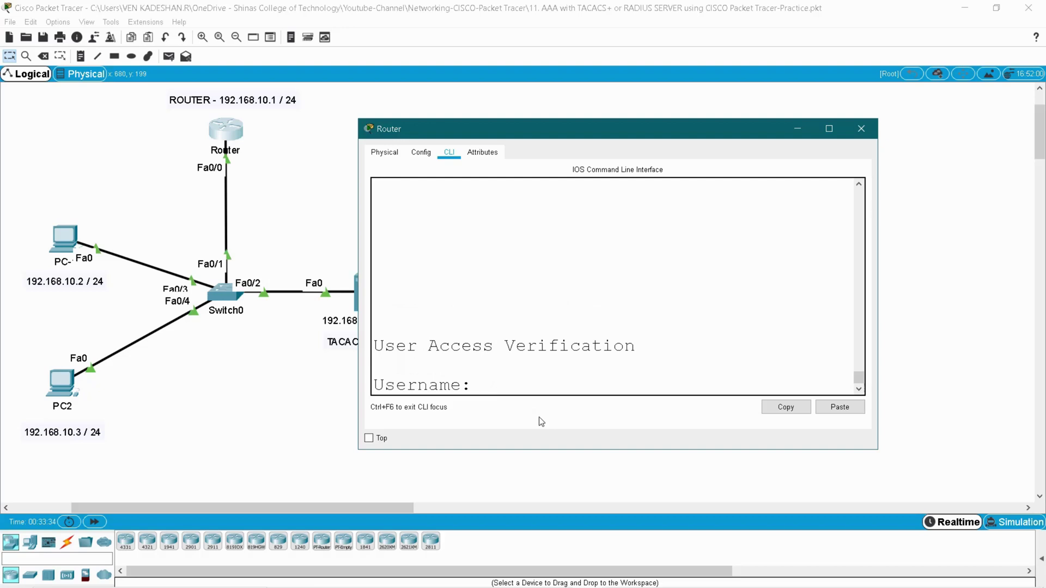
pyautogui.write('venkad')
pyautogui.press('Return')
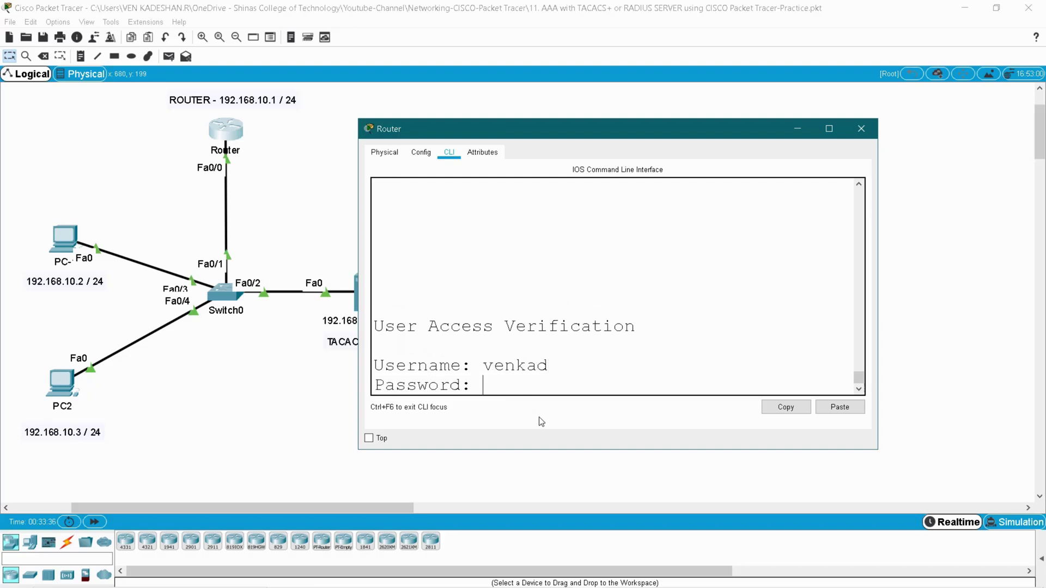
pyautogui.press('Return')
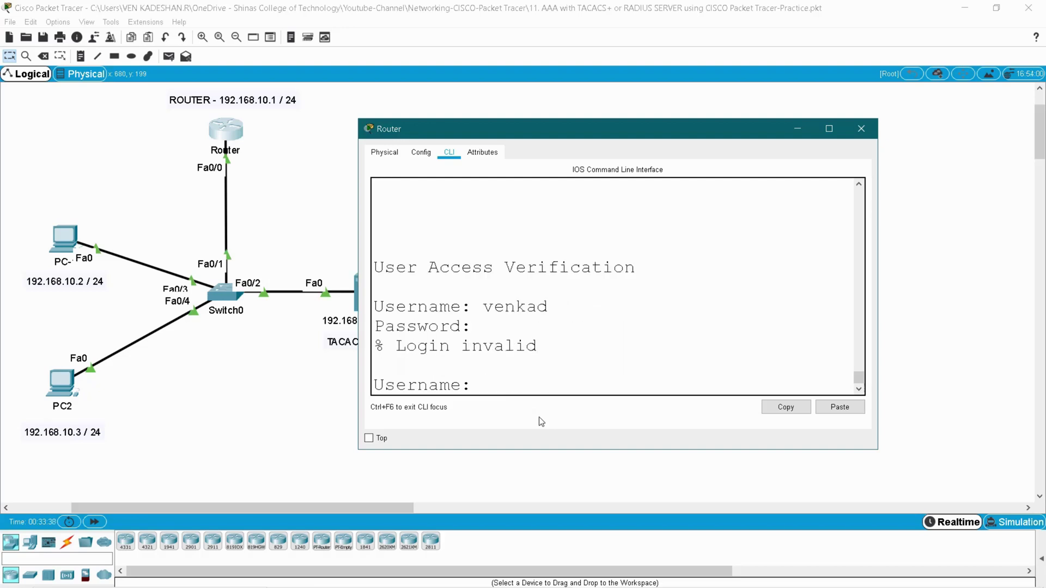
pyautogui.doubleClick(515, 307)
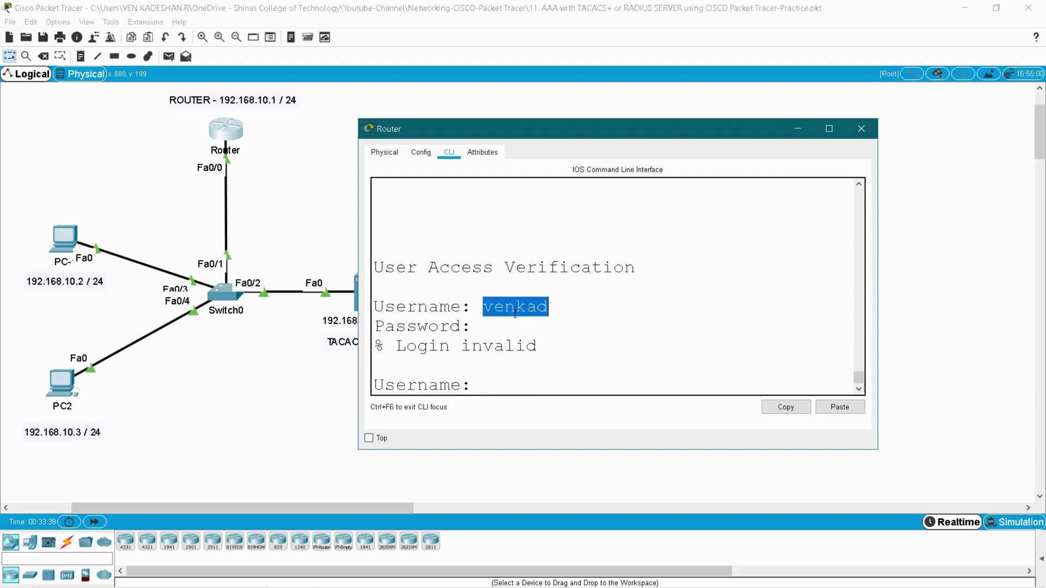
pyautogui.click(483, 327)
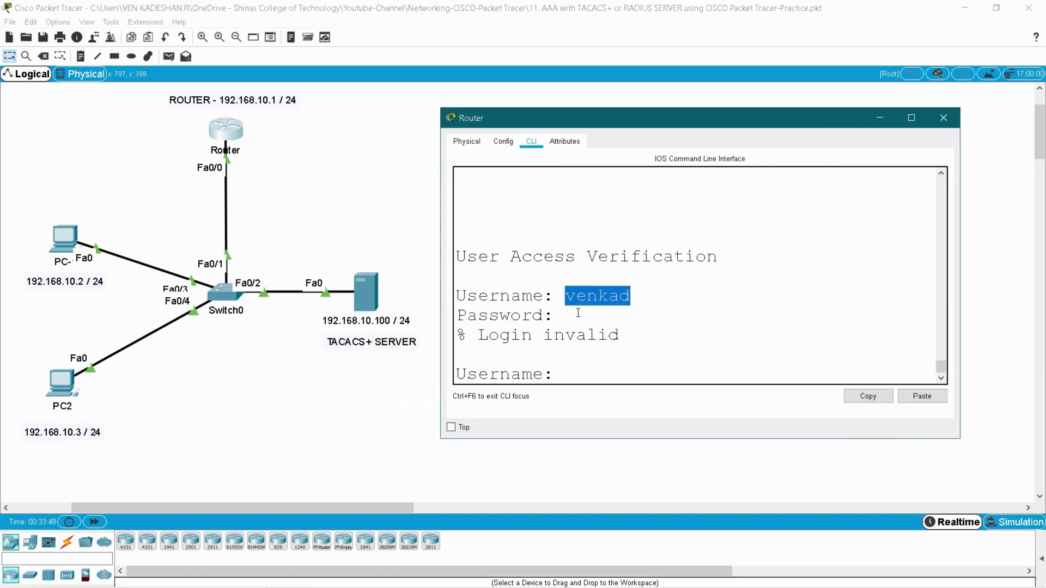
pyautogui.click(943, 118)
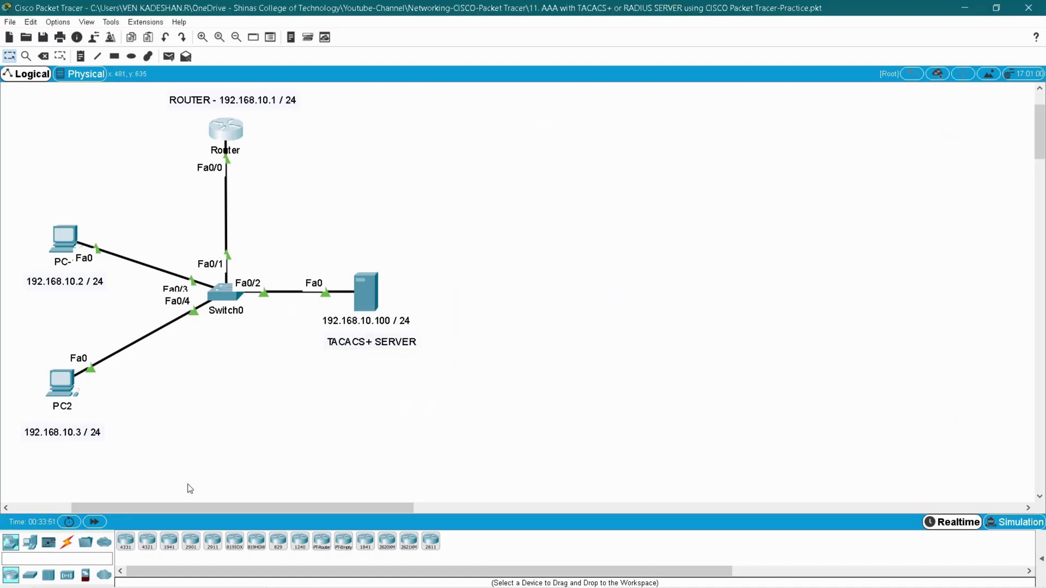
# - Delete the cable between Switch0 and the TACACS+ server
pyautogui.click(43, 56)
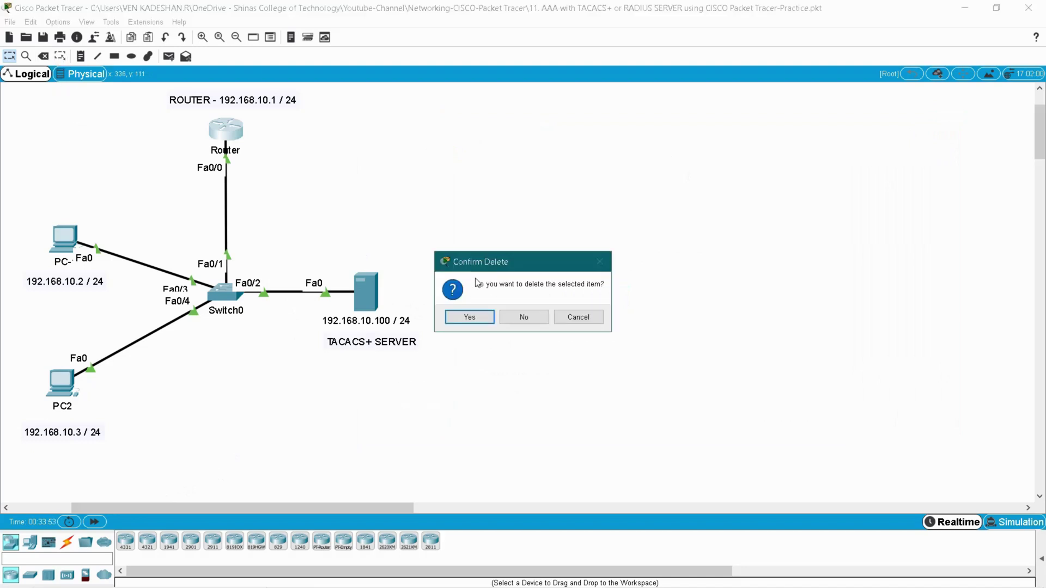
pyautogui.click(524, 317)
pyautogui.click(305, 291)
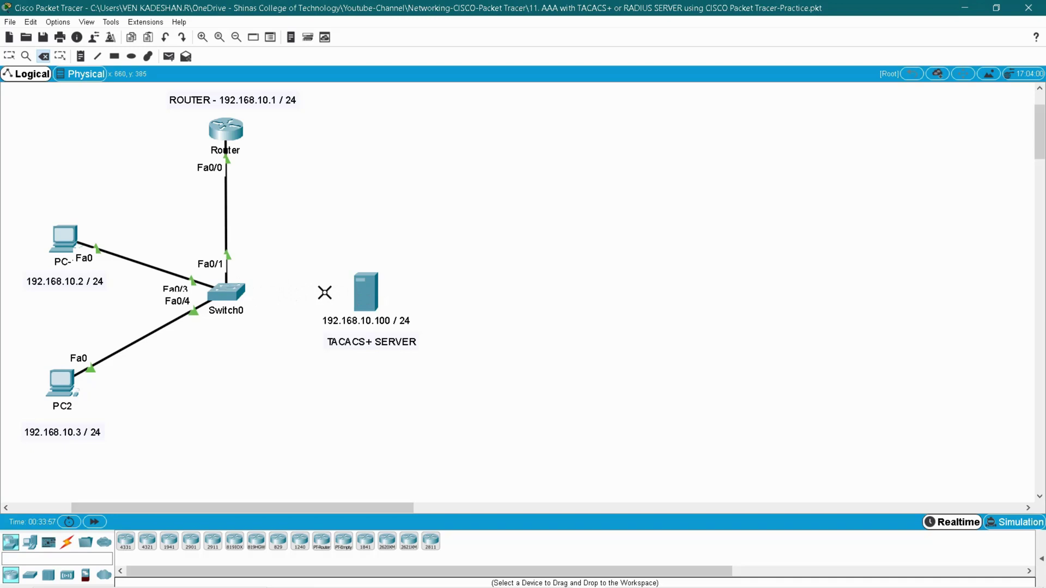
pyautogui.press('Escape')
# - From PC2's command prompt, telnet to the router at 192.168.10.1
pyautogui.click(58, 384)
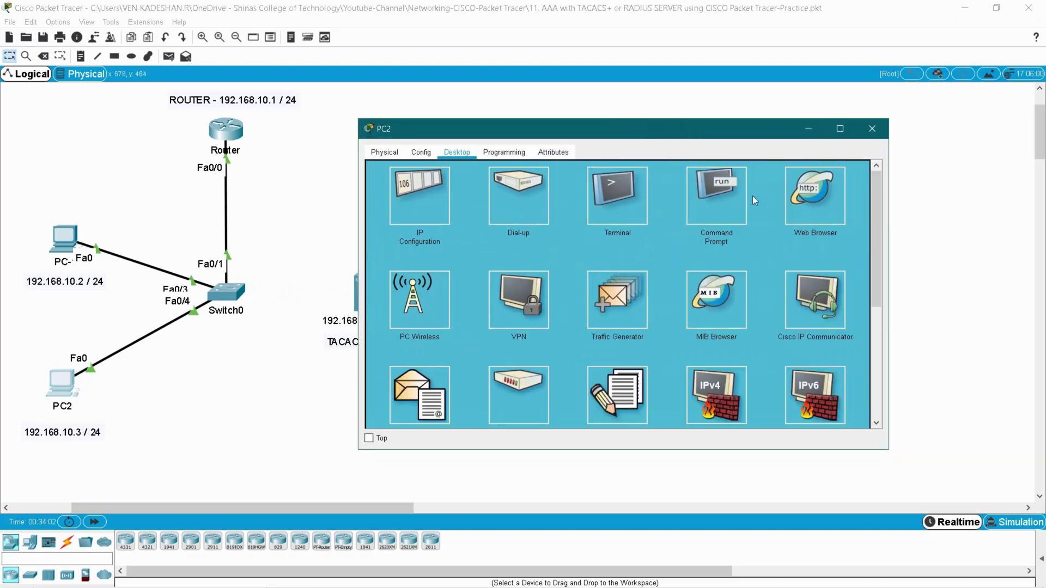
pyautogui.click(708, 190)
pyautogui.write('telent')
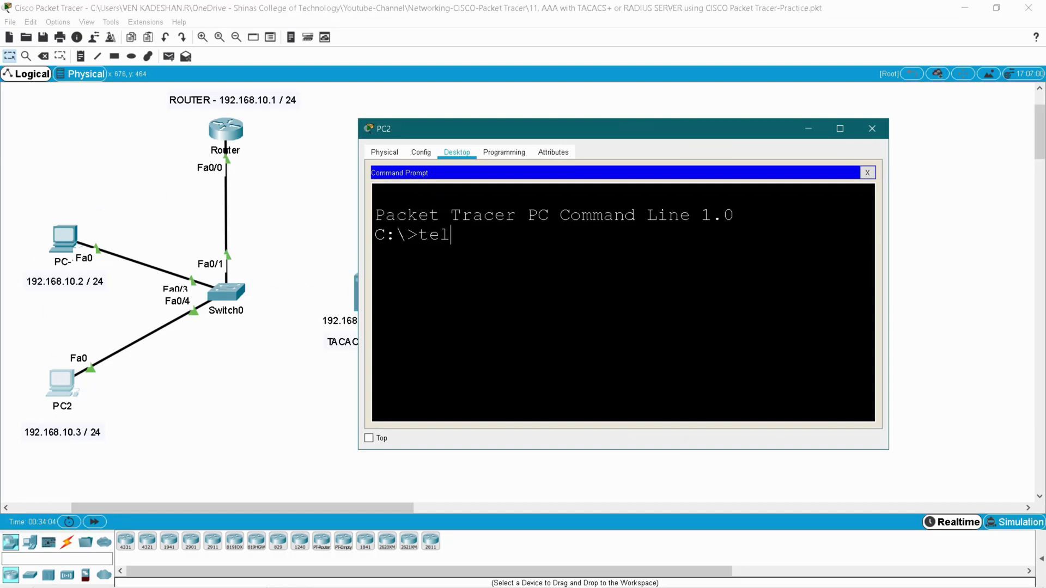
pyautogui.press('BackSpace')
pyautogui.press('BackSpace')
pyautogui.press('BackSpace')
pyautogui.write('net 192.168.10')
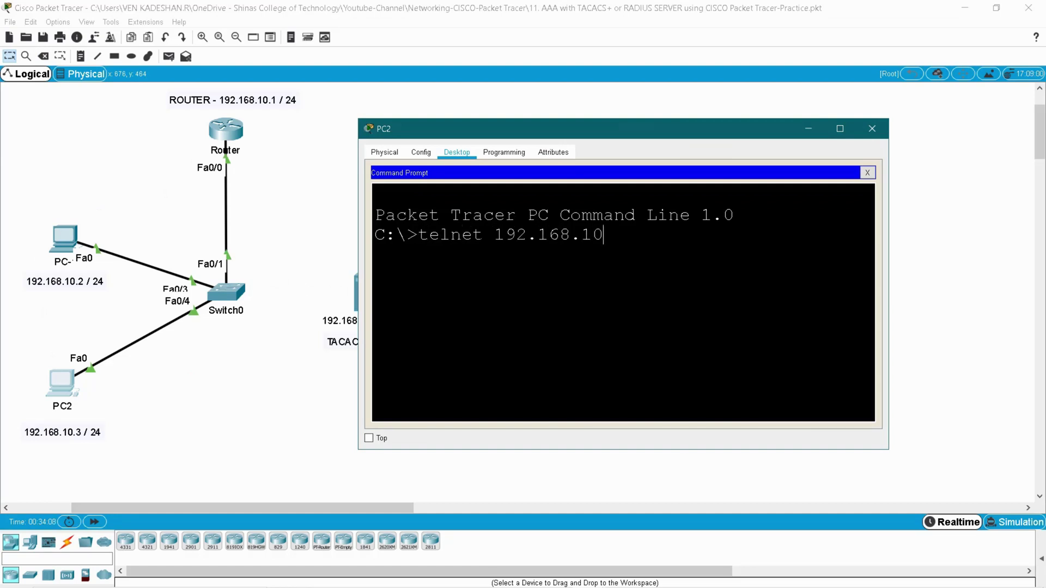
pyautogui.write('.1')
pyautogui.press('Return')
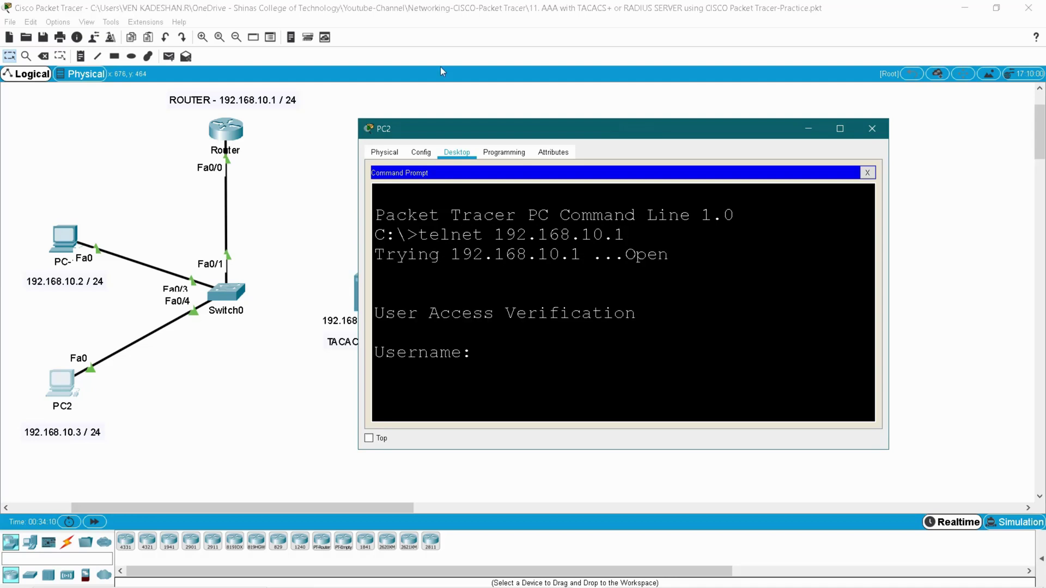
pyautogui.moveTo(495, 130); pyautogui.dragTo(556, 109)
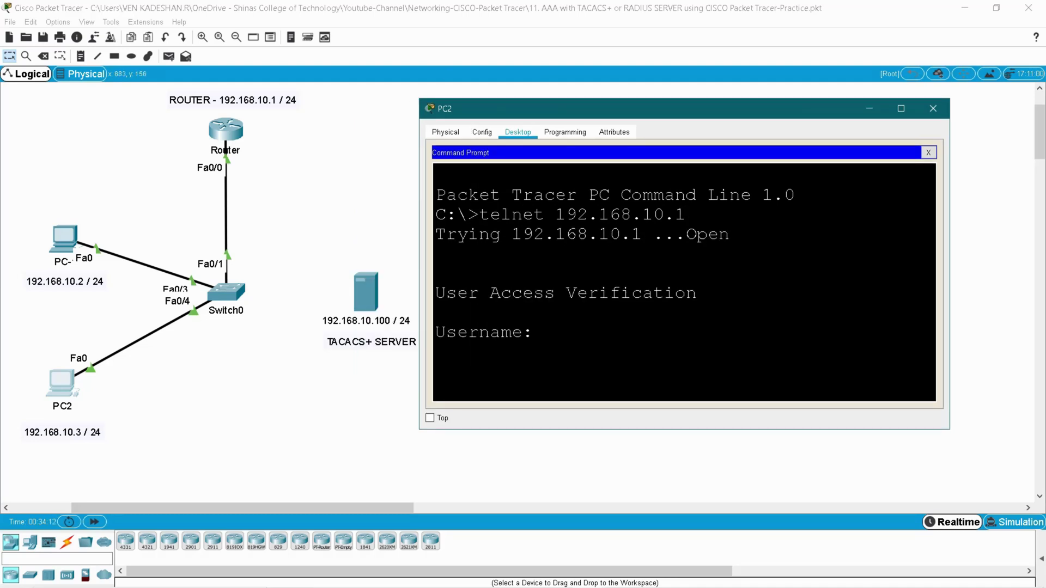
# - Attempt logins as user1 and user2, both failing with 'Login invalid'
pyautogui.write('user1')
pyautogui.press('Return')
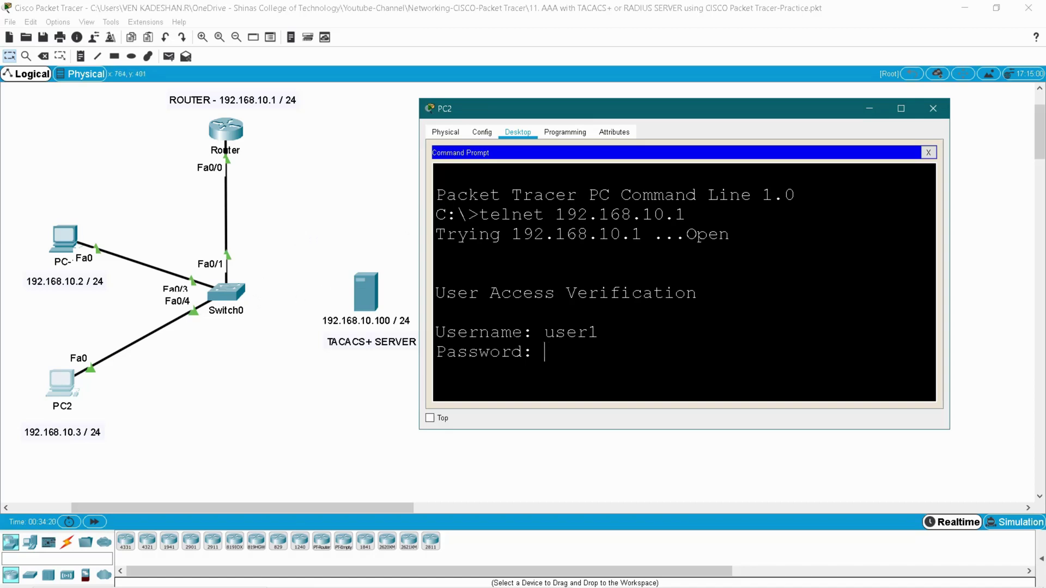
pyautogui.press('Return')
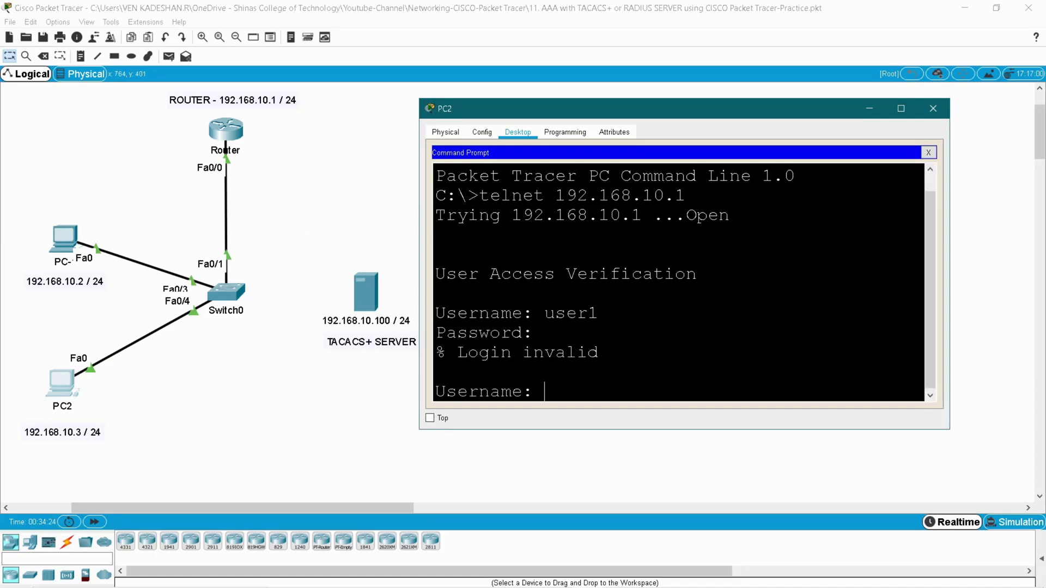
pyautogui.write('user2')
pyautogui.press('Return')
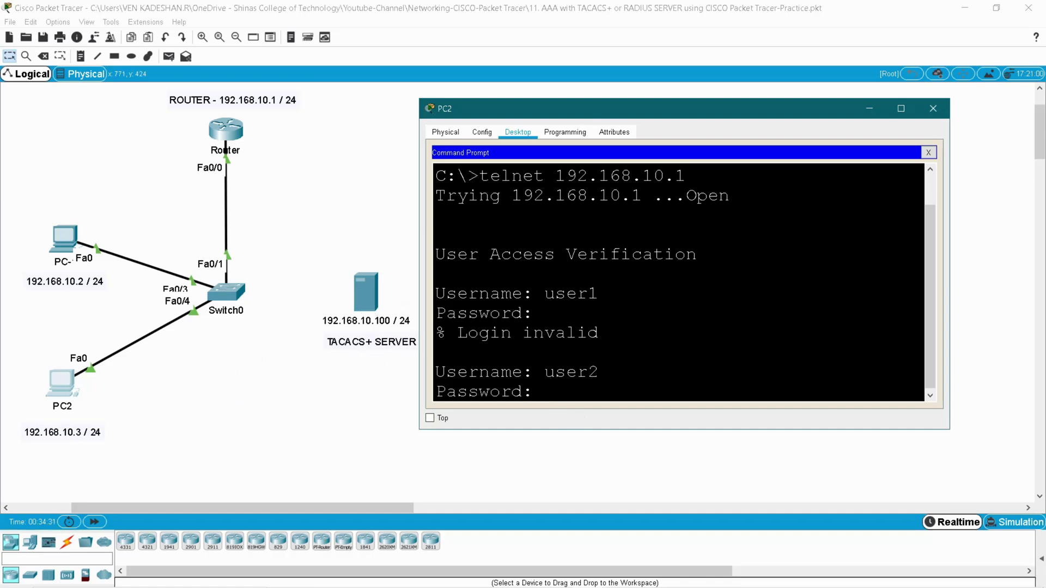
pyautogui.press('Return')
pyautogui.moveTo(511, 352); pyautogui.dragTo(544, 352)
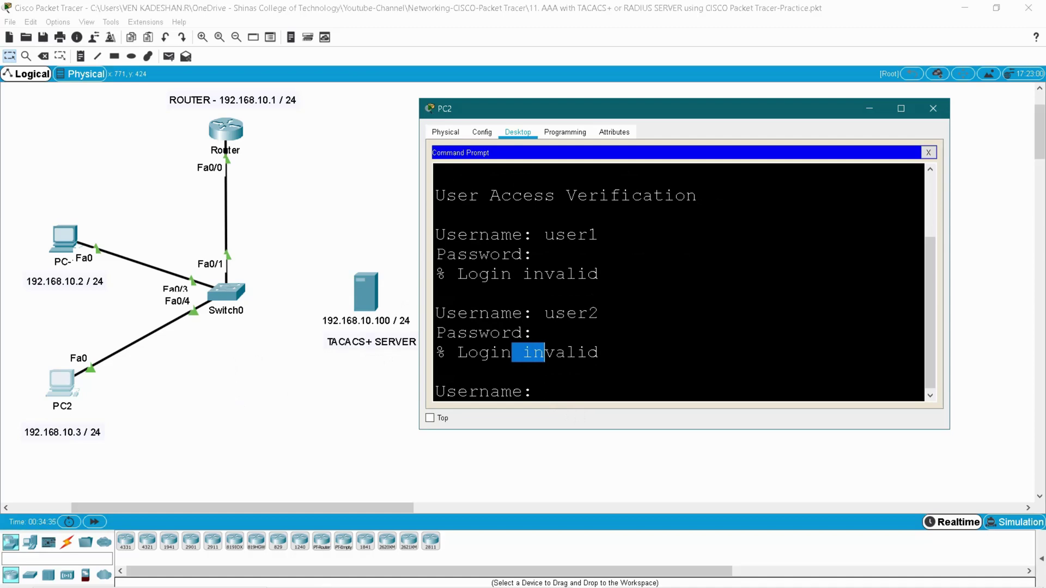
# - Log in from PC2's telnet session with the router's local username and password
pyautogui.click(544, 353)
pyautogui.write('venkad')
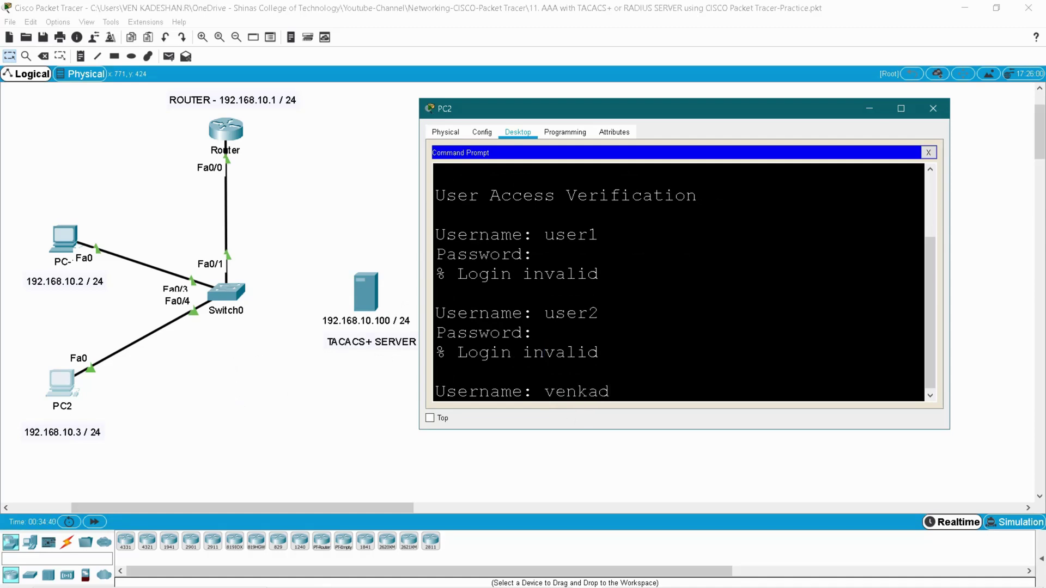
pyautogui.press('Return')
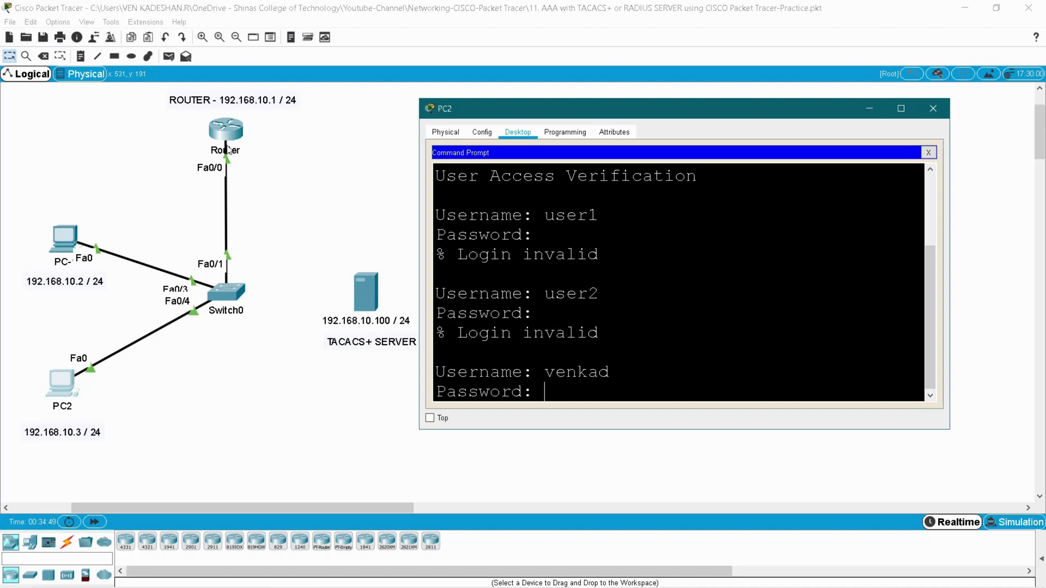
pyautogui.press('Return')
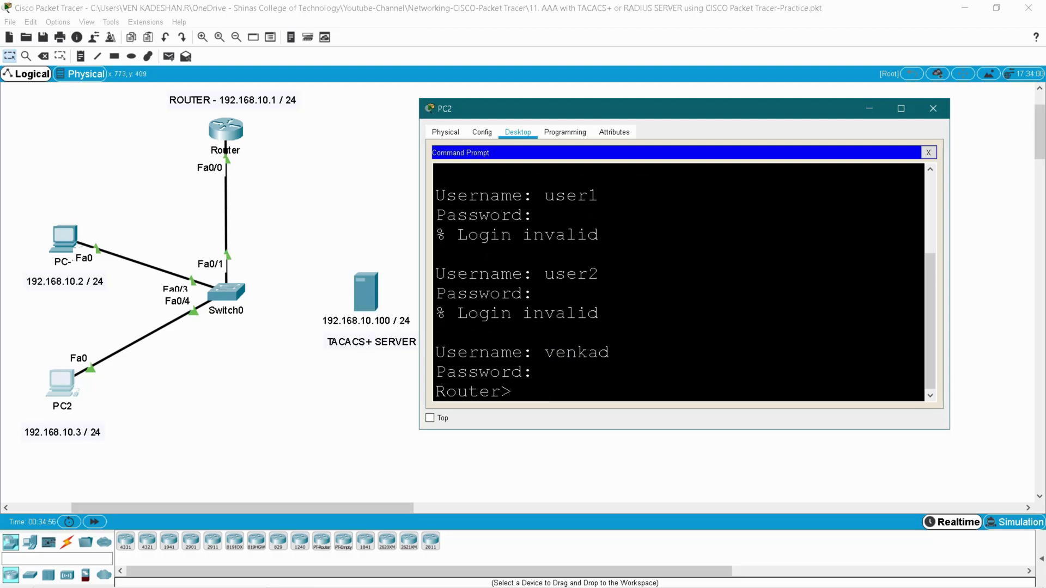
pyautogui.moveTo(544, 353); pyautogui.dragTo(610, 352)
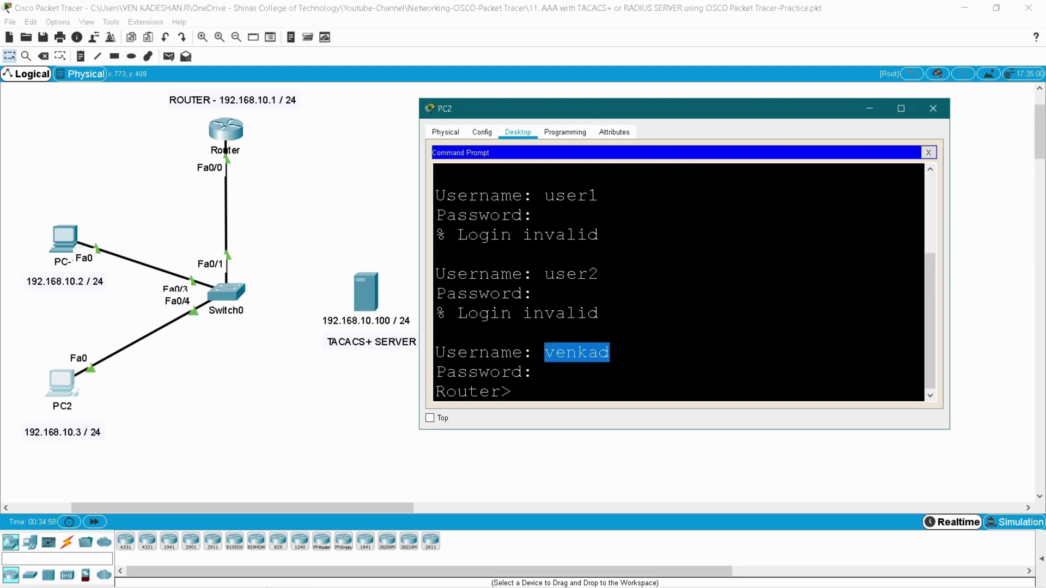
pyautogui.hotkey('ctrl', 'c')
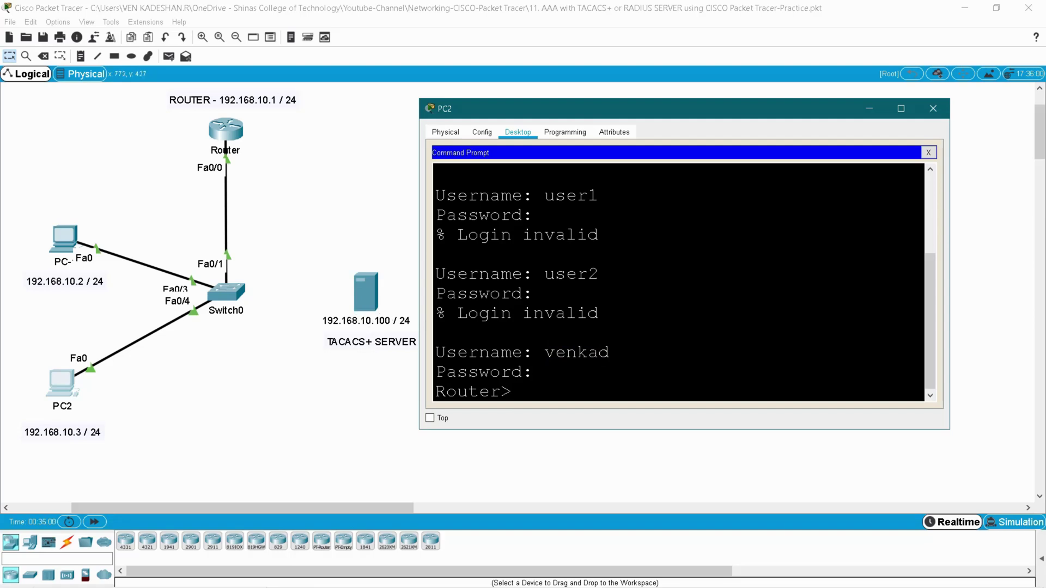
pyautogui.moveTo(544, 352); pyautogui.dragTo(610, 352)
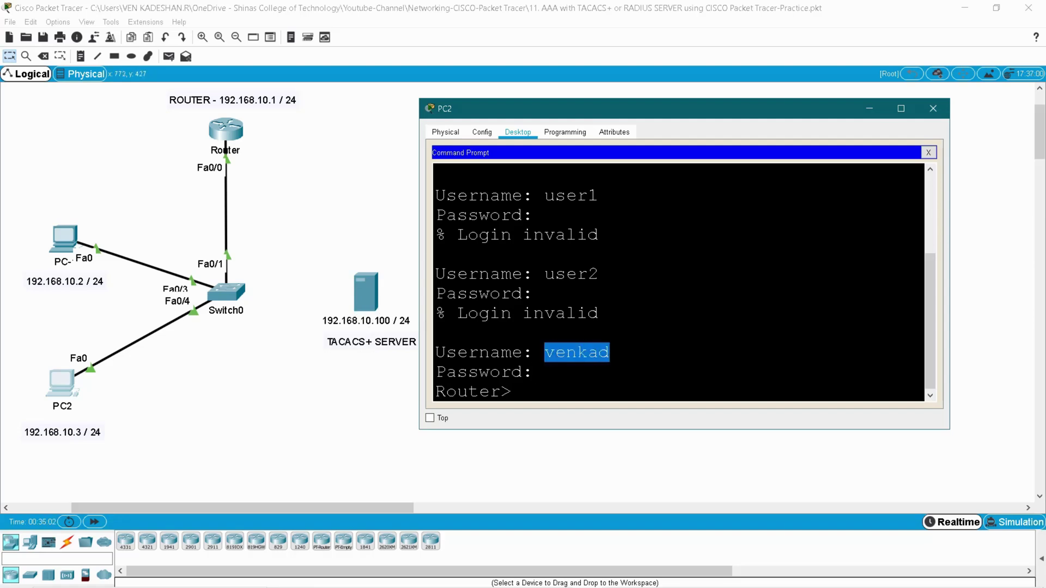
pyautogui.hotkey('ctrl', 'c')
# - Exit the telnet session, close PC2, and bring up the router's CLI
pyautogui.write('exit')
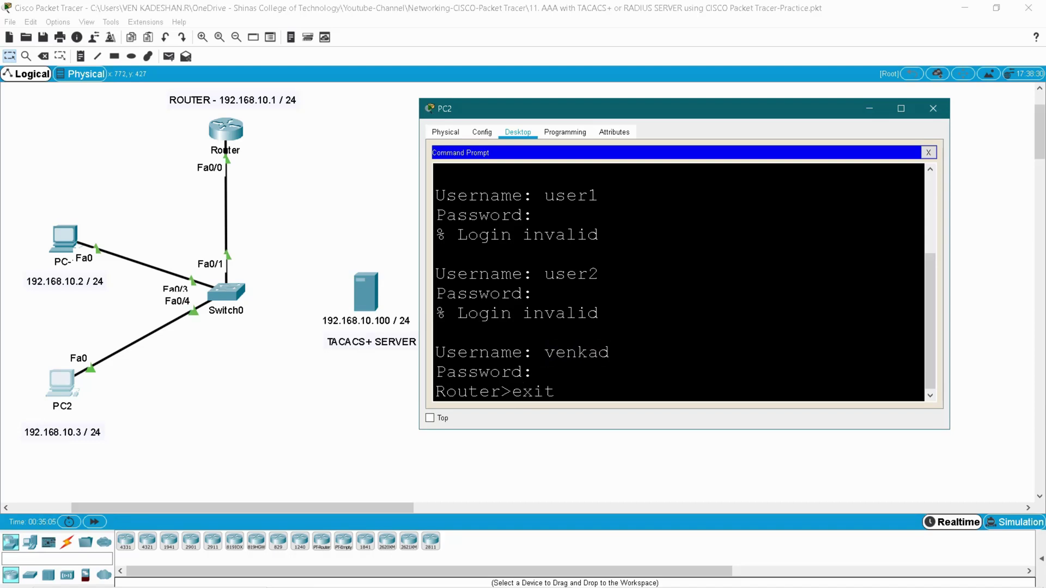
pyautogui.press('Return')
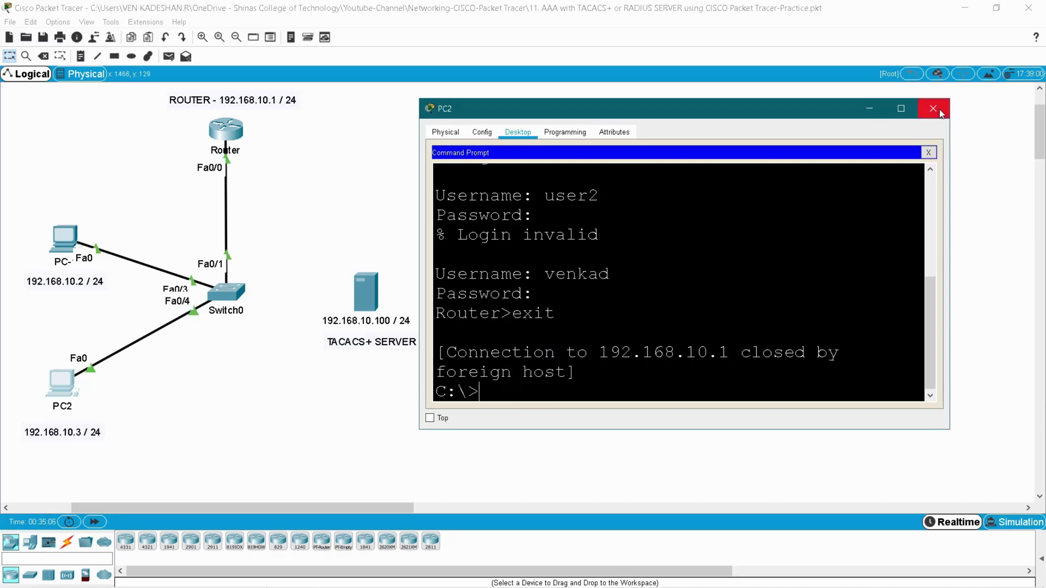
pyautogui.click(933, 108)
pyautogui.click(235, 141)
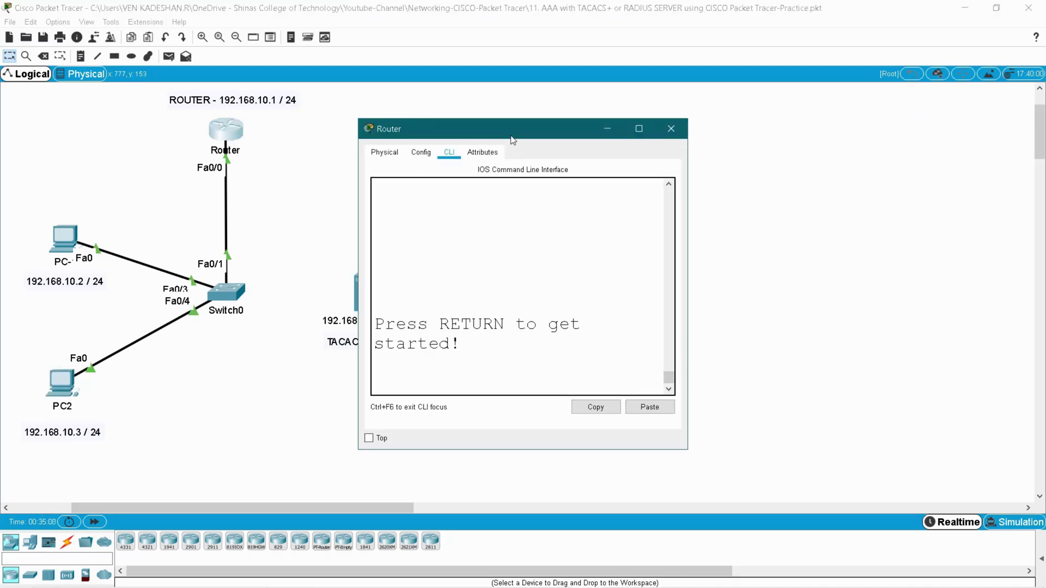
# - At the router console, see user1 rejected, then log in with the local username
pyautogui.moveTo(512, 140); pyautogui.dragTo(704, 109)
pyautogui.press('Return')
pyautogui.press('Return')
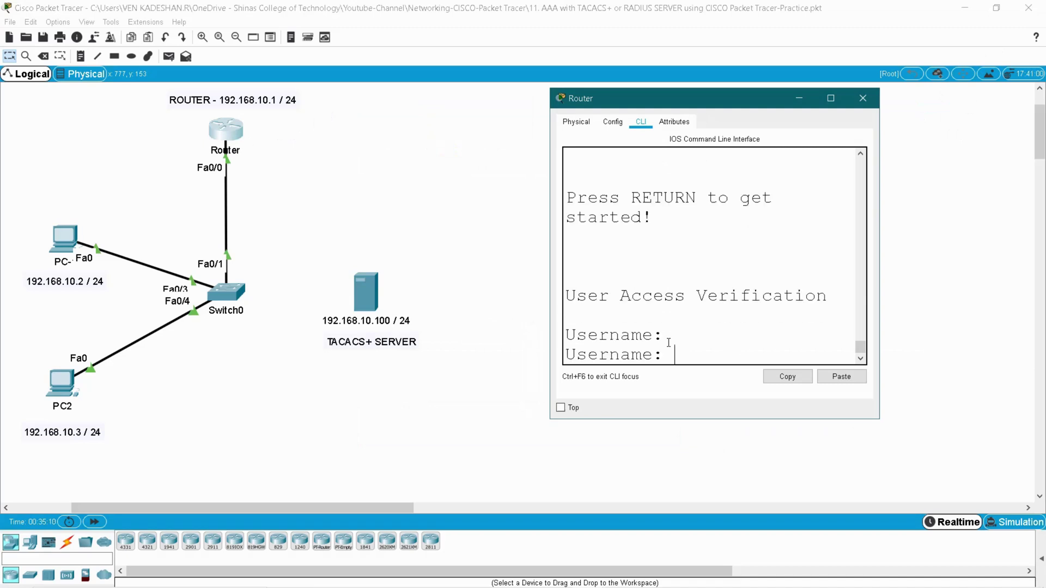
pyautogui.write('user1')
pyautogui.press('Return')
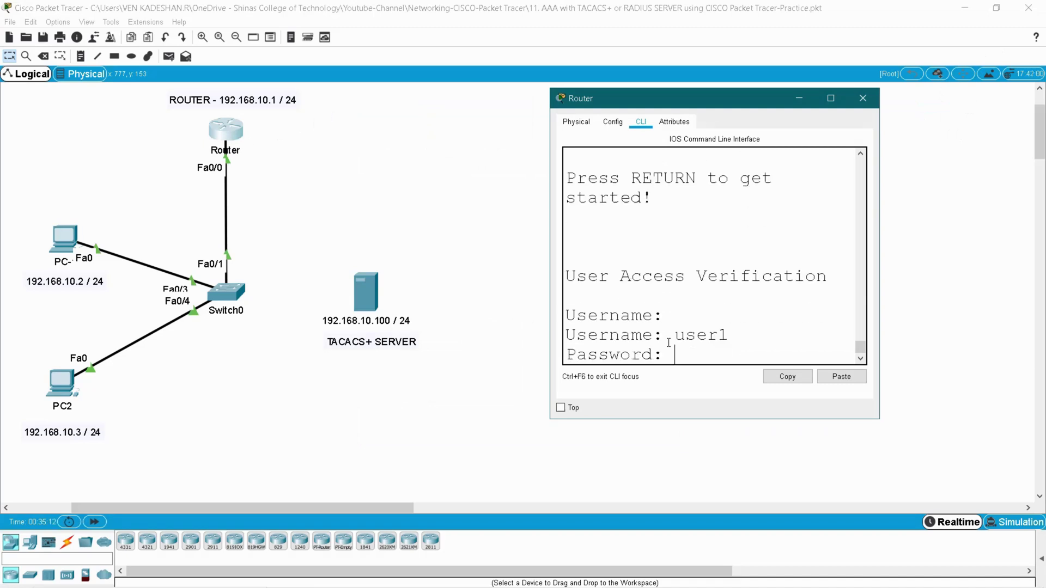
pyautogui.press('Return')
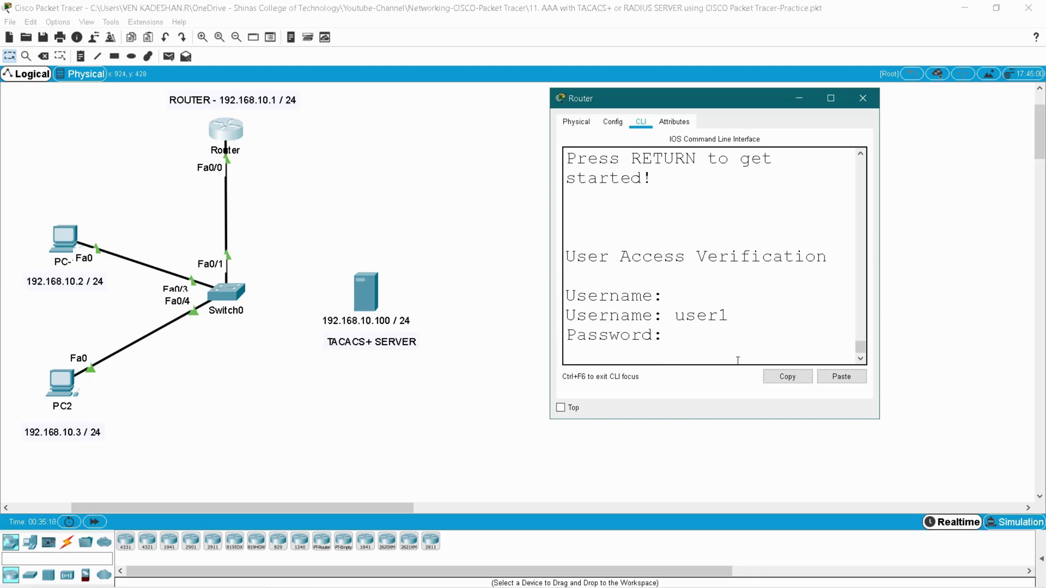
pyautogui.write('venka')
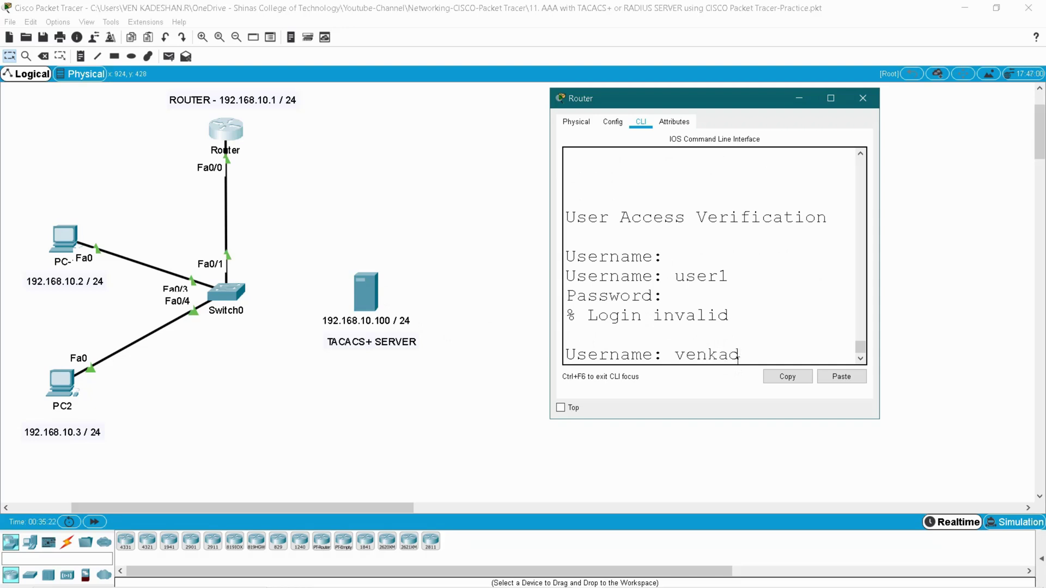
pyautogui.write('d')
pyautogui.press('Return')
pyautogui.press('Return')
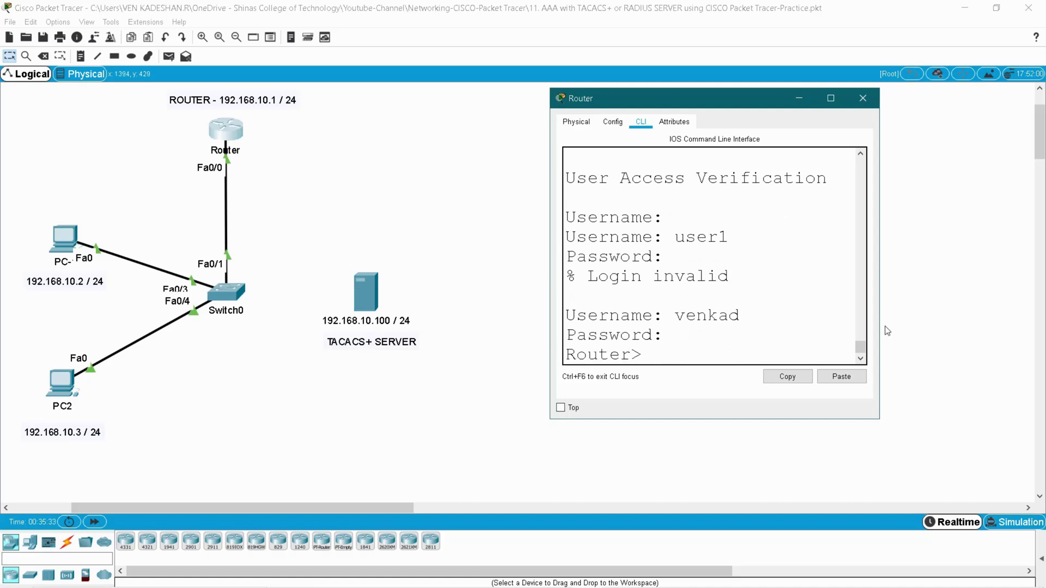
# - Enter privileged mode with en and display the running configuration with sh run
pyautogui.moveTo(880, 326); pyautogui.dragTo(1011, 326)
pyautogui.write('en')
pyautogui.press('Return')
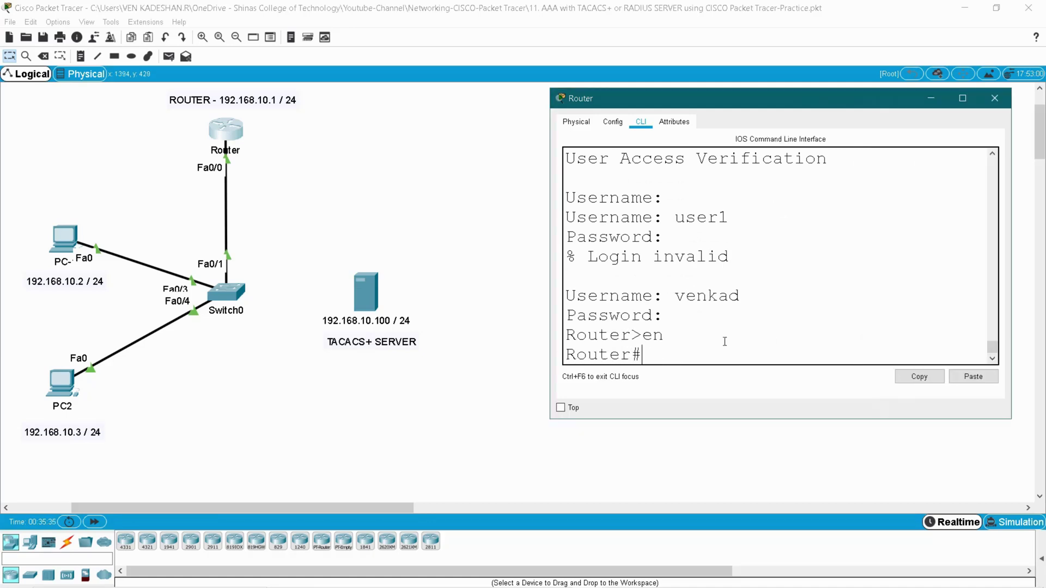
pyautogui.write('sh run')
pyautogui.press('Return')
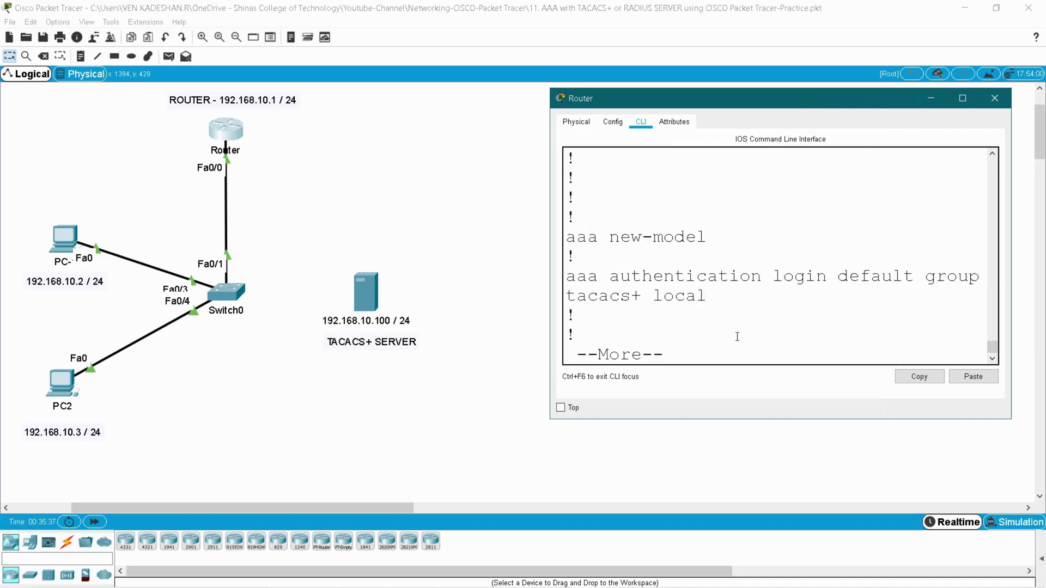
pyautogui.moveTo(545, 313); pyautogui.dragTo(432, 313)
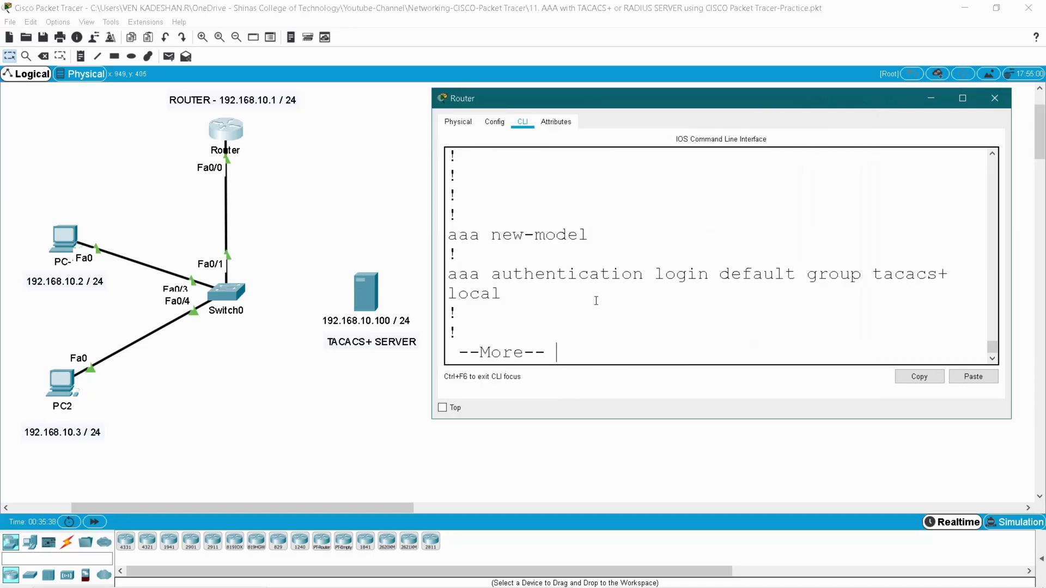
# - Point out 'tacacs+' and 'local' in the AAA login rule and page past --More--
pyautogui.doubleClick(485, 295)
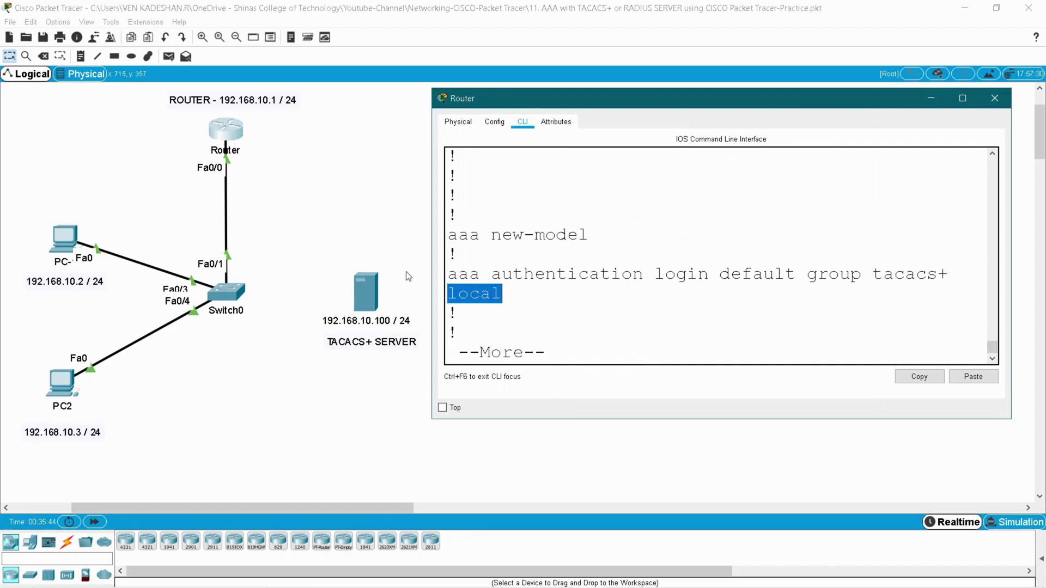
pyautogui.click(511, 293)
pyautogui.doubleClick(525, 294)
pyautogui.moveTo(874, 273); pyautogui.dragTo(985, 268)
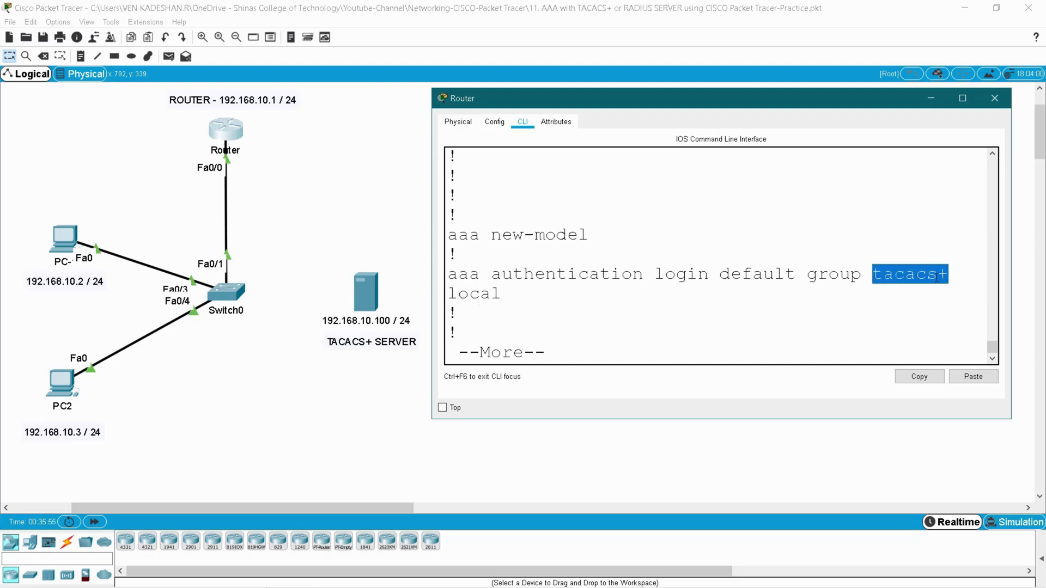
pyautogui.scroll(4, 559, 277)
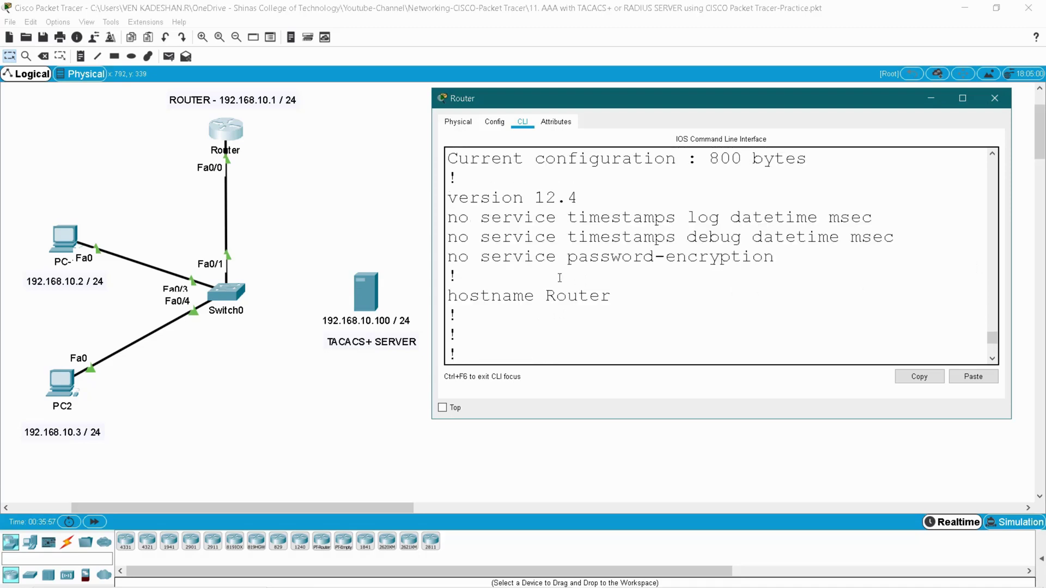
pyautogui.scroll(-4, 560, 278)
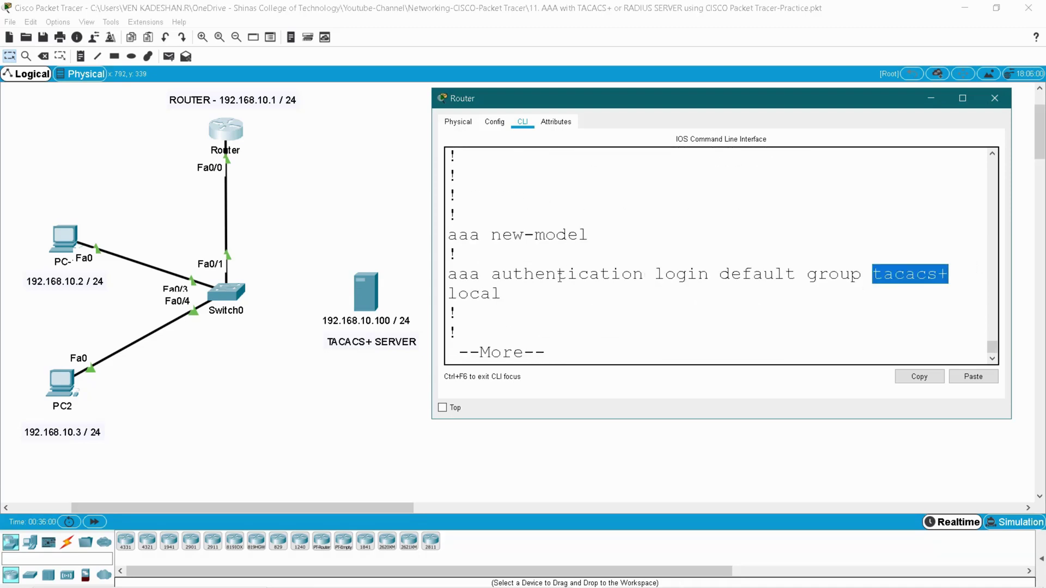
pyautogui.click(559, 275)
pyautogui.press('space')
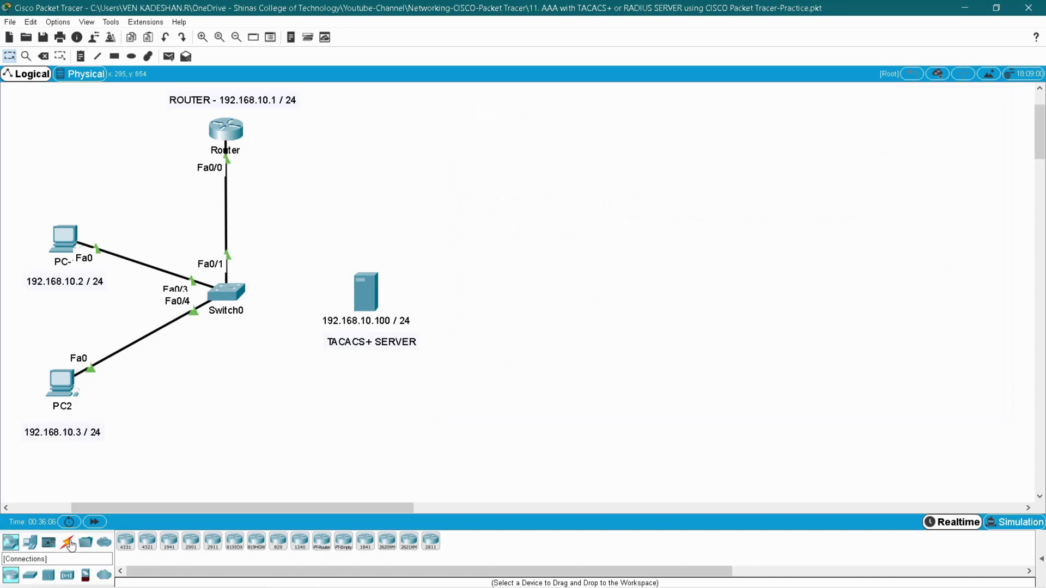
pyautogui.click(67, 542)
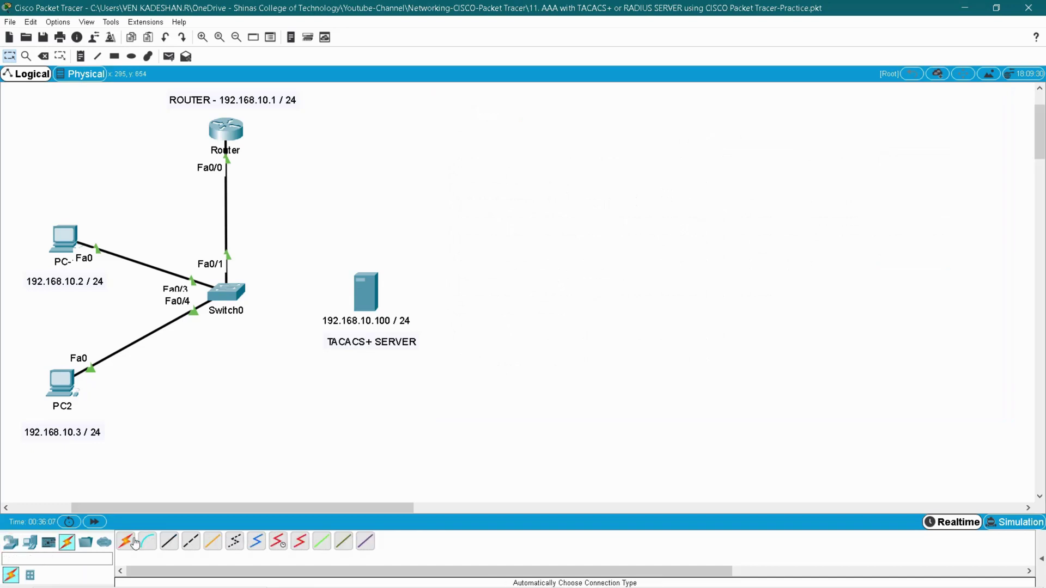
# - Cable Switch0 to the TACACS+ server automatically and complete user1's login at the router console
pyautogui.click(126, 541)
pyautogui.click(225, 290)
pyautogui.click(367, 293)
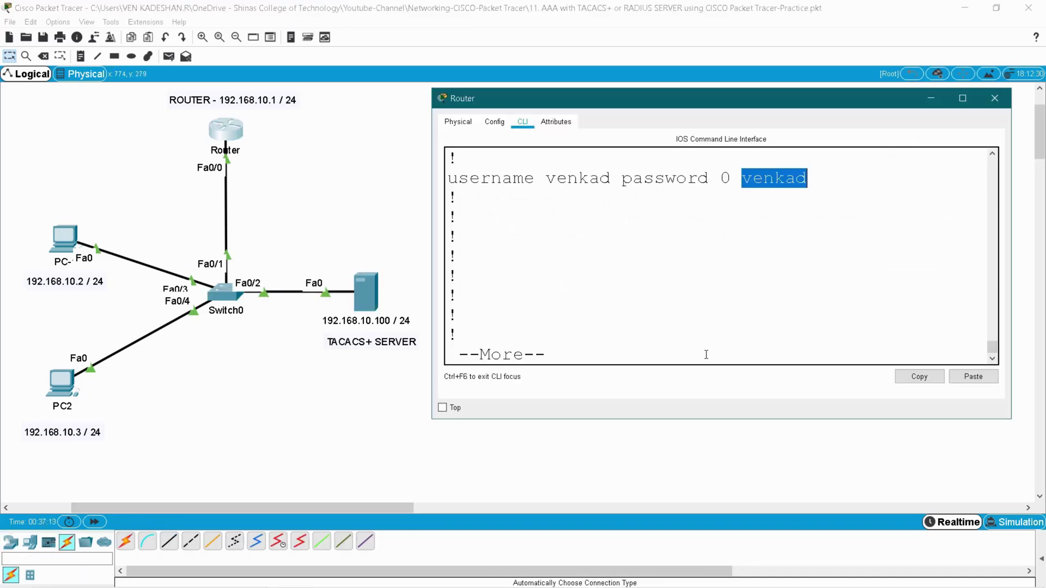
pyautogui.click(700, 338)
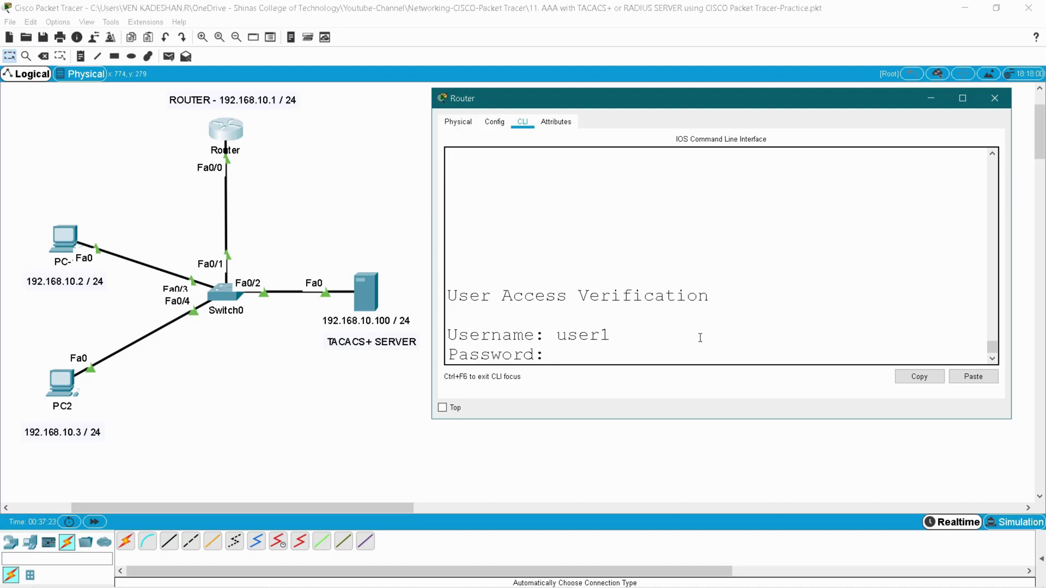
pyautogui.press('Return')
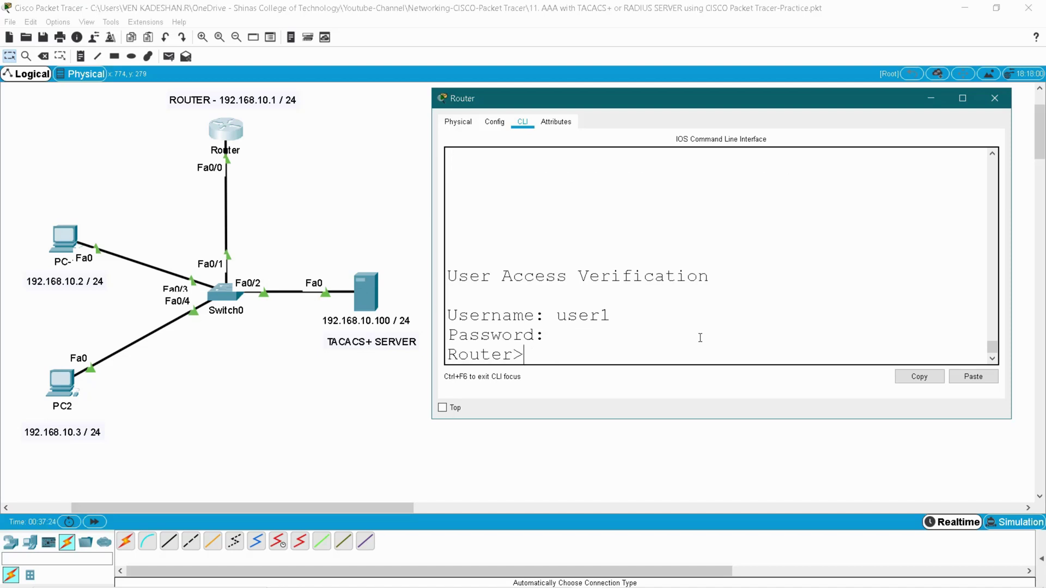